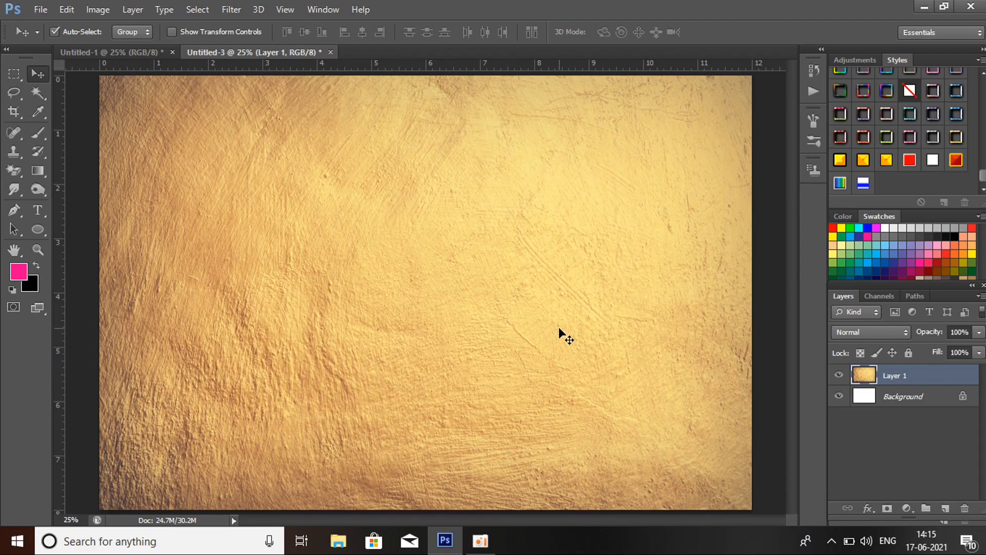
Step: Add a new layer above the textured background layer and select the whole canvas
key("ctrl+shift+n")
key("Return")
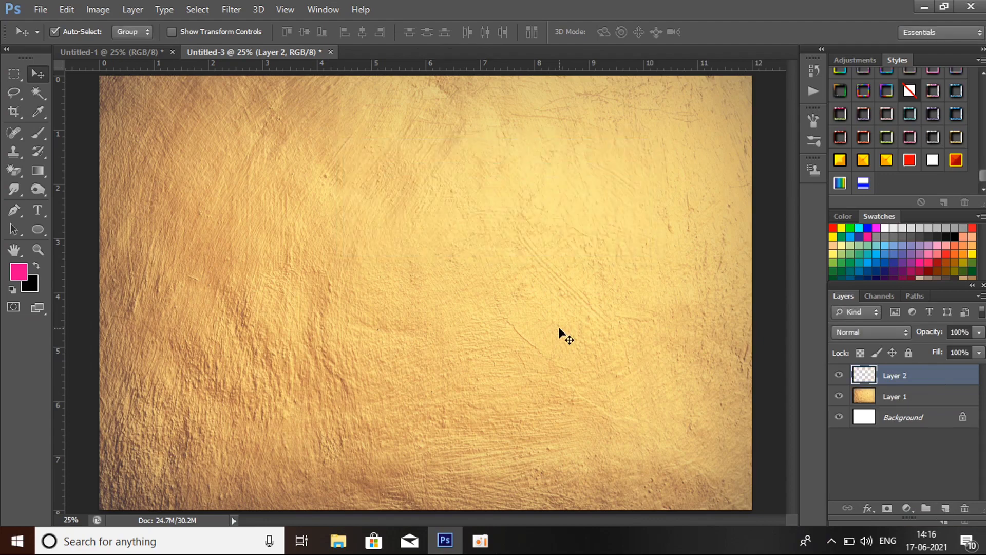
key("ctrl+a")
Step: Stroke the full-canvas selection with a 10 px pink line placed inside
left_click(89, 10)
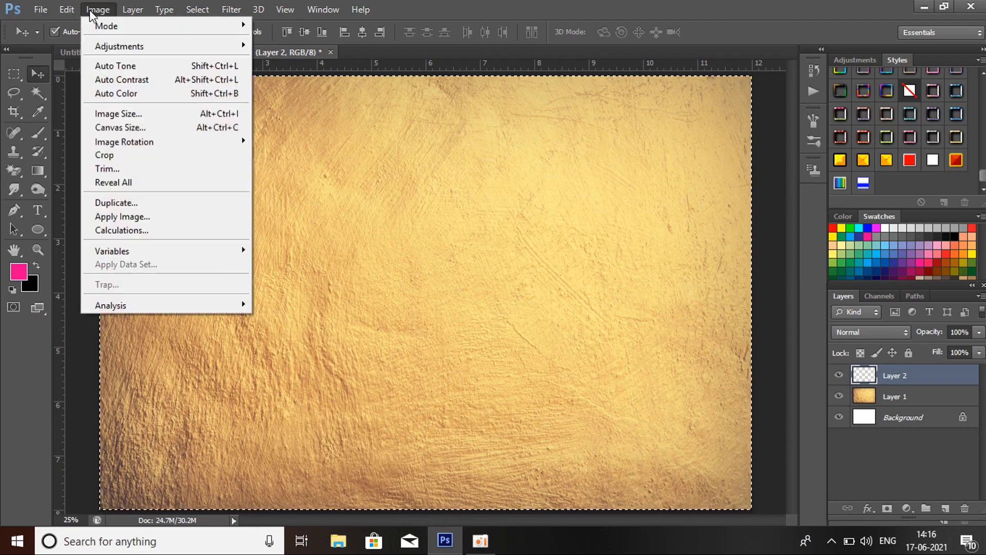
left_click(70, 10)
left_click(121, 216)
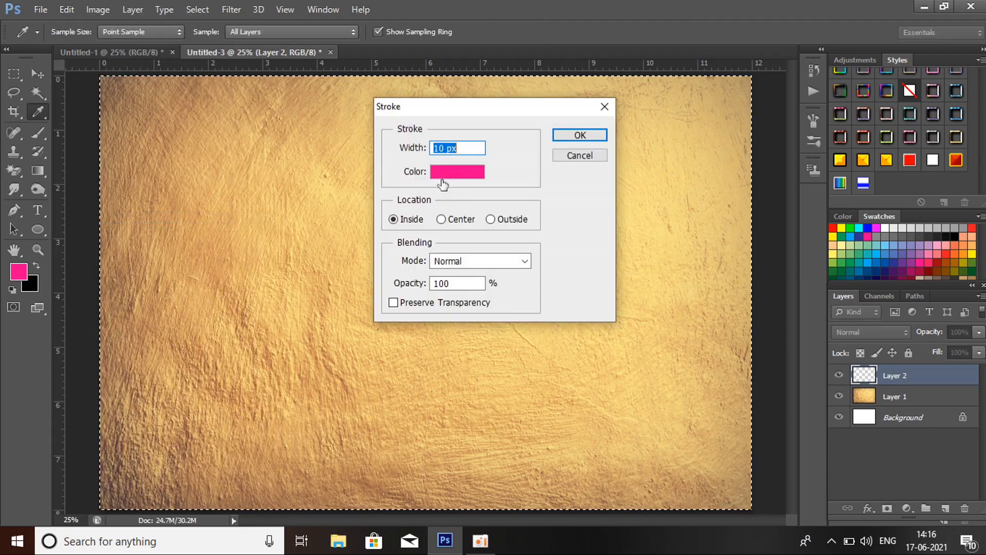
left_click(572, 136)
key("v")
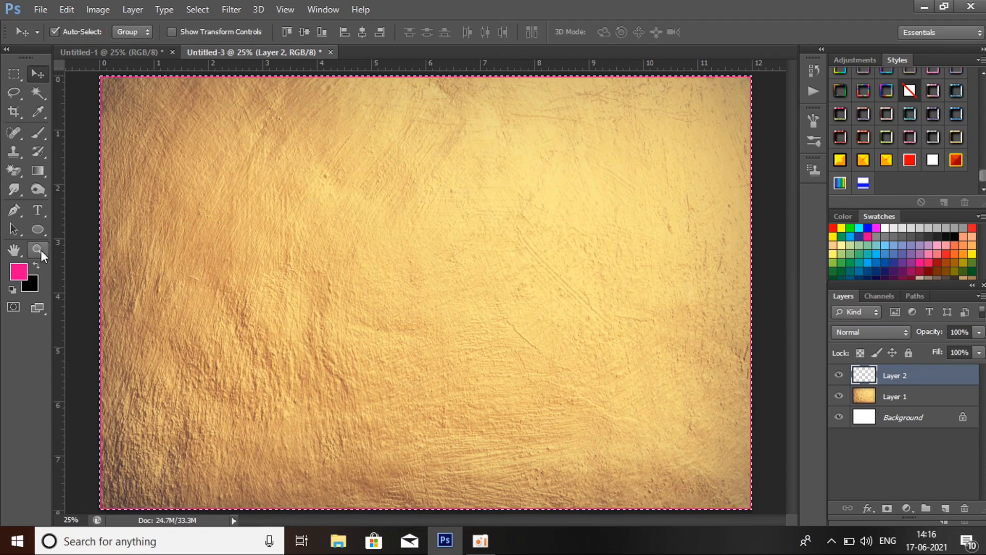
Step: Swap the foreground color to black, stroke the canvas selection over the pink outline, and deselect
left_click(37, 264)
left_click(67, 9)
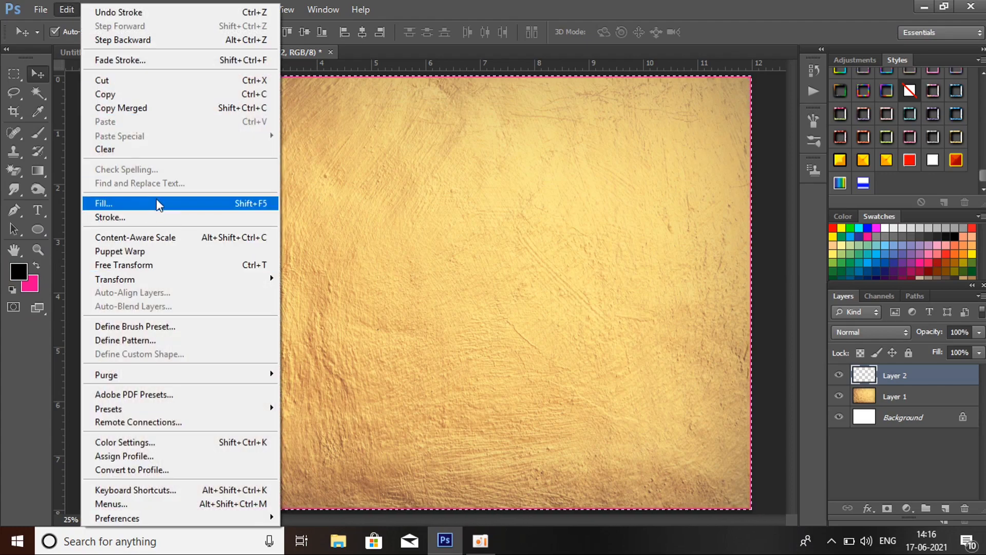
left_click(157, 218)
left_click(577, 133)
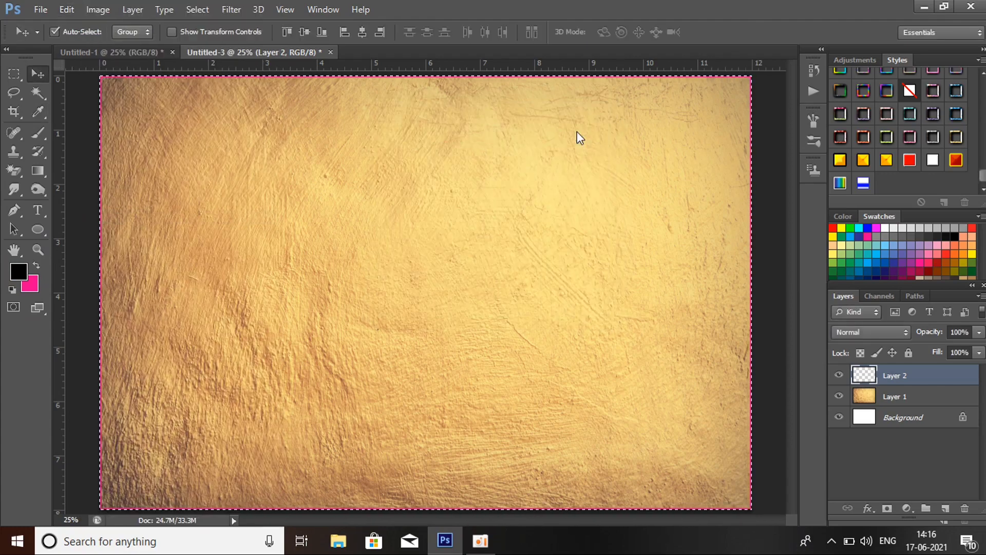
key("ctrl+d")
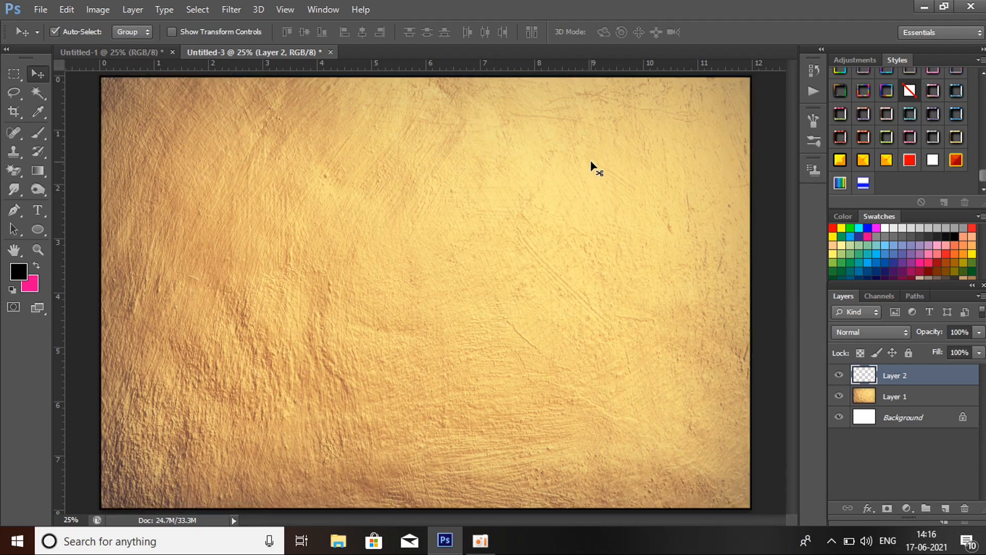
Step: Create a vertical guide at 0.5 in
left_click(283, 8)
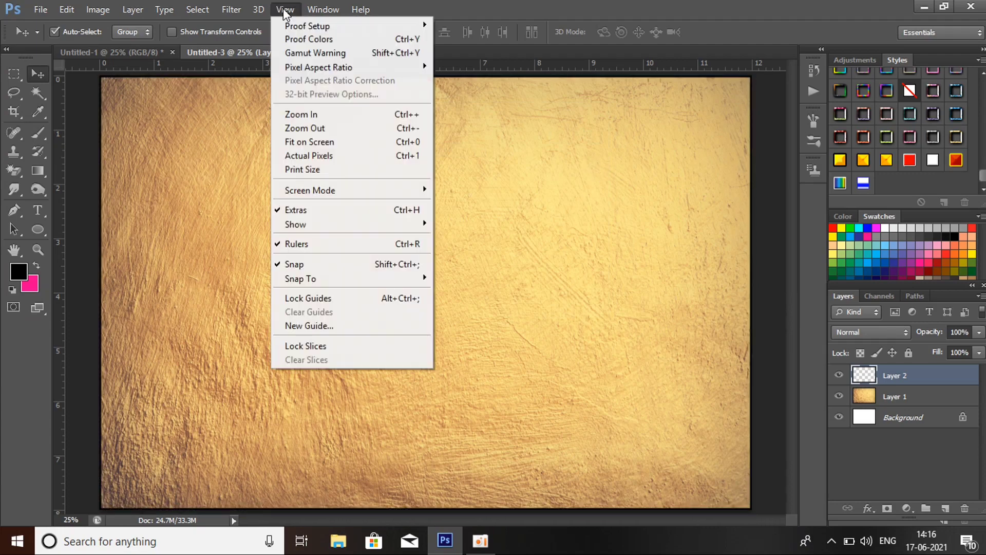
left_click(337, 324)
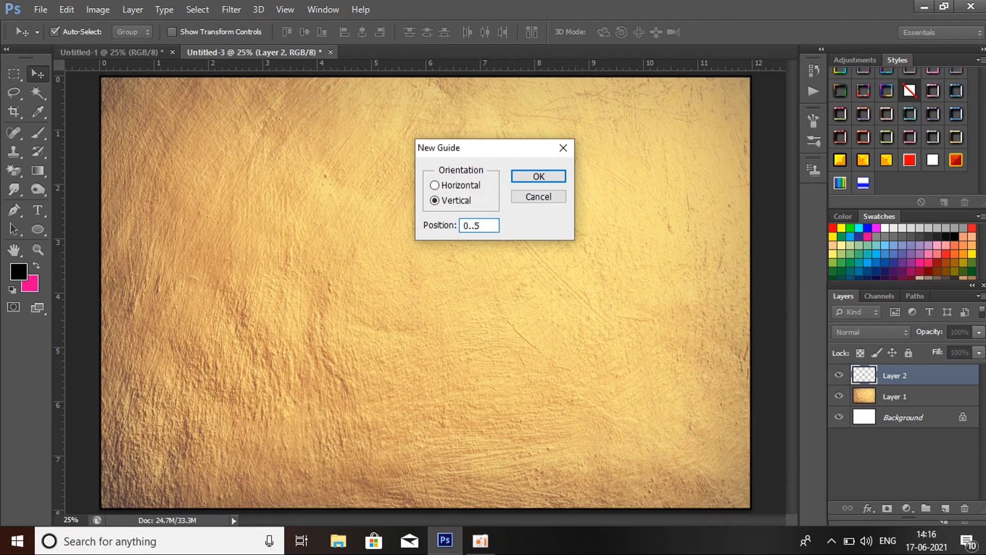
key("Return")
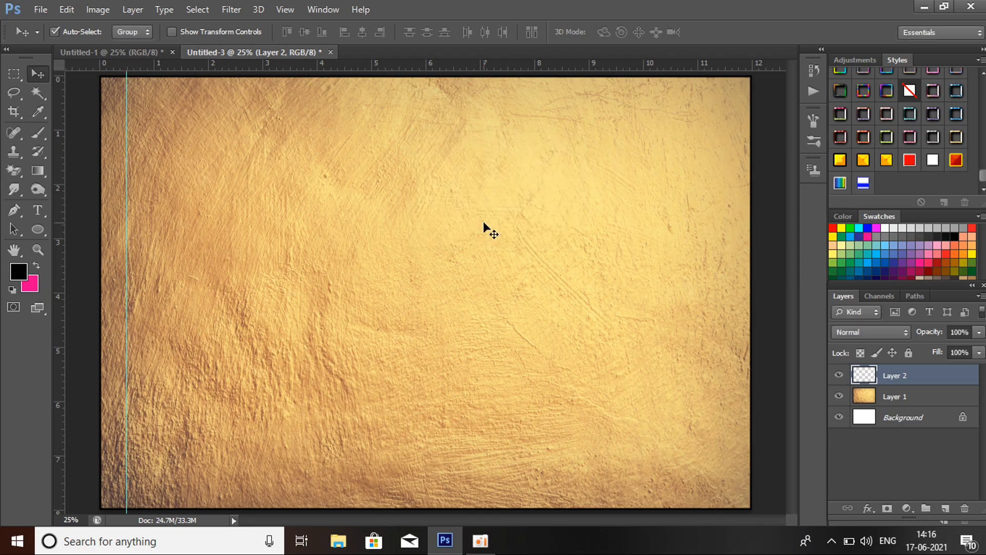
Step: Create another vertical guide at the same 0.5 in position
left_click(285, 9)
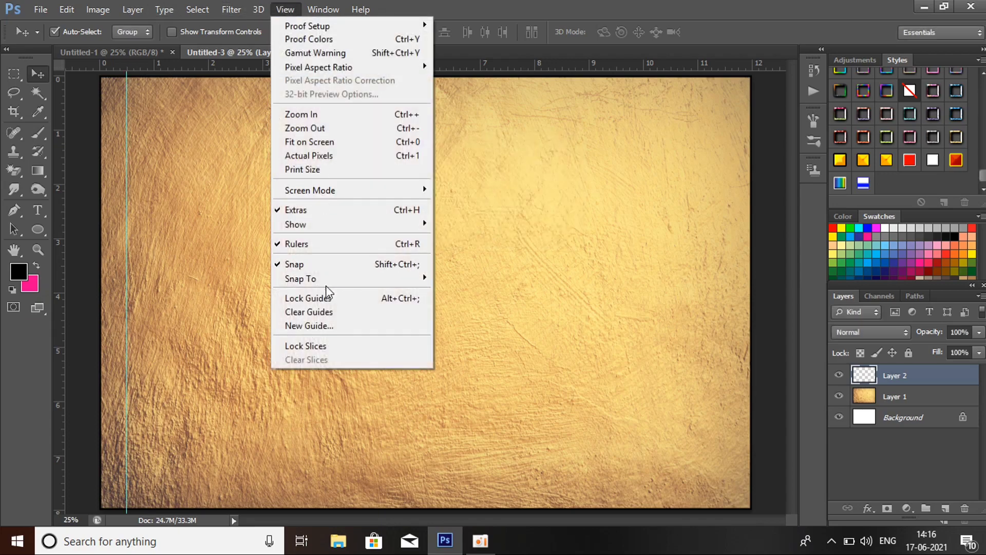
left_click(332, 327)
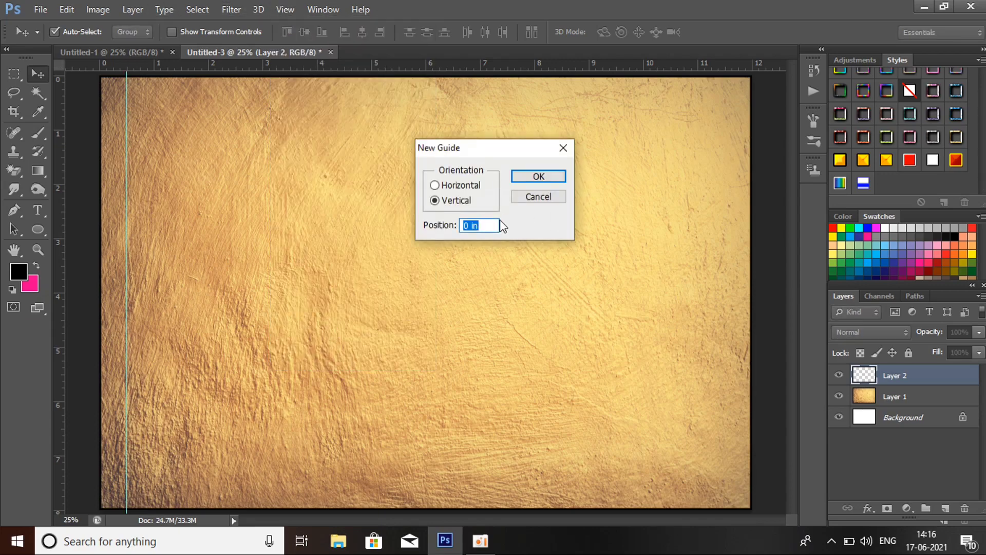
type("0.5")
key("Return")
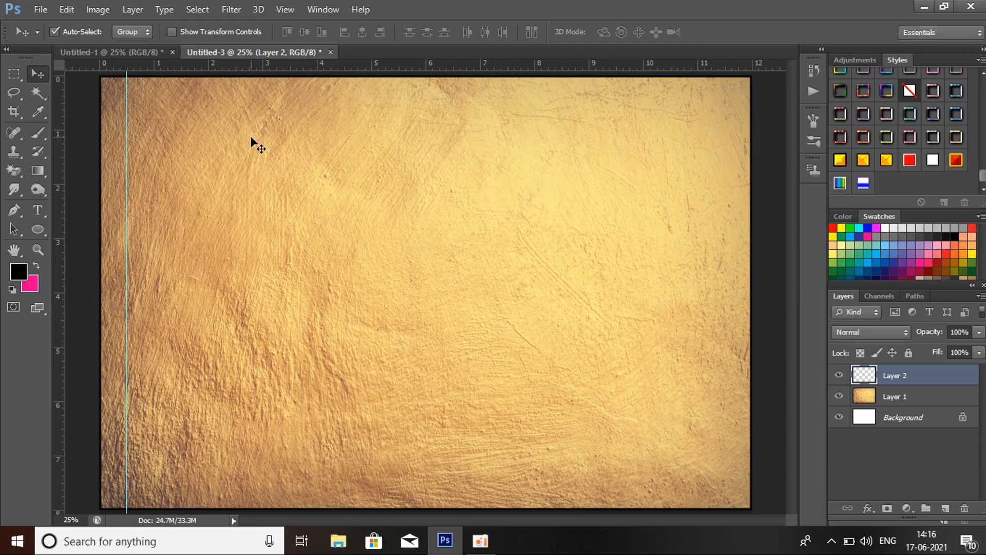
Step: Create two horizontal guides, one at 0.5 in and one at 7.5 in
left_click(285, 9)
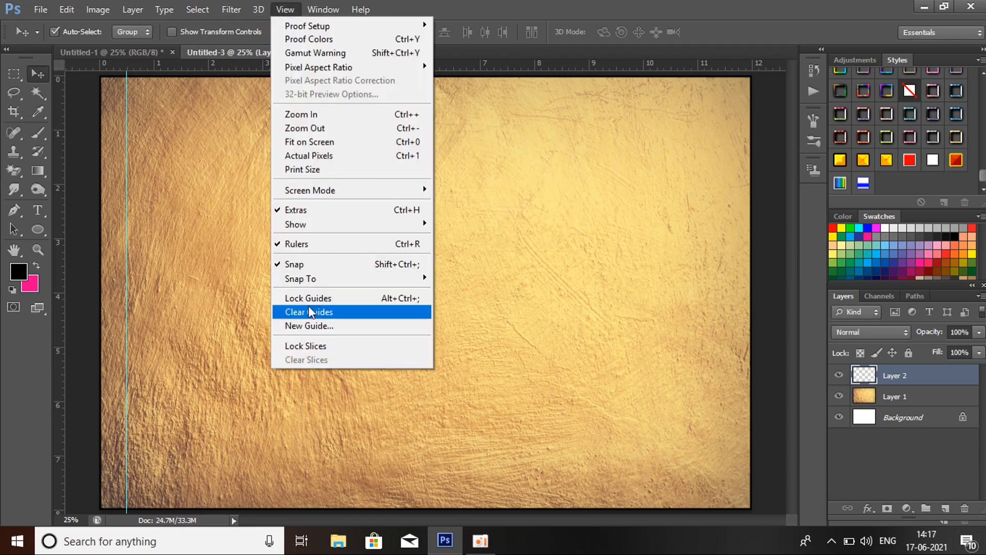
left_click(311, 325)
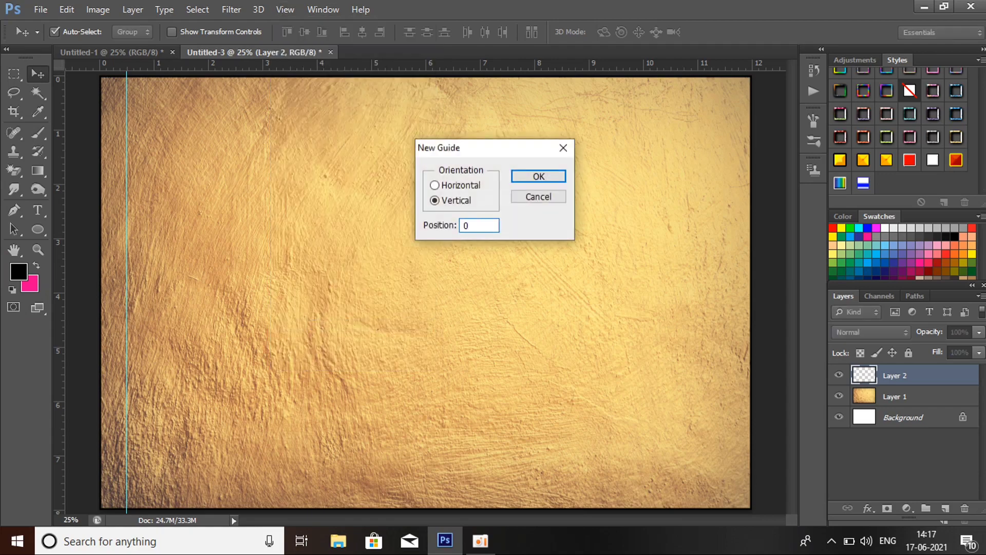
left_click(434, 185)
left_click(554, 174)
left_click(285, 9)
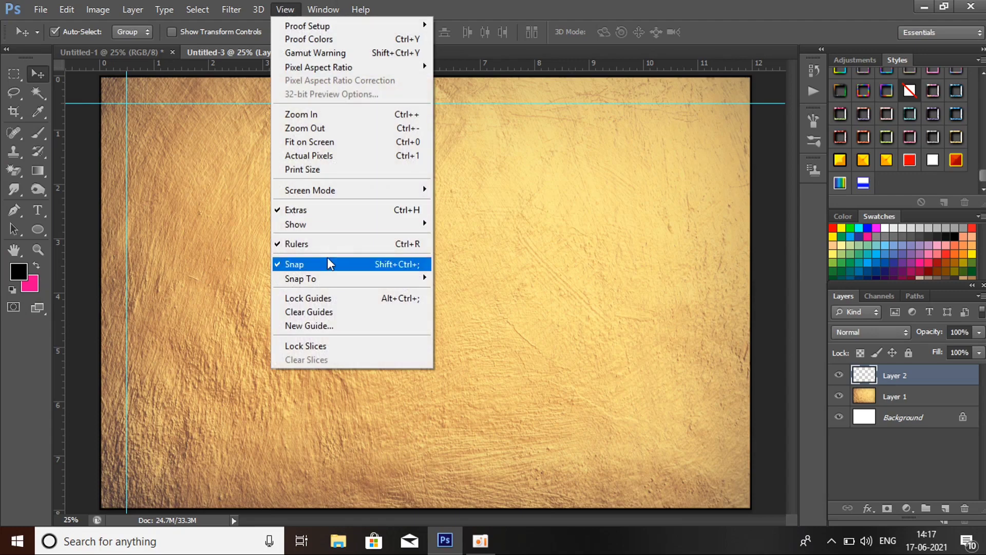
left_click(319, 325)
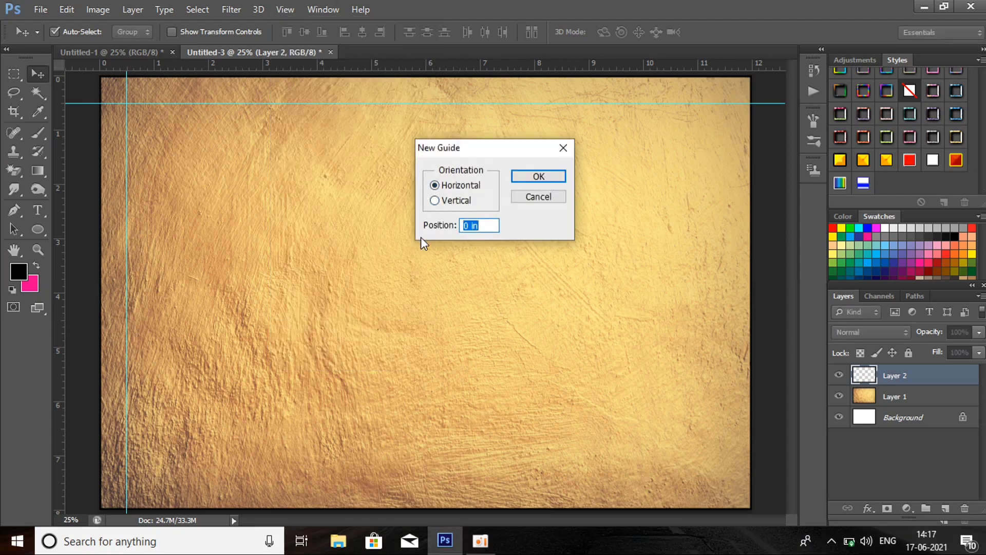
type("7.5")
key("Return")
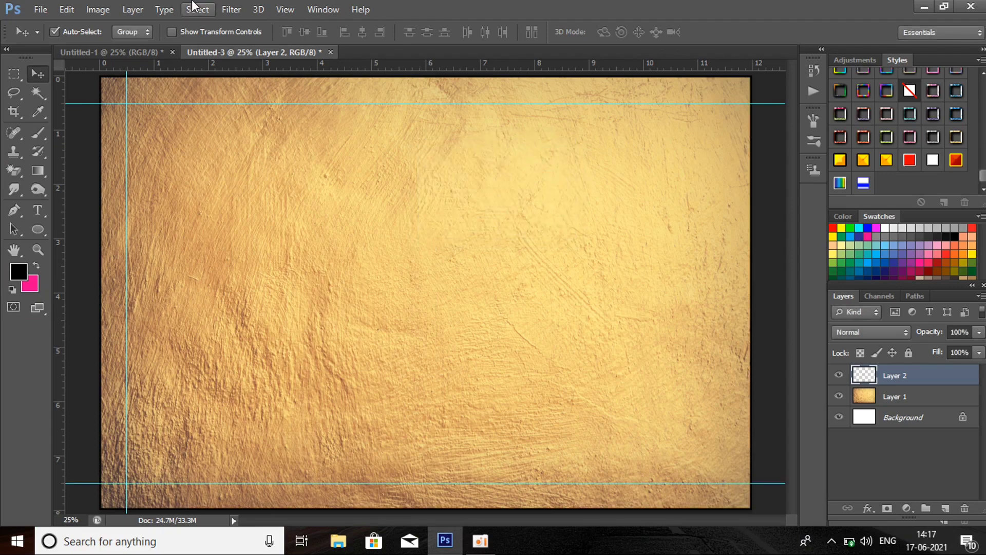
Step: Create a vertical guide at 11.5 in near the right edge of the canvas
left_click(284, 9)
left_click(353, 325)
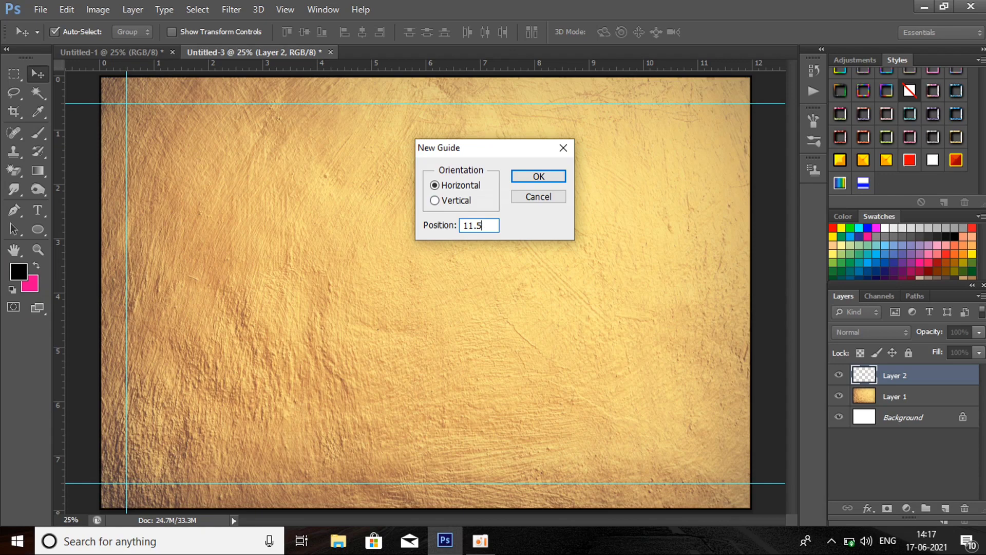
left_click(523, 179)
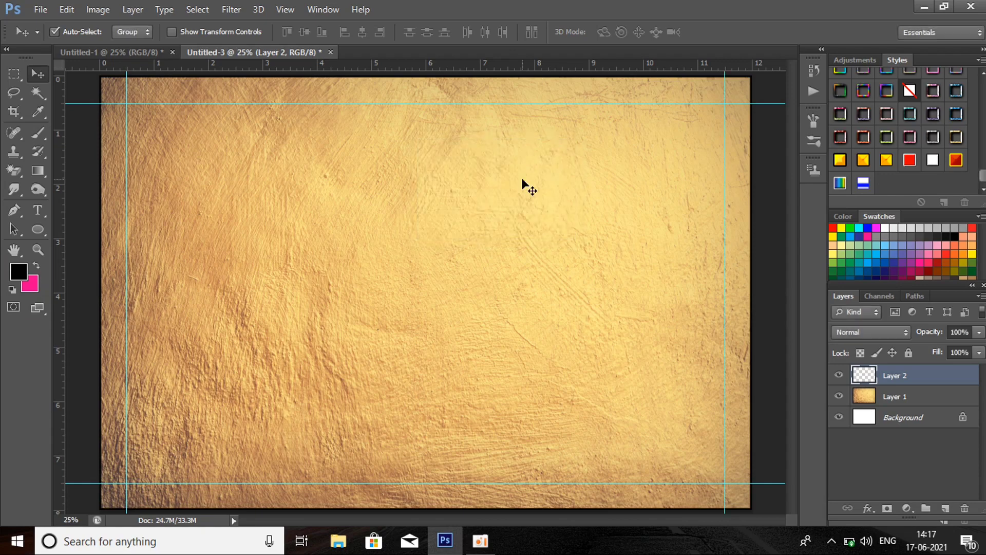
Step: Marquee-select the rectangle enclosed by the four guides and invert the selection to the outer border
left_click(14, 74)
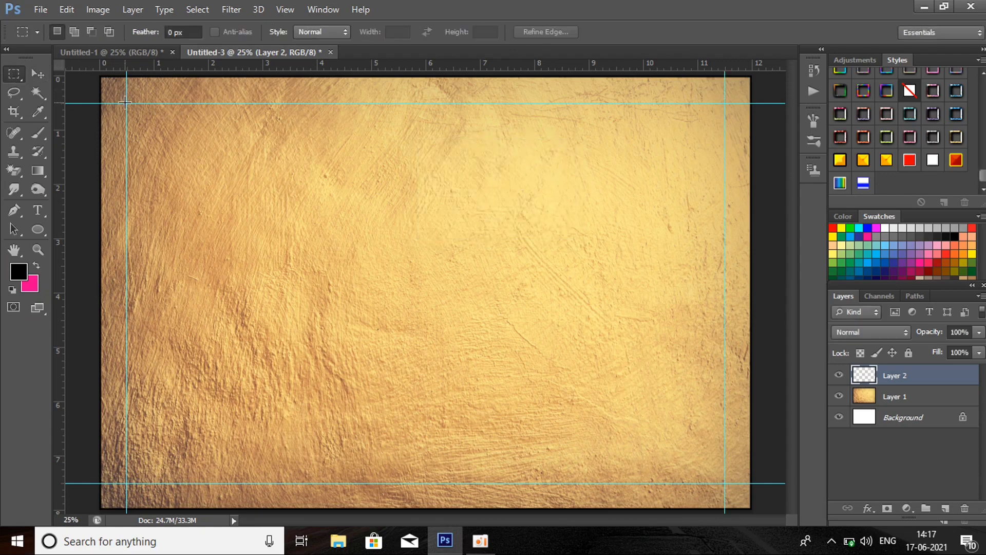
left_click_drag(125, 103, 725, 482)
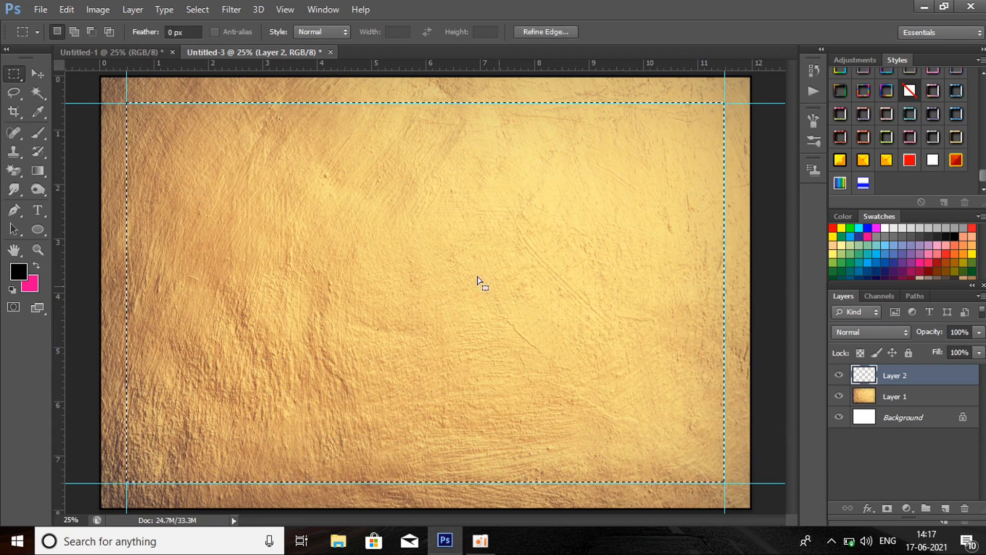
left_click(198, 10)
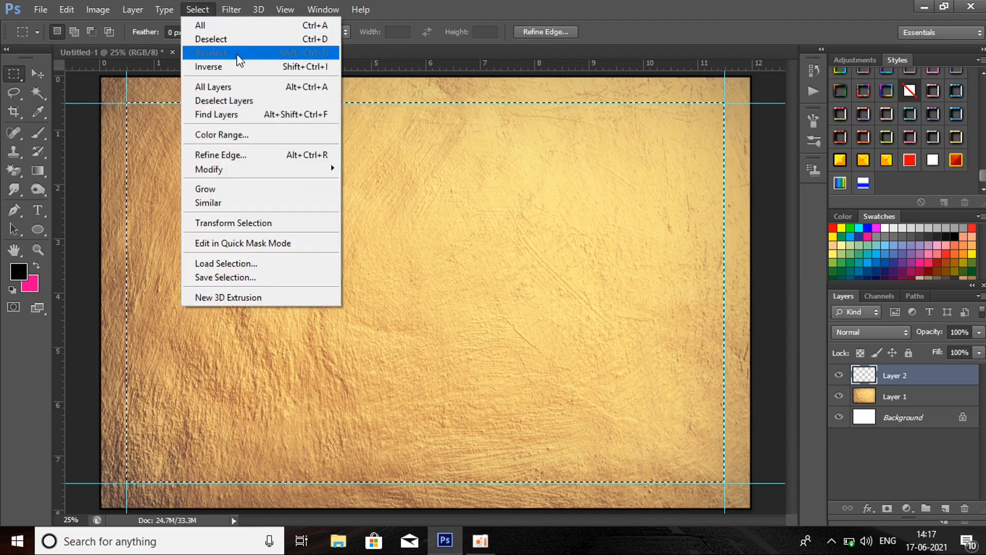
left_click(247, 65)
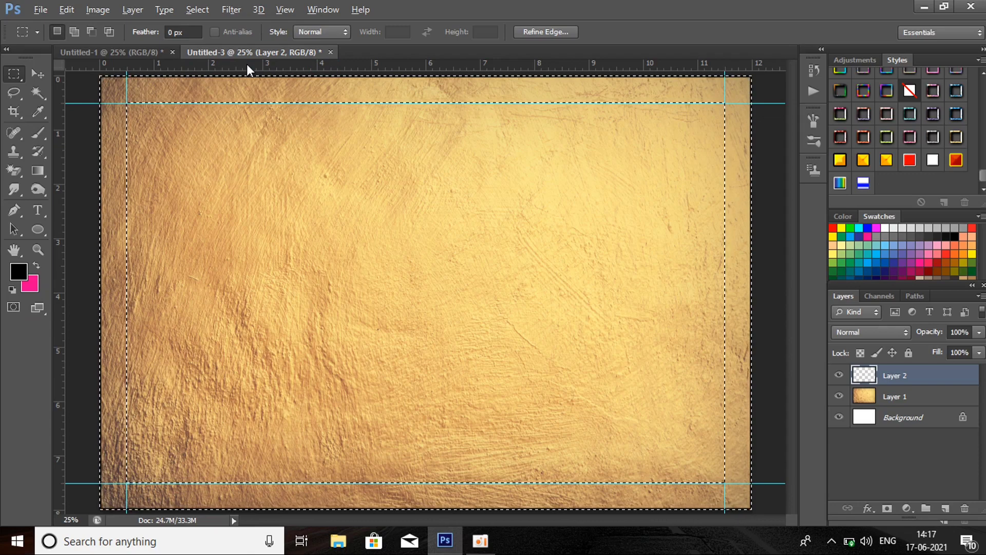
Step: Fill the selected border with black, deselect, and lower Layer 2's opacity to 50%
key("alt+BackSpace")
key("ctrl+d")
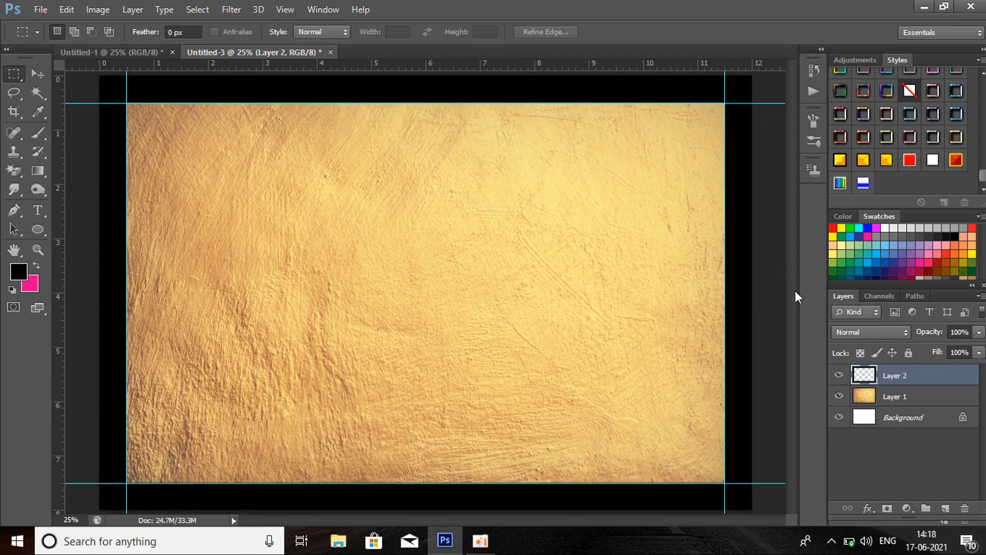
left_click(979, 332)
left_click_drag(979, 348, 943, 350)
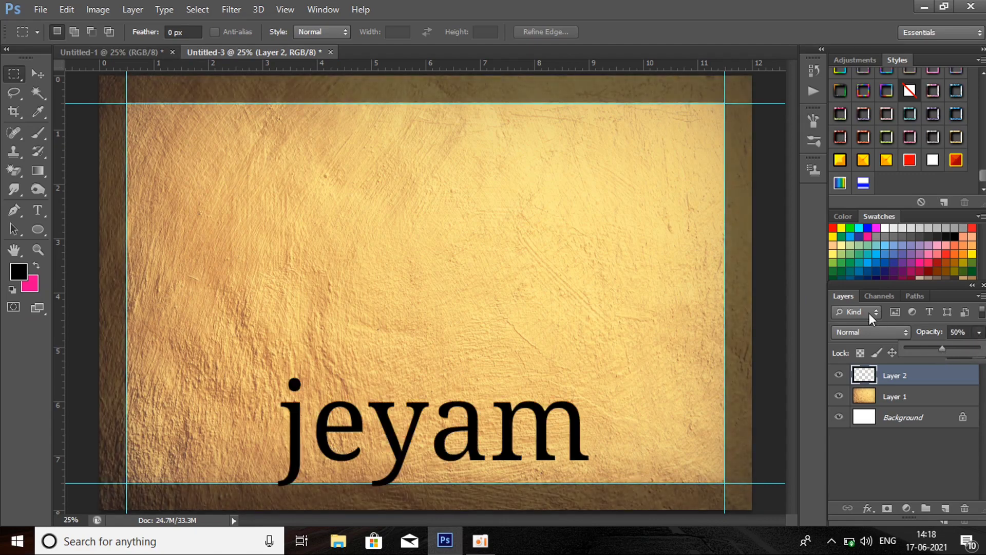
left_click(981, 331)
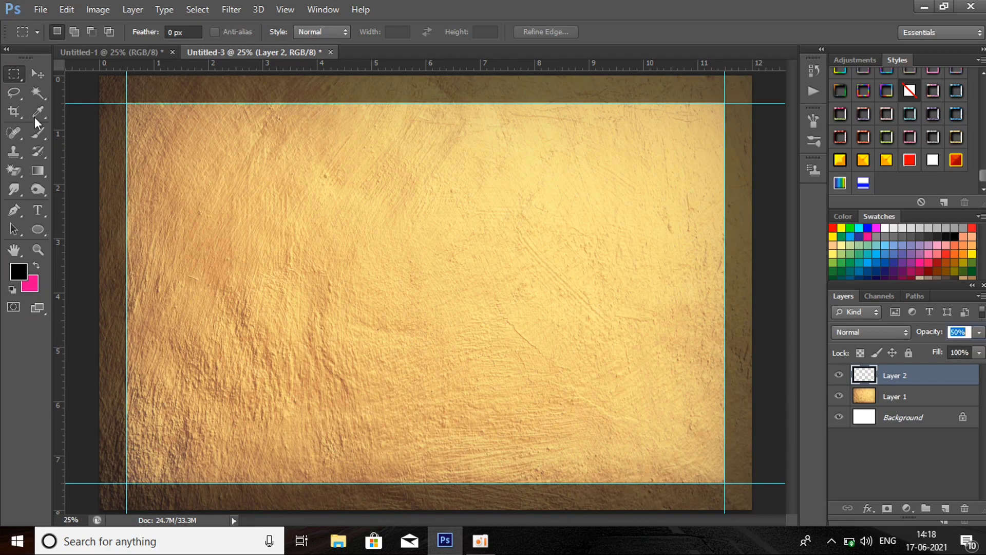
Step: On a new layer, paint soft pink brush spots in the lower-left area and upper-right corner of the canvas
left_click(36, 133)
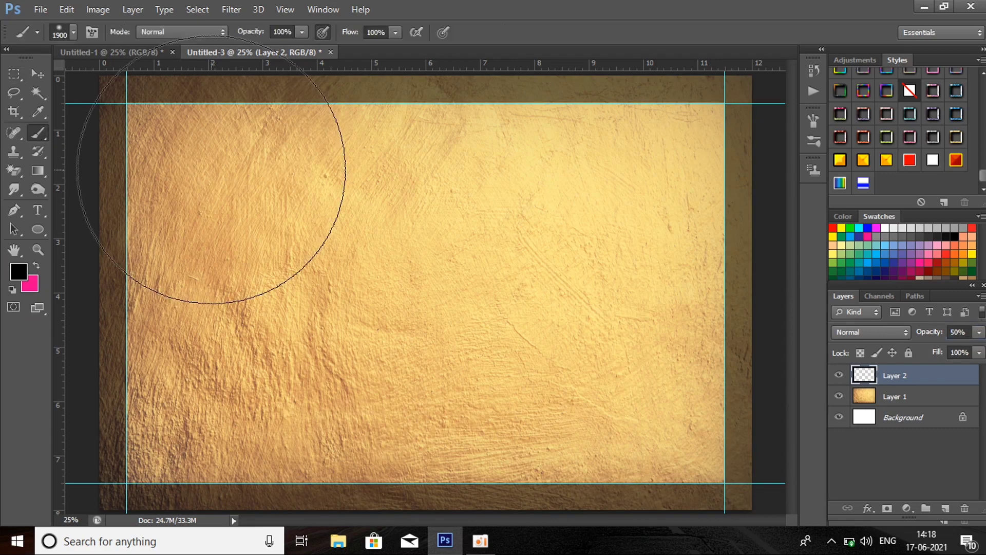
left_click(950, 508)
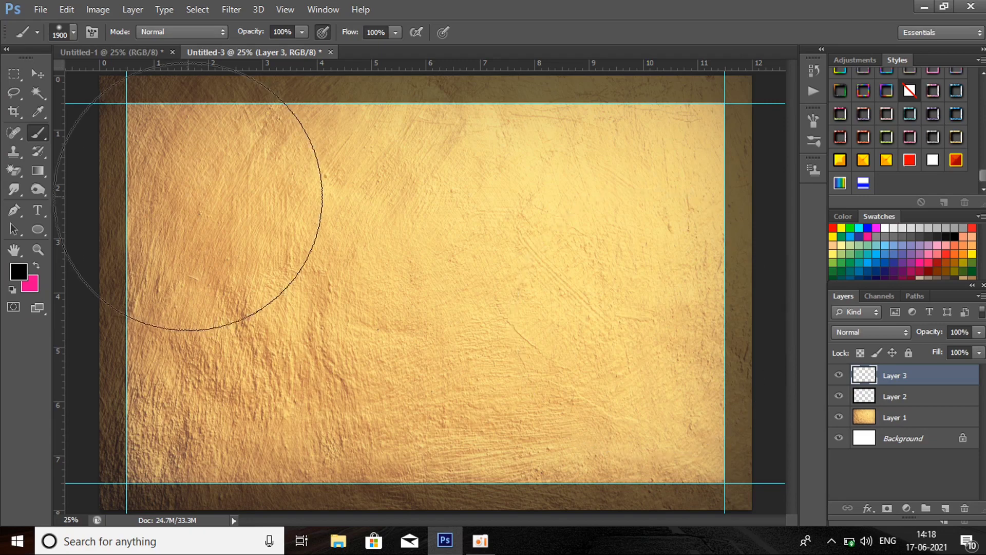
left_click(37, 265)
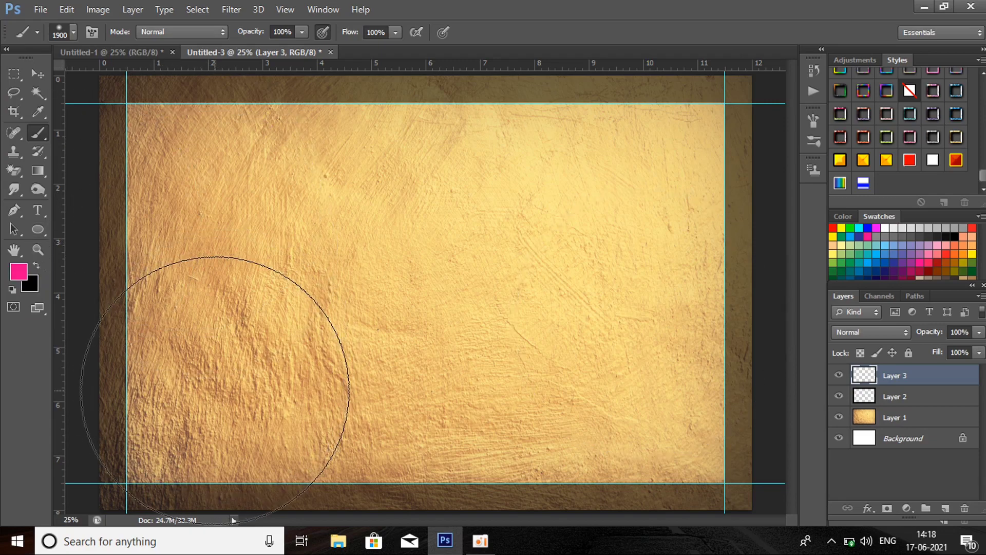
left_click(215, 390)
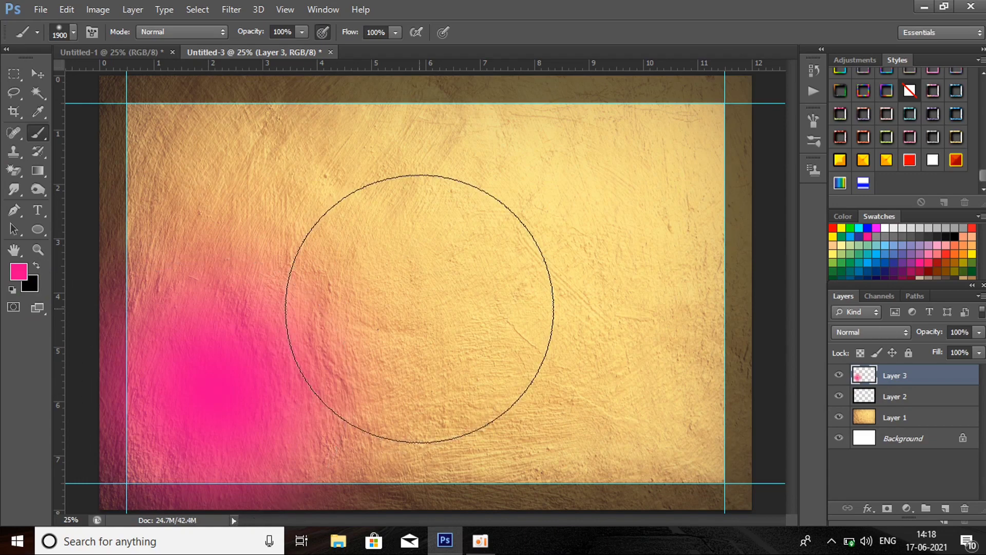
left_click(730, 85)
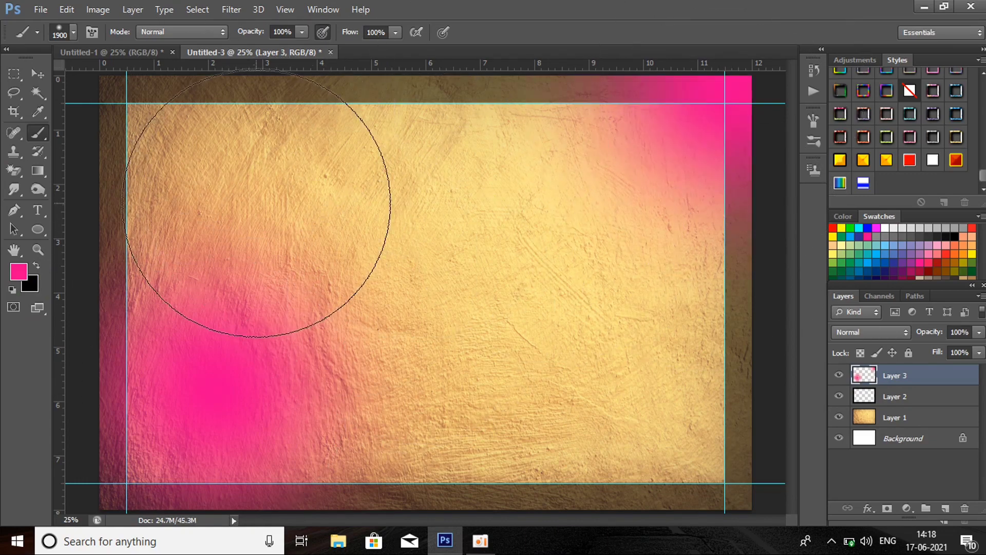
Step: Paint a soft light-blue brush spot in the upper-left area of the canvas
left_click(855, 237)
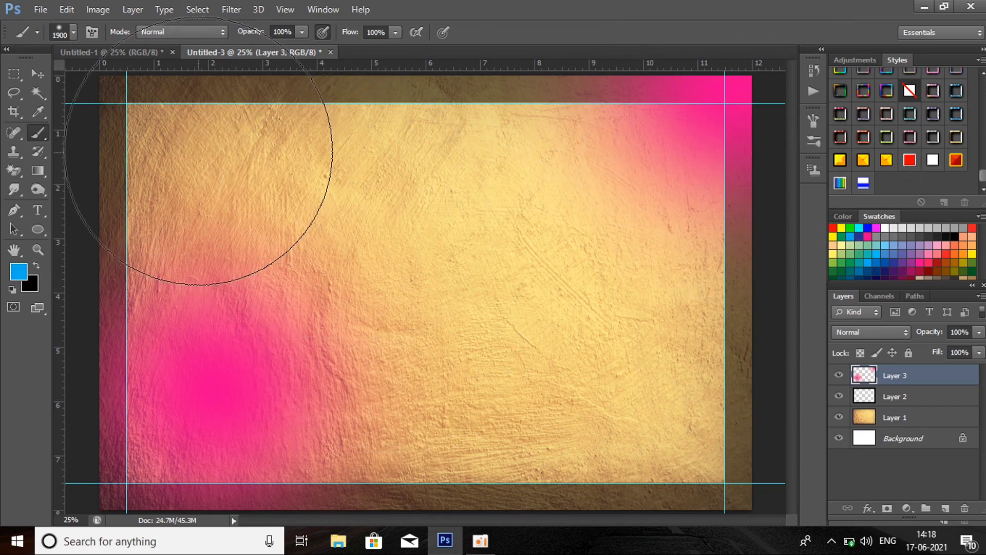
left_click(204, 156)
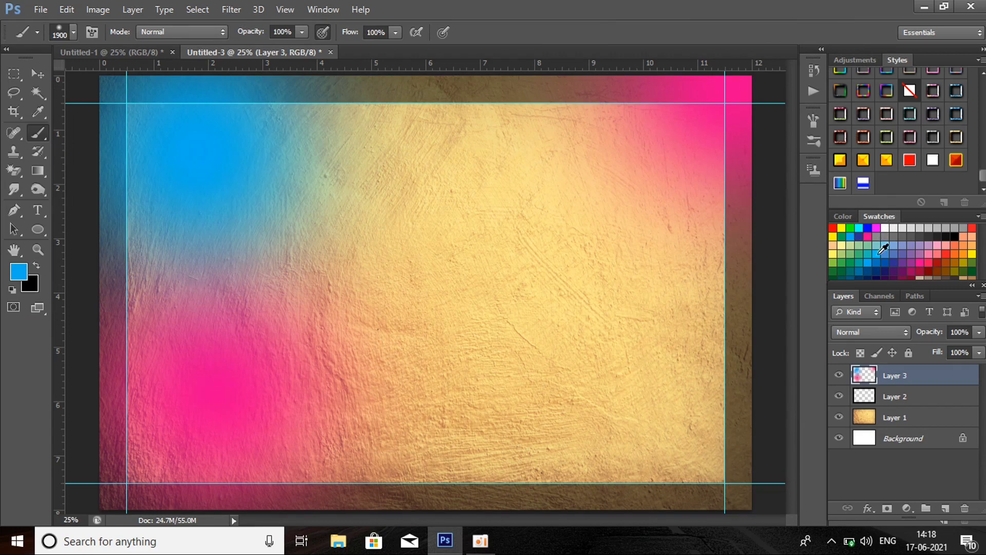
Step: Paint a soft green brush spot in the lower-right area of the canvas, undoing a yellow trial spot there
left_click(843, 238)
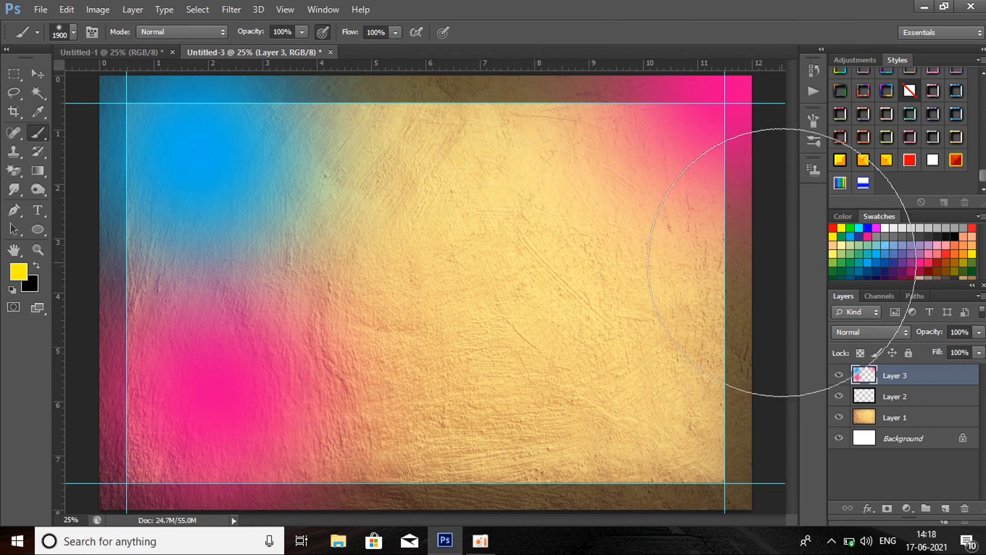
left_click(659, 421)
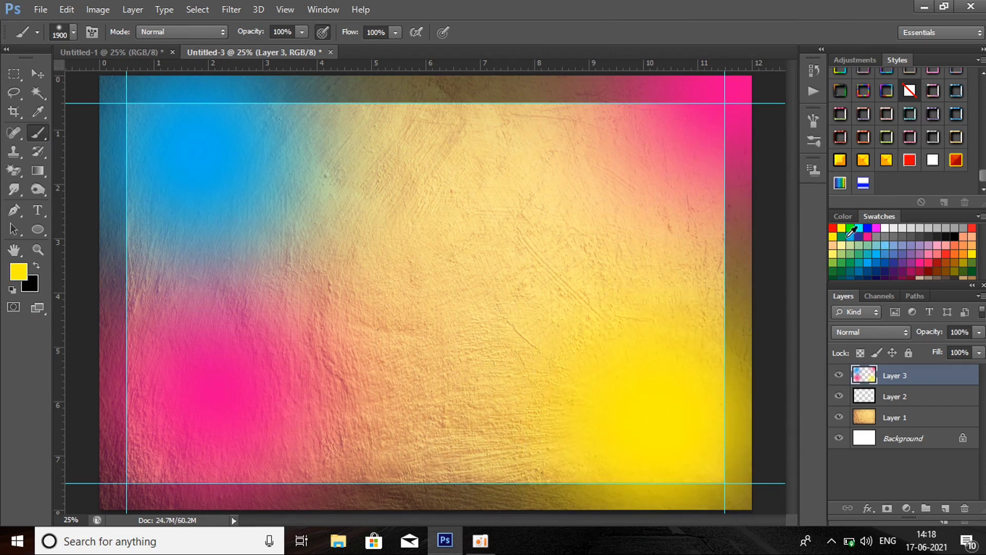
left_click(850, 236)
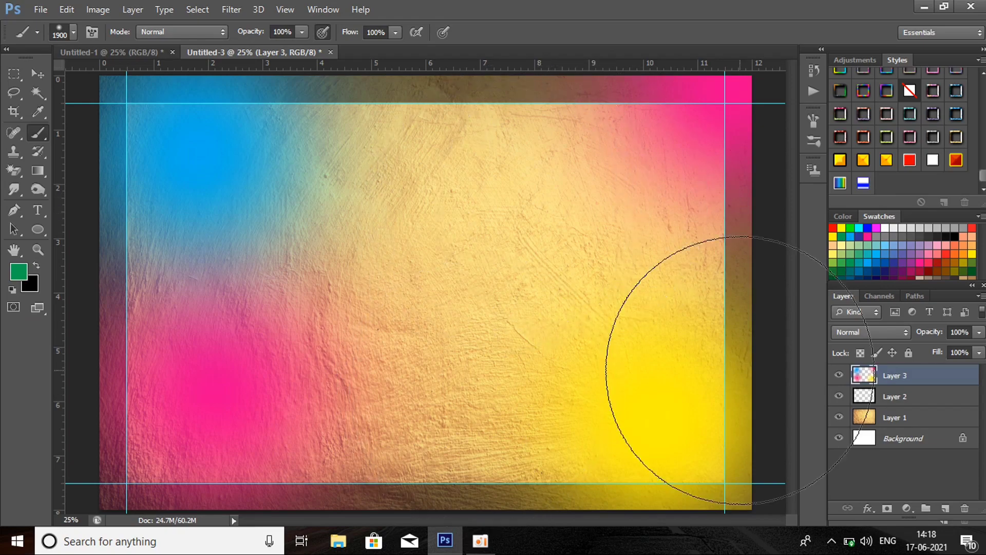
key("ctrl+z")
left_click(662, 411)
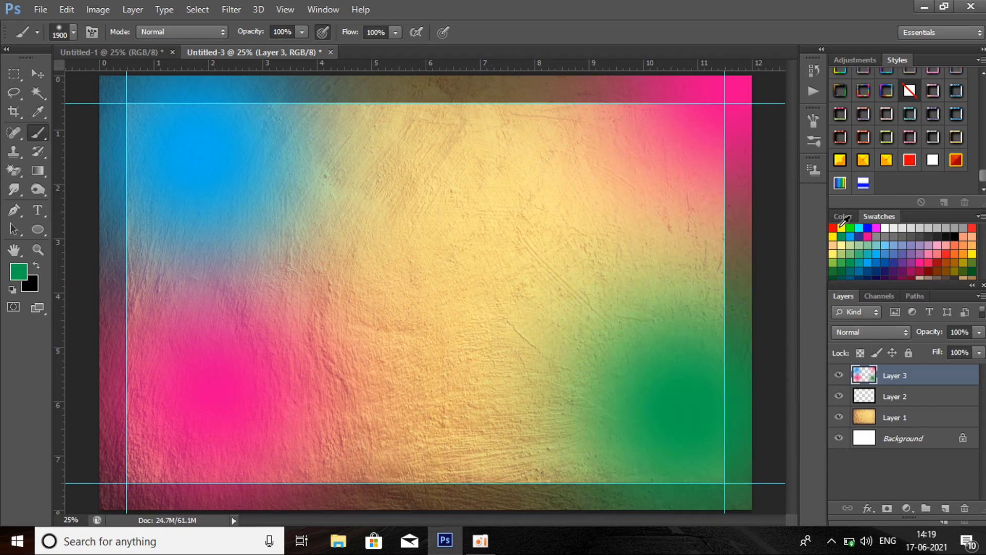
Step: Paint soft white brush spots across the middle of the canvas and set Layer 3's blend mode to Color
left_click(885, 227)
left_click(459, 252)
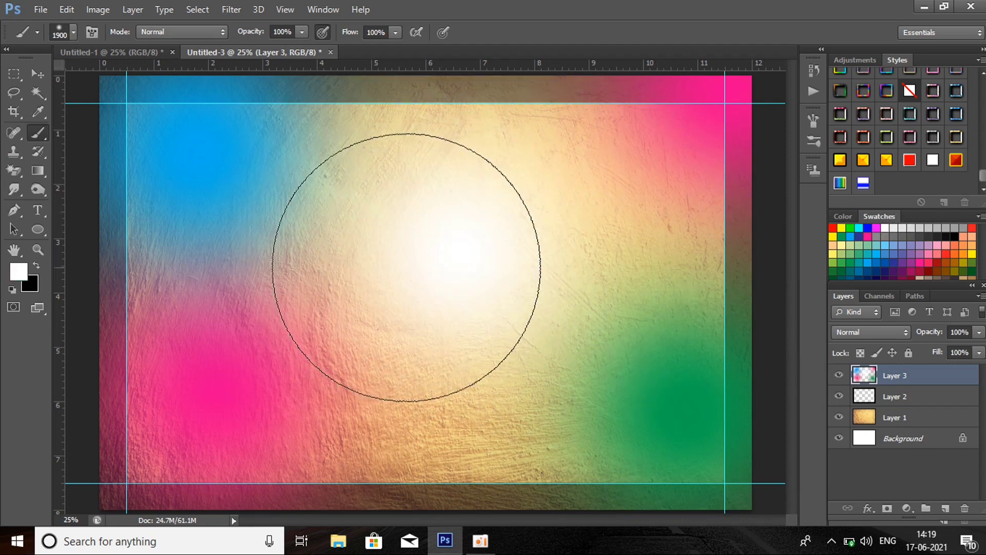
key("bracketleft")
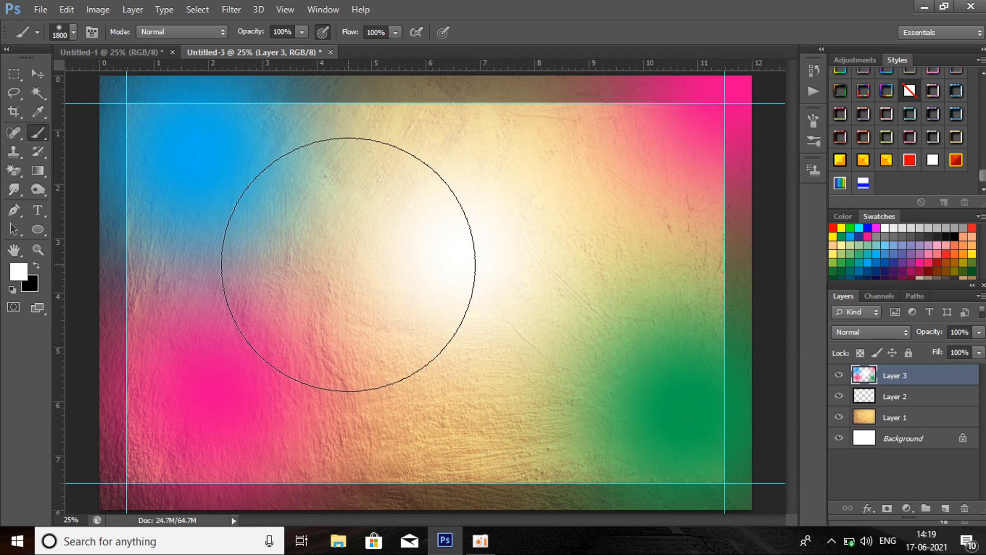
left_click(318, 265)
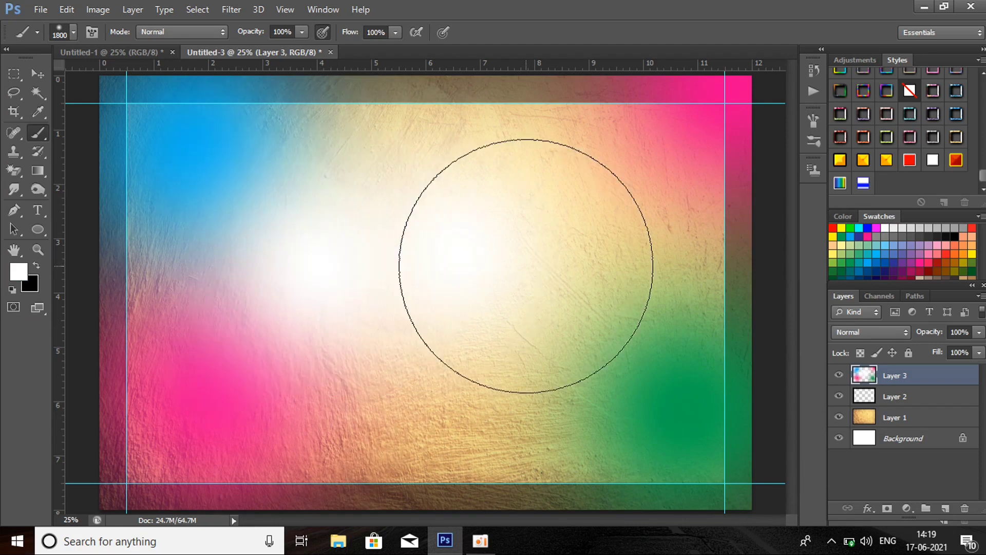
left_click(564, 268)
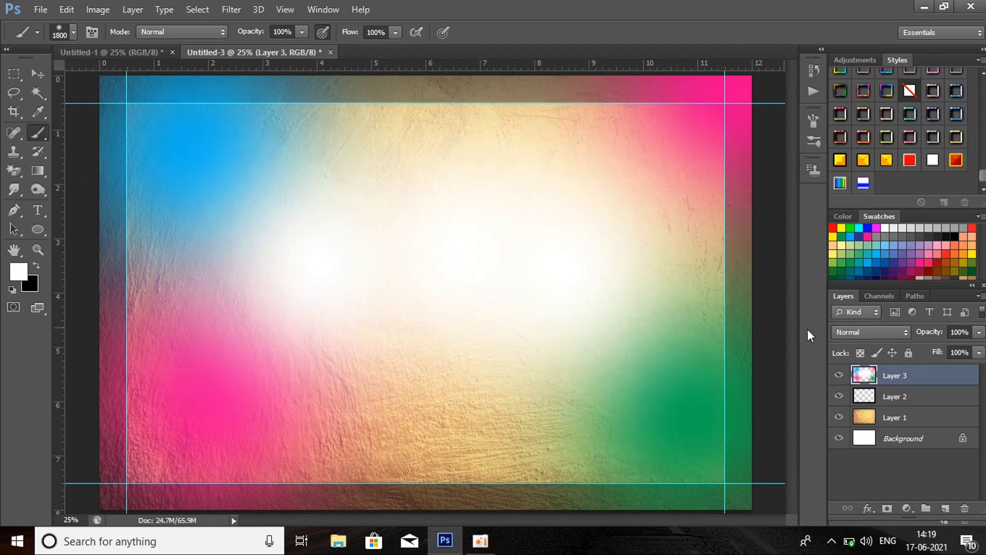
left_click(910, 334)
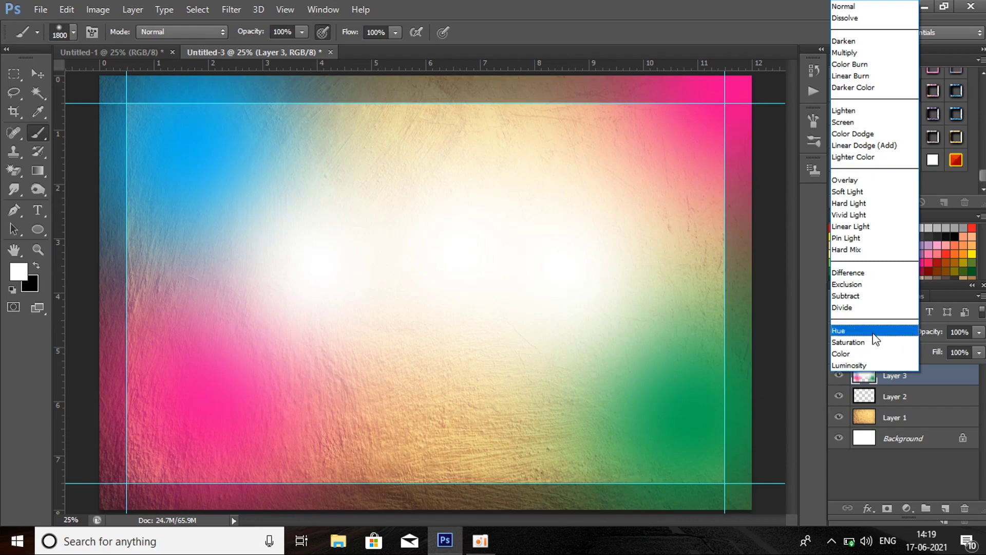
left_click(852, 349)
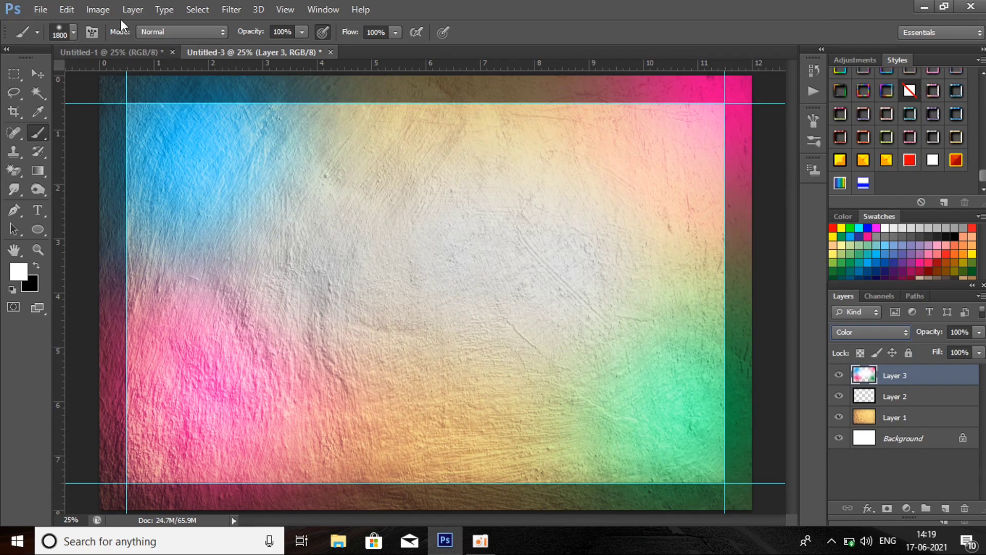
Step: Copy the small red text "உழைப்பே !" from Untitled-1 into Untitled-3 above Layer 1, near the upper-left guide corner
left_click(31, 73)
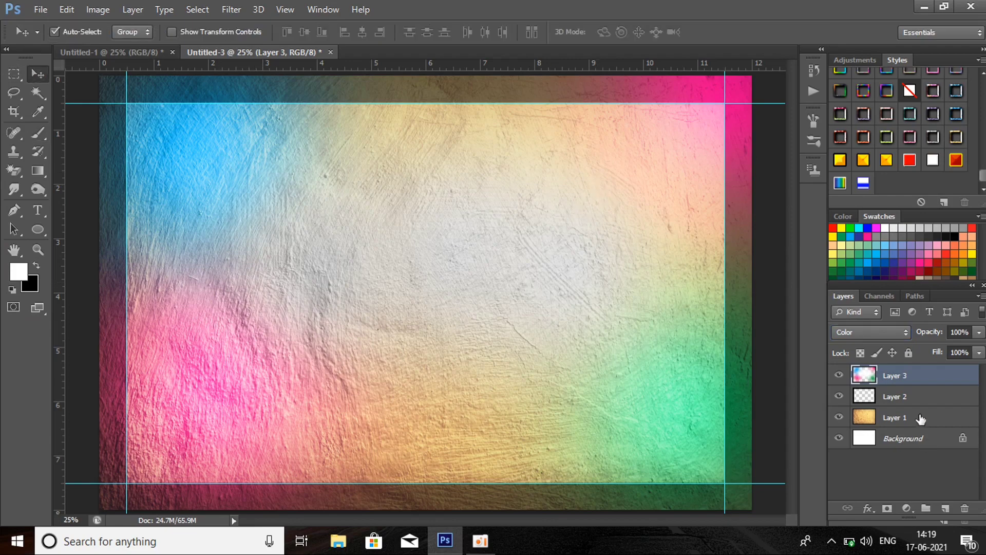
left_click(904, 417)
left_click(906, 397)
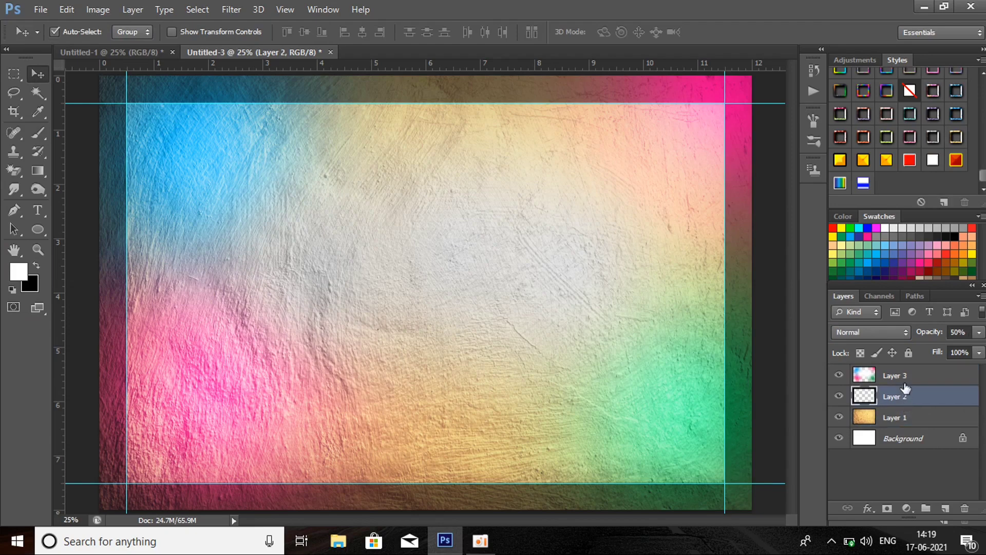
left_click(908, 414)
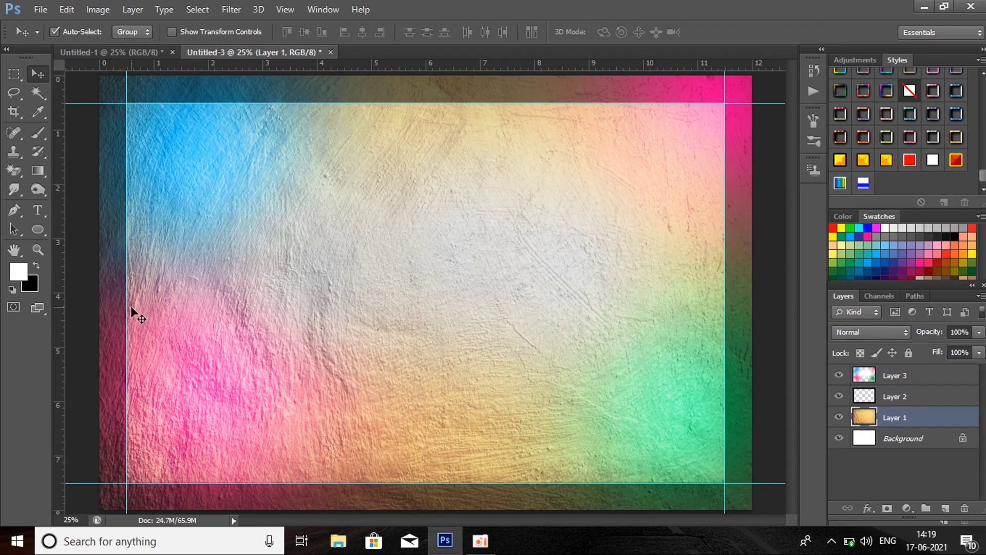
left_click(106, 54)
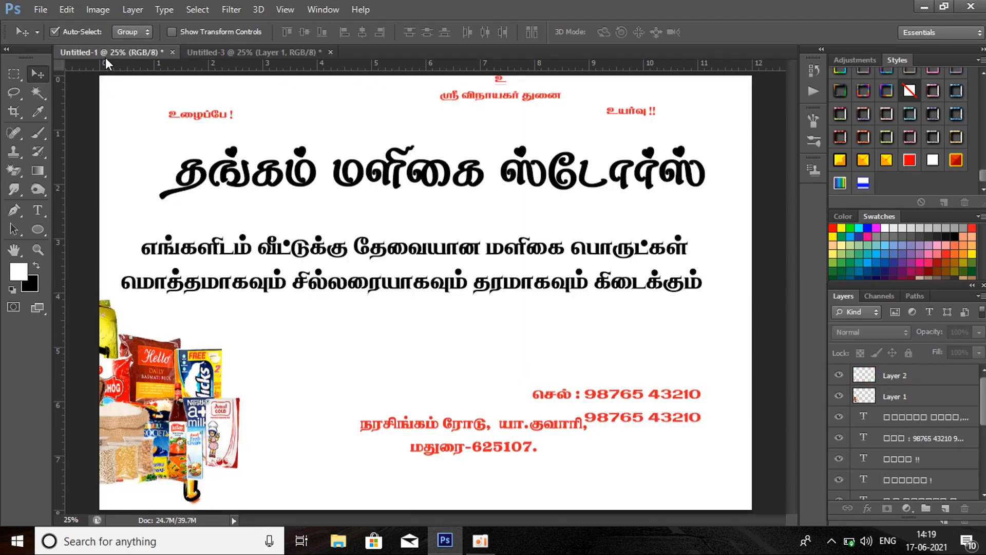
left_click_drag(197, 119, 226, 92)
left_click_drag(154, 118, 161, 118)
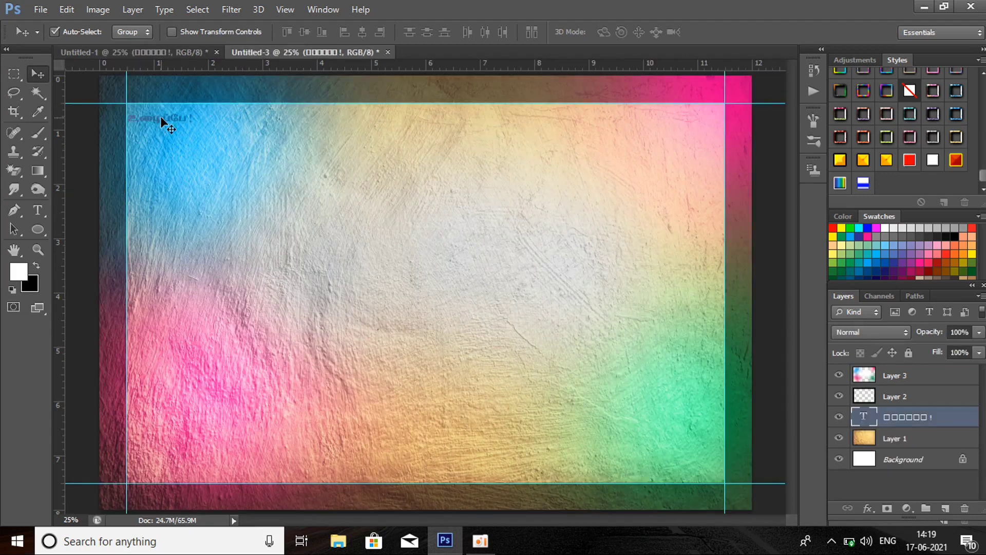
Step: Fit the "உழைப்பே !" text into the upper-left corner of the guides and bring its layer to the front
key("ctrl+t")
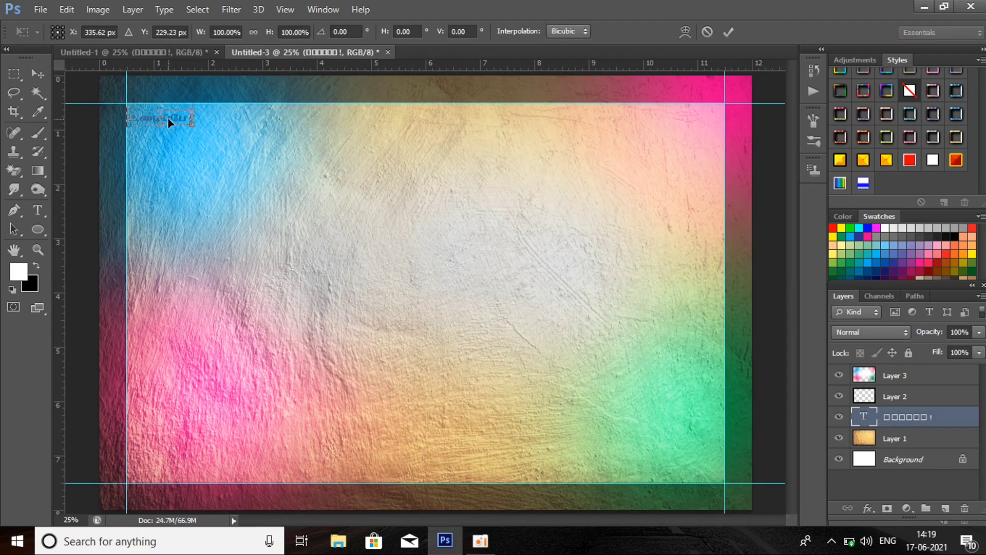
left_click_drag(169, 121, 170, 115)
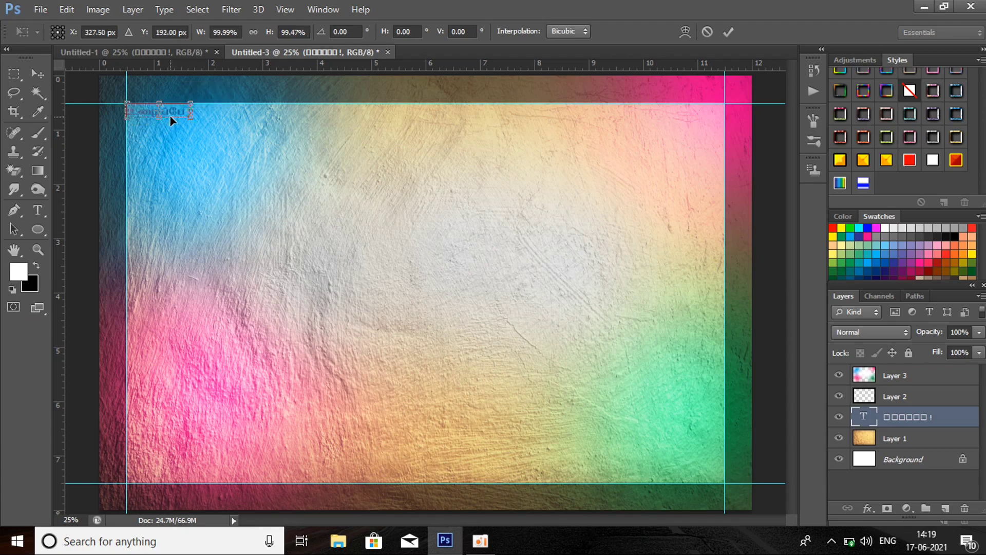
key("Return")
key("ctrl+shift+bracketright")
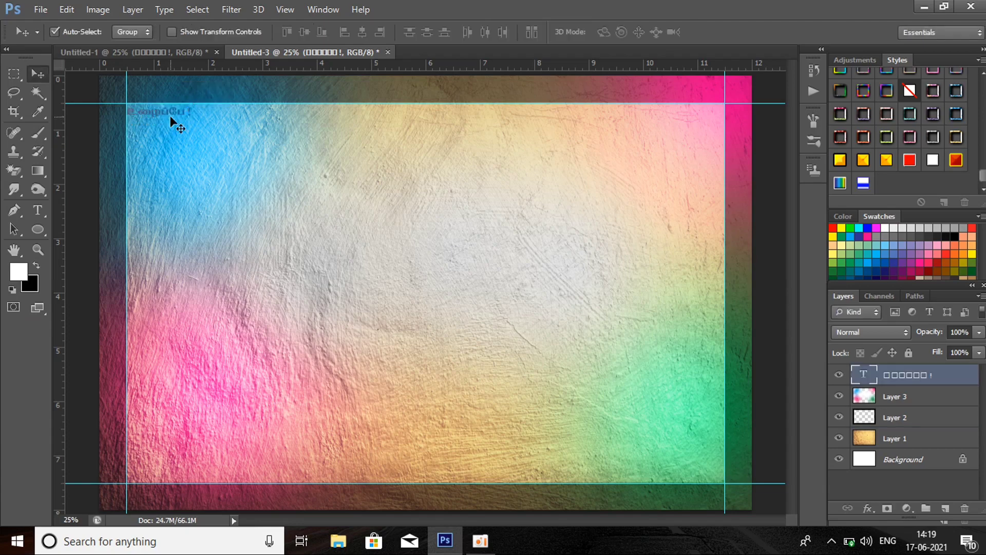
Step: Copy the two-line red invocation text from the top of Untitled-1 to the upper middle of Untitled-3
left_click(177, 46)
left_click(483, 100)
left_click_drag(482, 100, 406, 116)
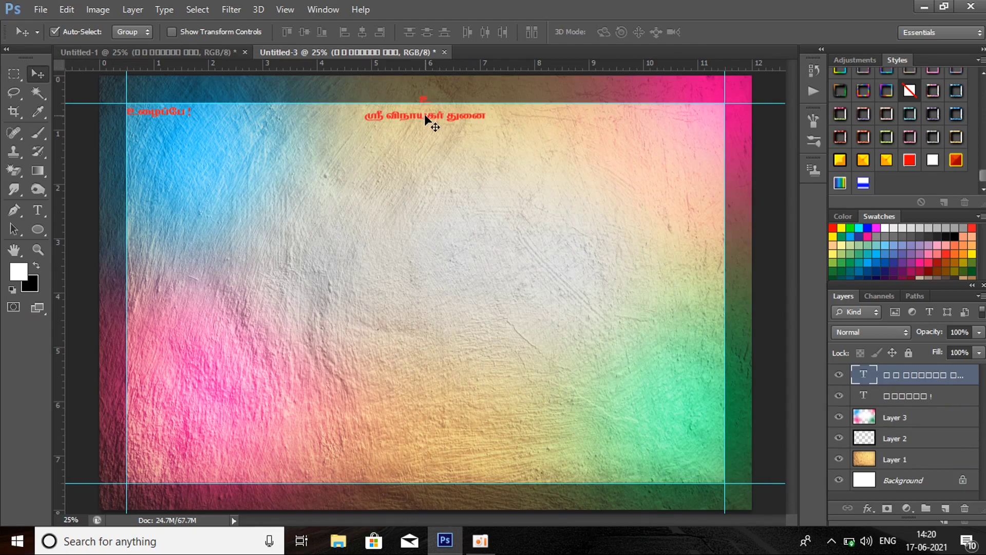
Step: Move the invocation text down below the upper guide and centre it horizontally on the canvas
key("ctrl+t")
key("Down")
key("Down")
key("Down")
key("Down")
key("Down")
key("Down")
key("Down")
key("Down")
key("Down")
key("Down")
key("Down")
key("Down")
key("Down")
key("Down")
key("Down")
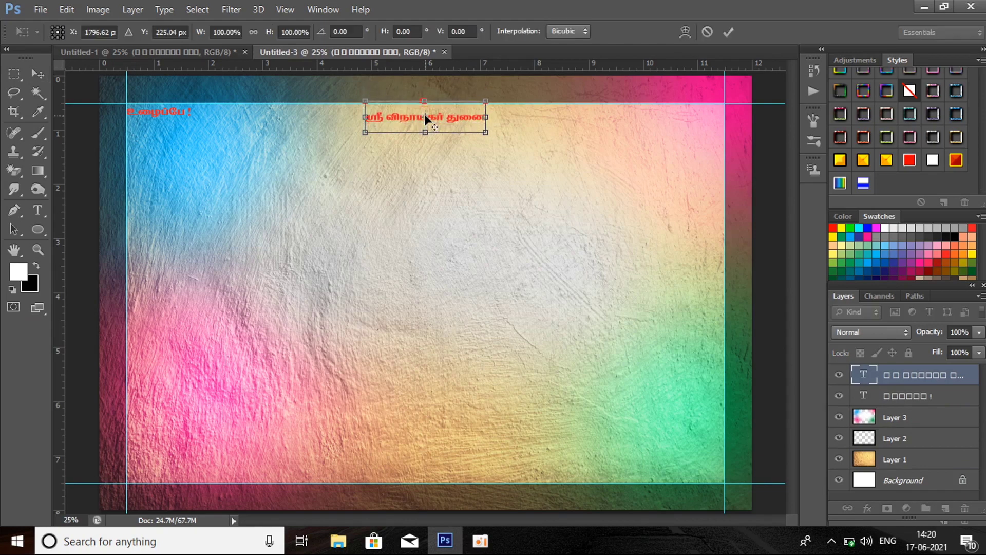
key("Return")
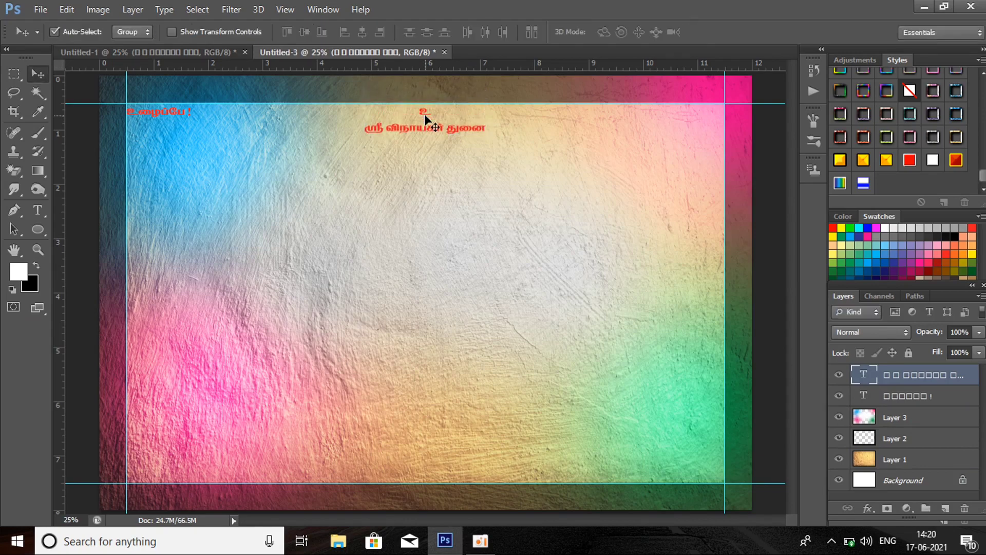
key("ctrl+a")
left_click(364, 36)
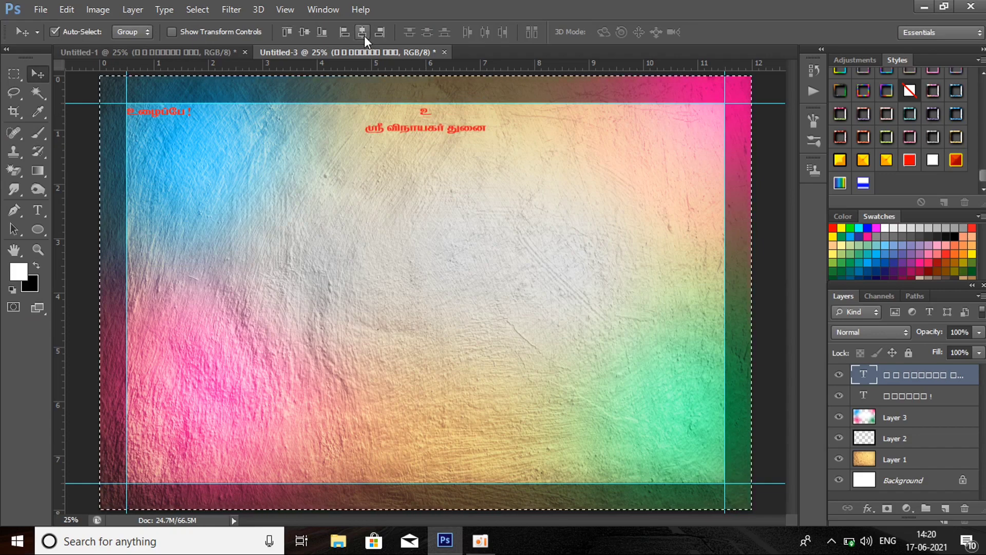
Step: Copy the red text "உயர்வு !!" from Untitled-1 into the upper-right corner of the guides in Untitled-3
left_click(229, 52)
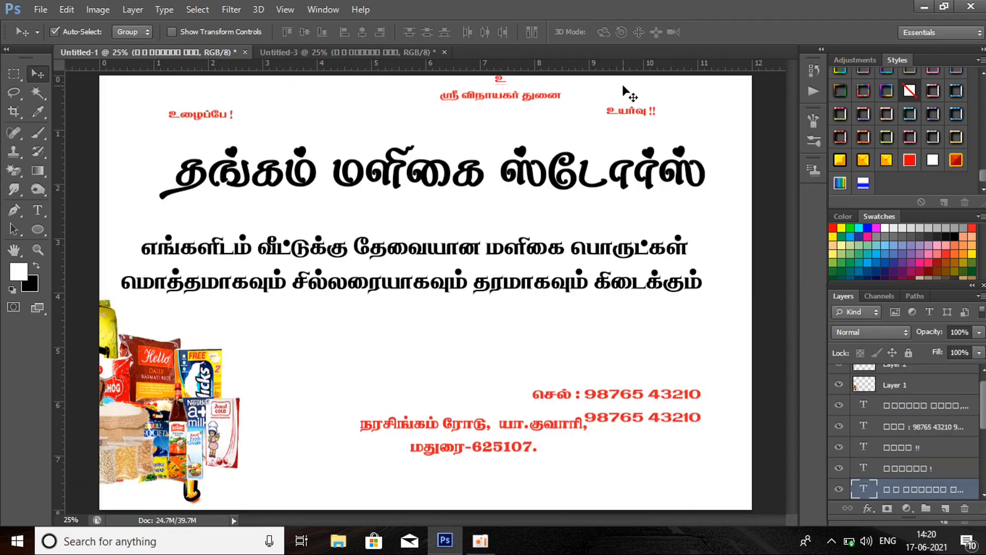
left_click_drag(630, 112, 696, 114)
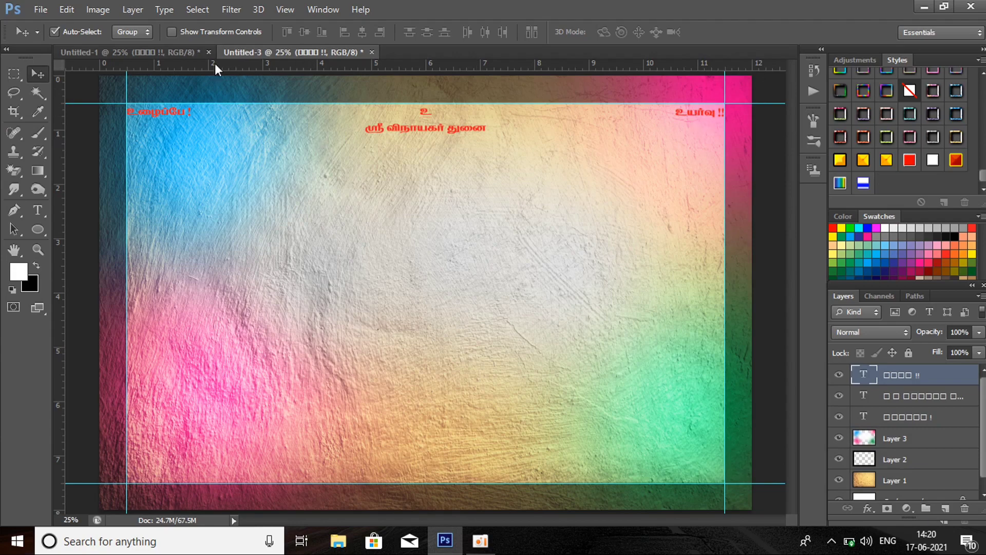
Step: Copy the large black shop title from Untitled-1 into Untitled-3 and nudge it right and down beneath the header texts
left_click(169, 52)
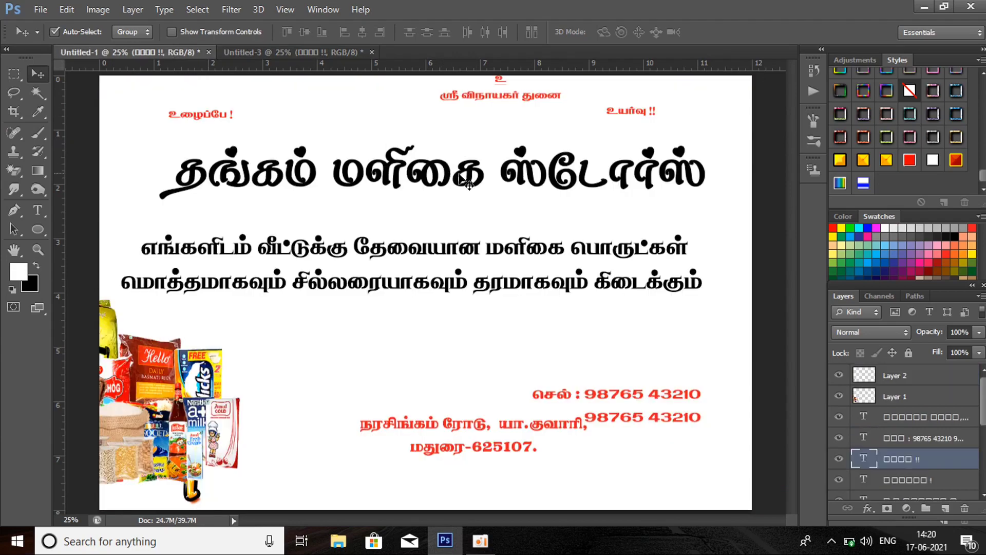
left_click_drag(464, 179, 454, 213)
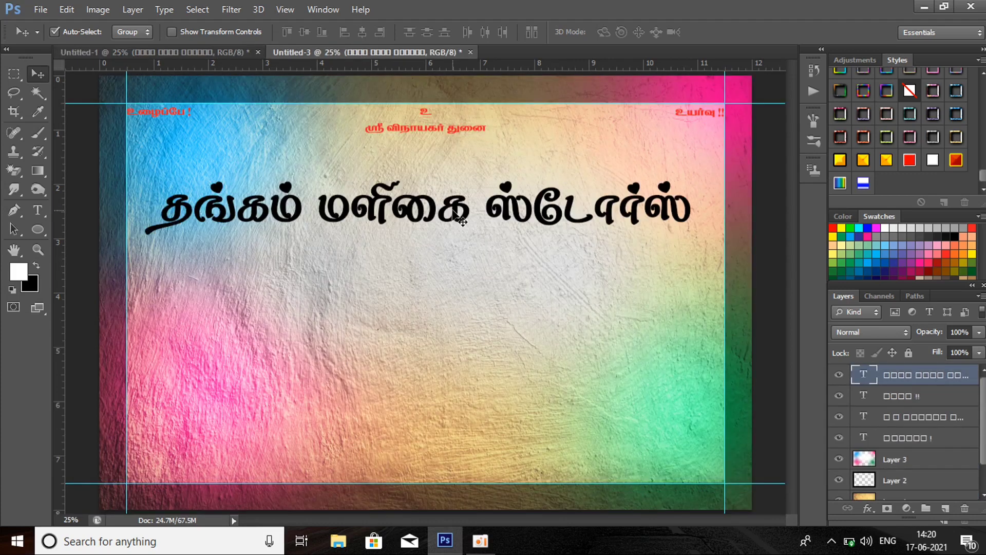
key("Right")
key("Right")
key("Right")
key("Right")
key("Right")
key("Right")
key("Right")
key("Right")
key("Right")
key("Right")
key("Right")
key("Right")
key("Right")
key("Right")
key("Right")
key("Right")
key("Right")
key("Right")
key("Right")
key("Right")
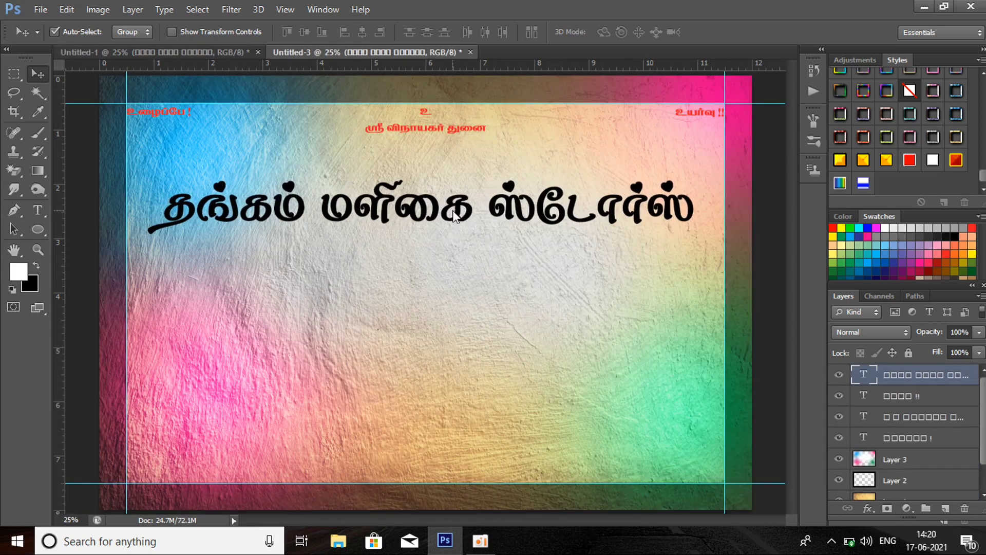
key("Up")
key("Up")
key("Up")
key("Up")
key("shift+Down")
key("shift+Down")
key("shift+Down")
key("shift+Down")
key("shift+Down")
key("shift+Down")
key("shift+Down")
key("shift+Down")
key("shift+Down")
key("shift+Down")
key("shift+Down")
key("shift+Down")
key("shift+Down")
key("shift+Down")
key("shift+Down")
key("shift+Down")
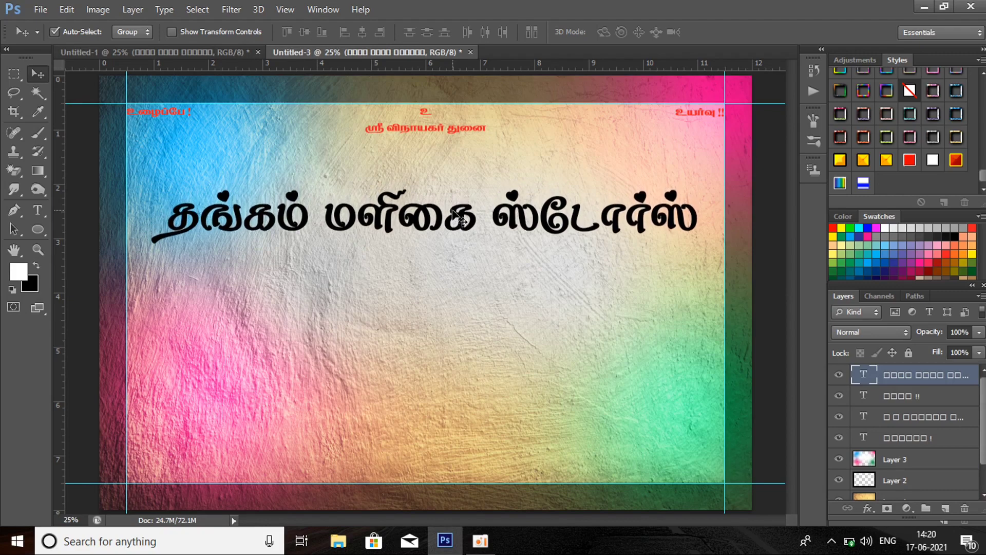
Step: Copy the red phone number text from Untitled-1 into Untitled-3, against the right guide below "உயர்வு !!"
left_click(131, 48)
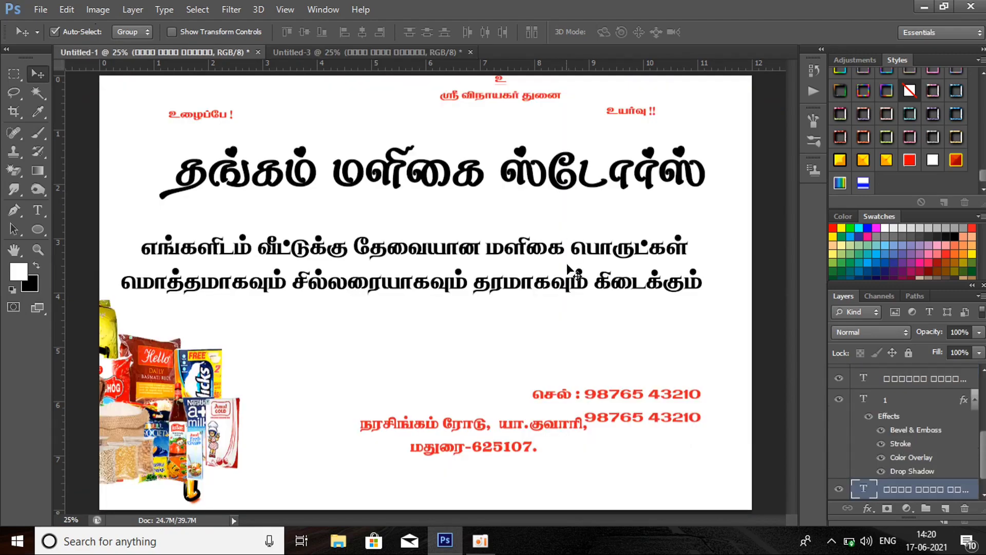
left_click_drag(514, 360, 572, 154)
left_click_drag(584, 158, 584, 156)
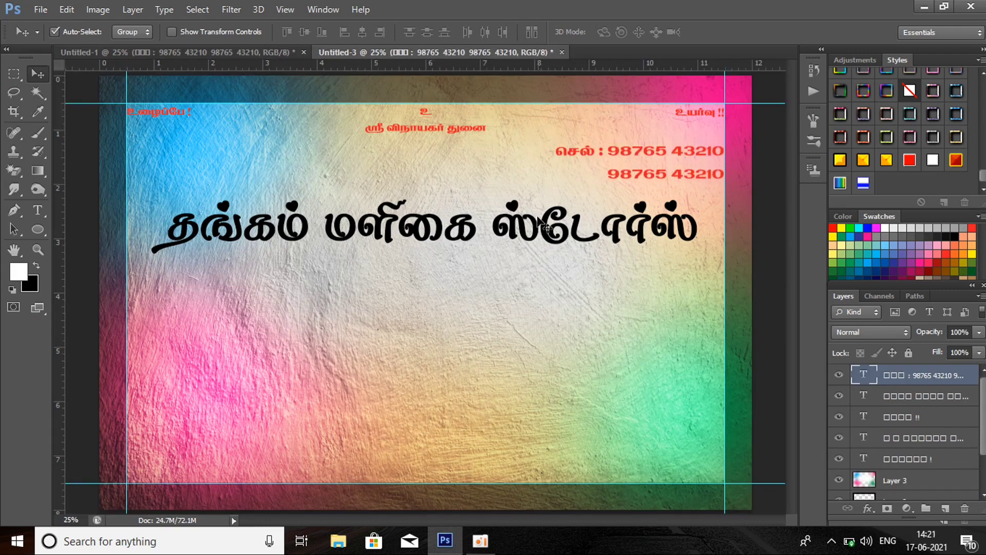
Step: Copy the two-line black description and the linked grocery product images from Untitled-1 into Untitled-3, below the title and at the lower left
left_click(245, 54)
left_click_drag(302, 221, 349, 278)
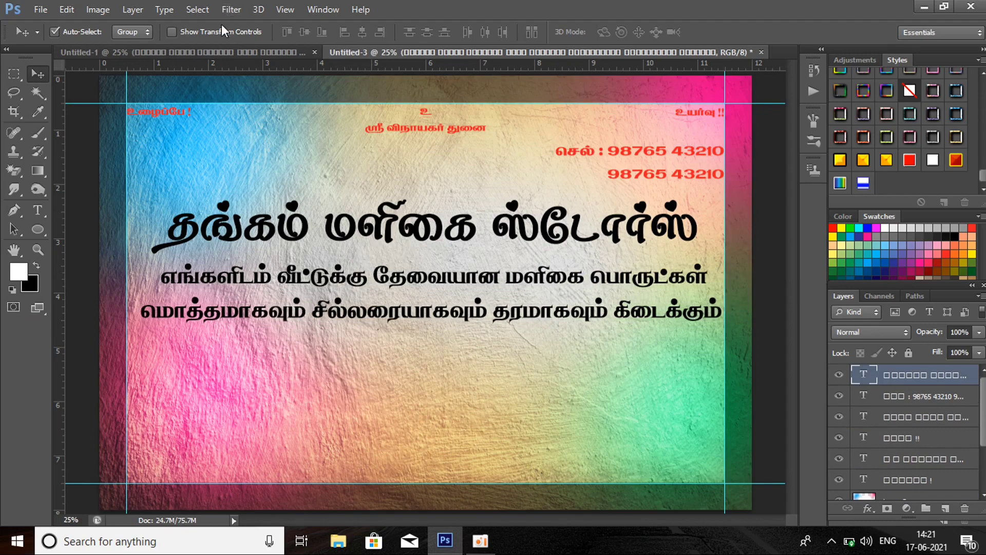
left_click(236, 49)
left_click_drag(170, 424, 346, 416)
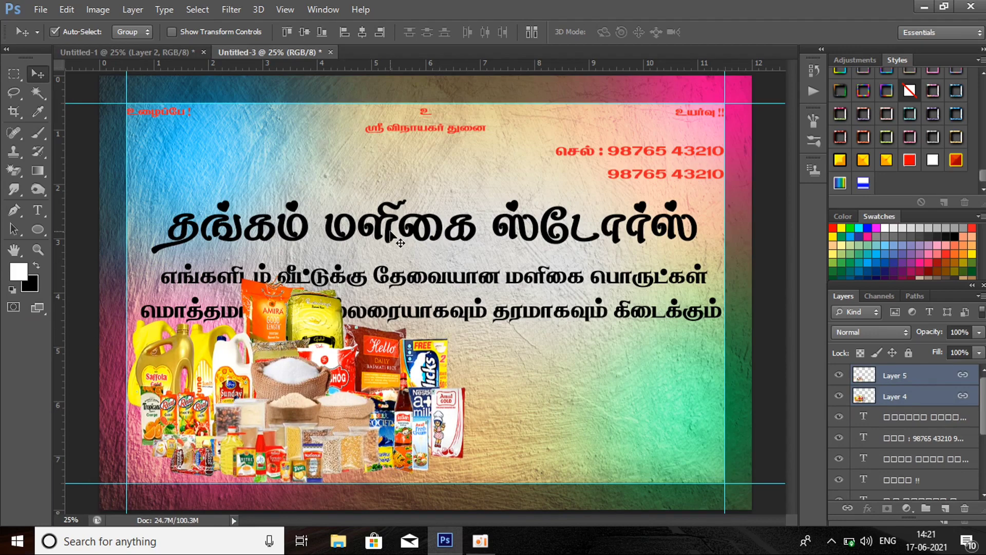
Step: Move the shop title and the two-line description upward so the description sits above the grocery images
left_click_drag(392, 234, 398, 195)
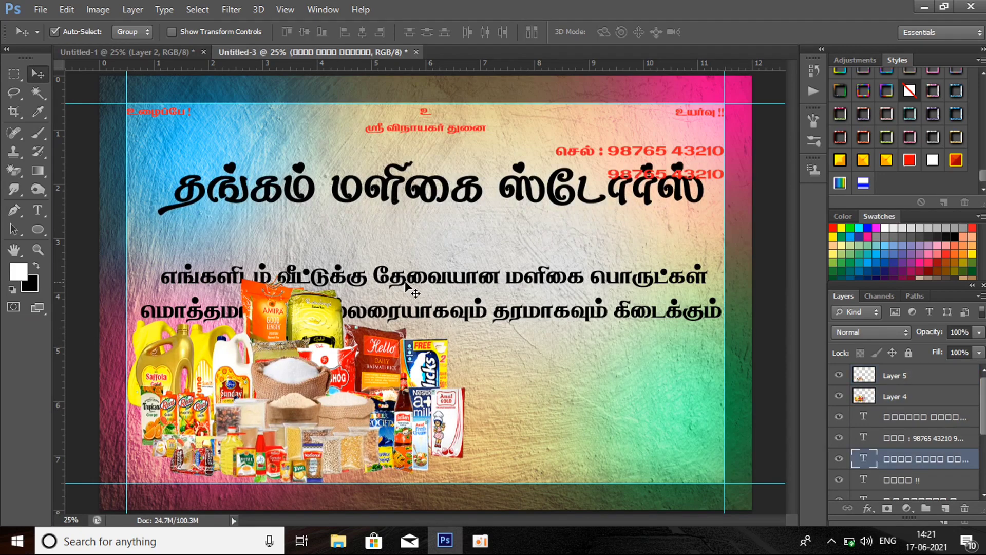
left_click_drag(406, 285, 417, 239)
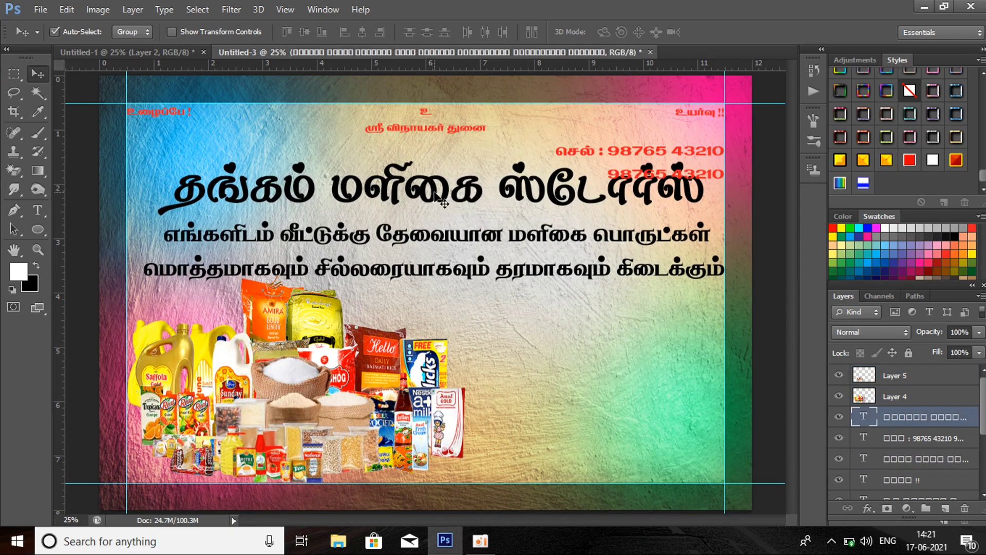
left_click_drag(441, 199, 441, 193)
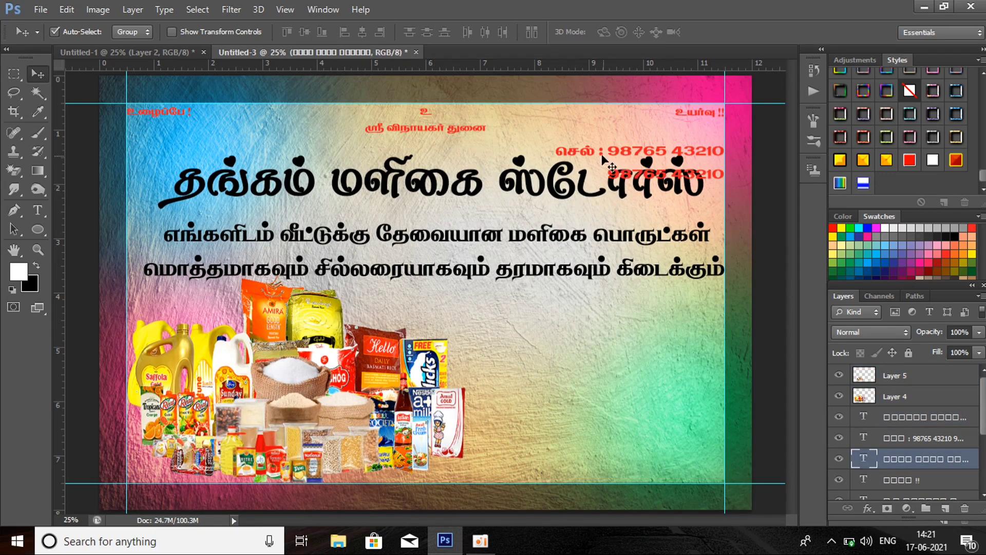
Step: Move the phone numbers below the two-line description and copy the red address text from Untitled-1 to Untitled-3's lower right area
left_click_drag(602, 156, 578, 339)
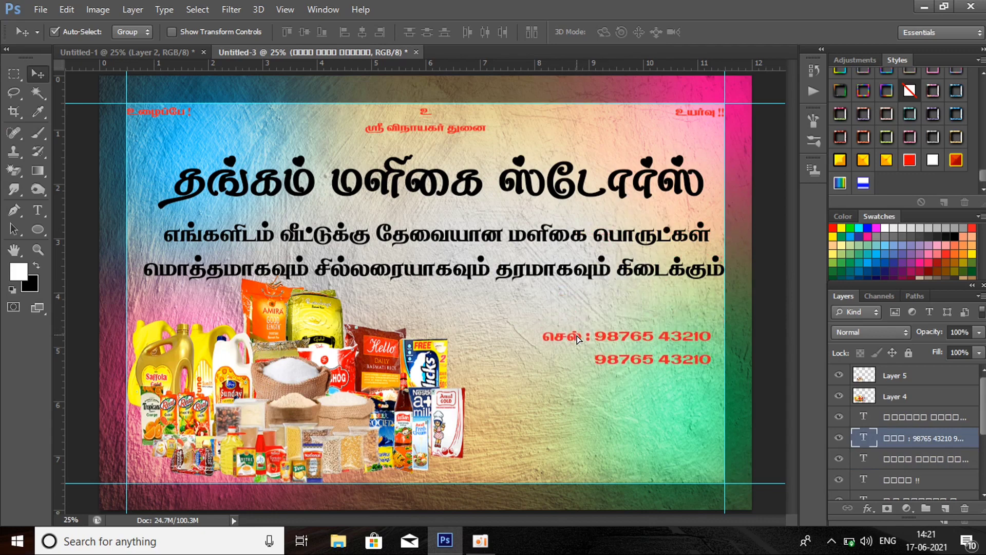
left_click(186, 52)
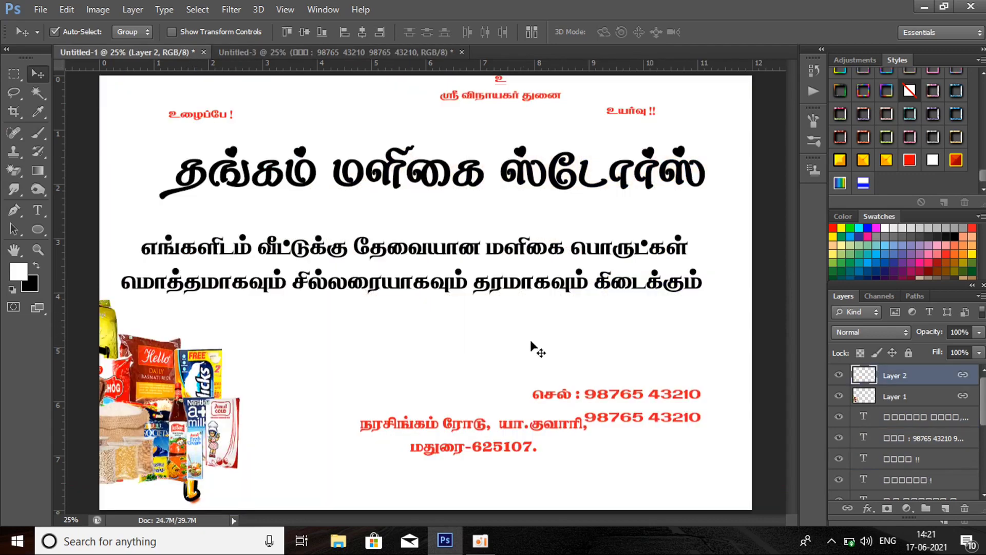
left_click_drag(425, 431, 552, 451)
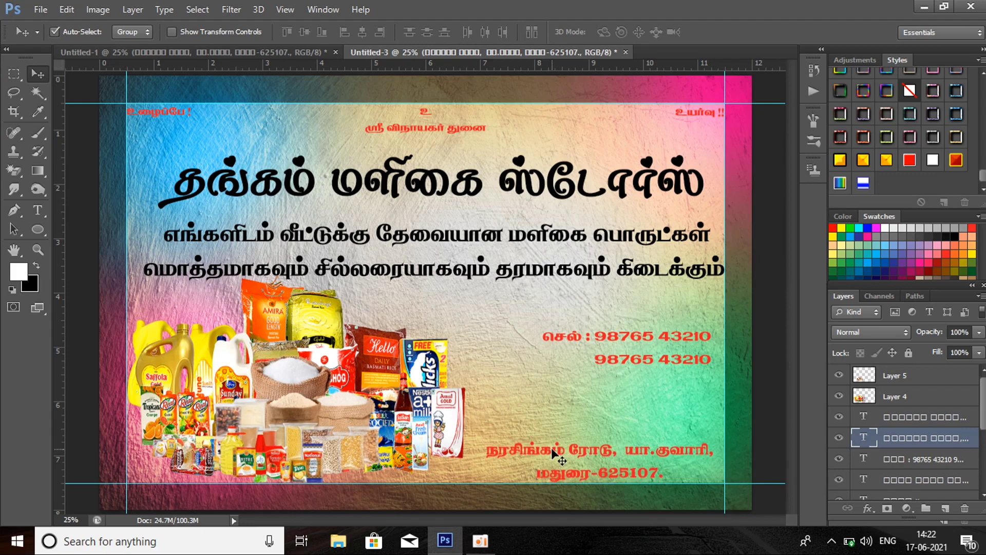
left_click(223, 55)
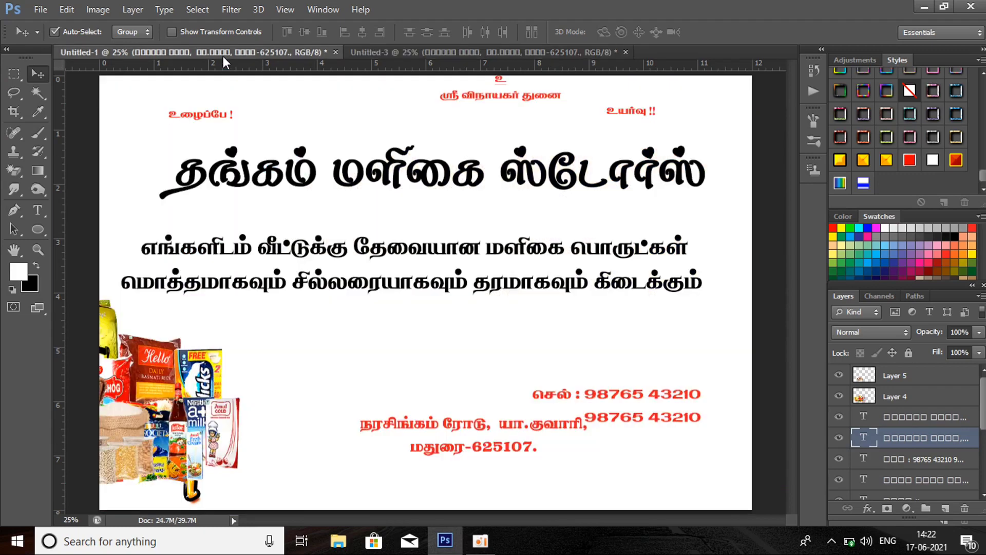
left_click(406, 52)
left_click(862, 393)
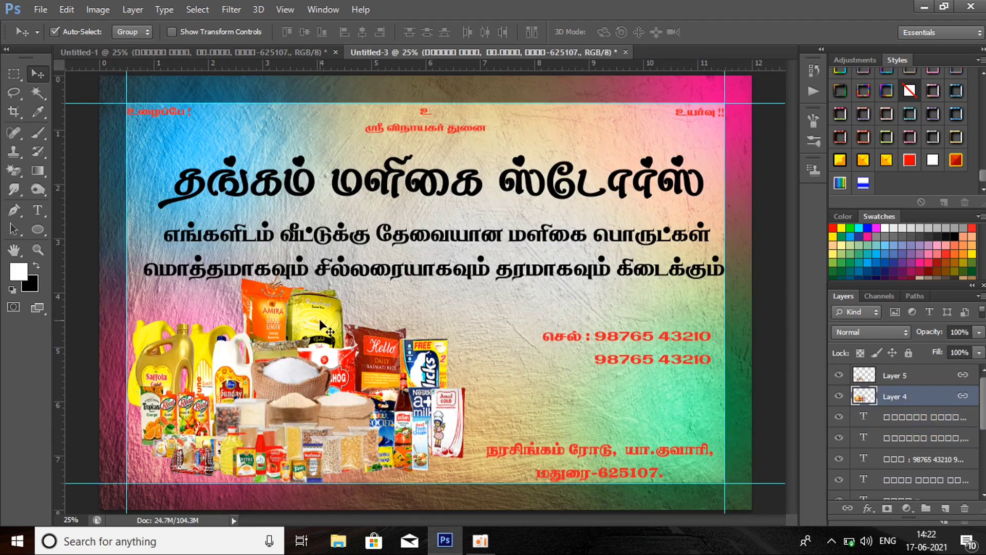
left_click(840, 376)
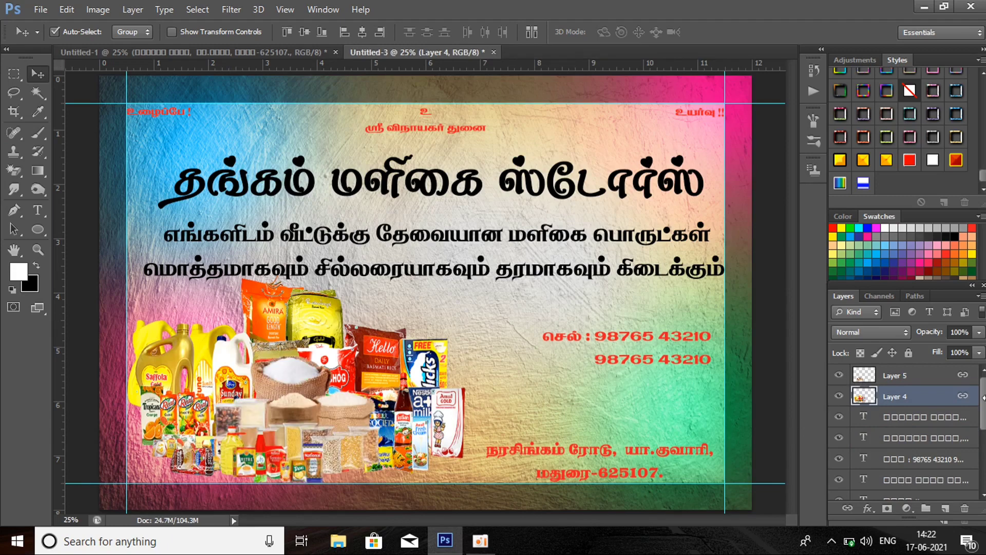
left_click(844, 396)
left_click(844, 396)
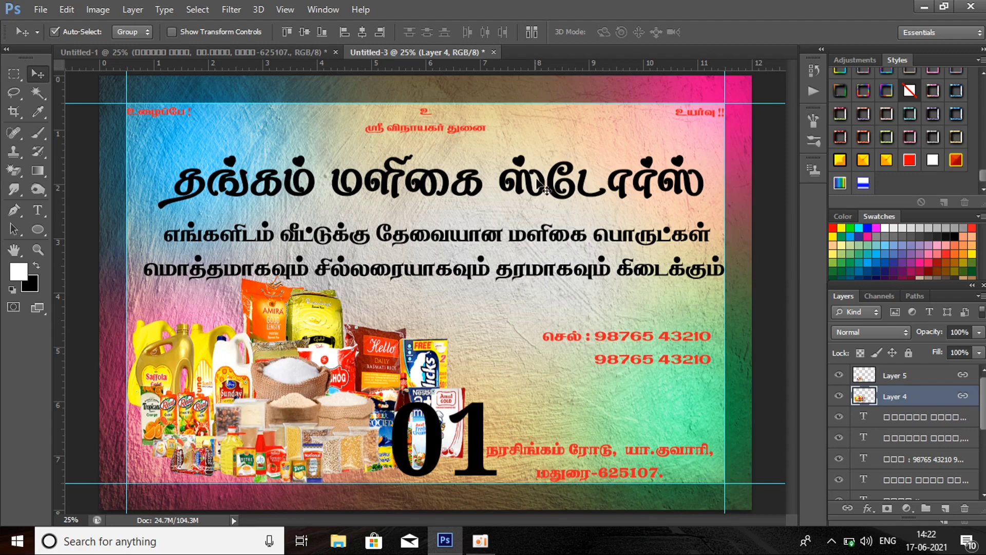
Step: Apply the red style with white outline to the two-line description and nudge it slightly upward
left_click(546, 240)
left_click(909, 160)
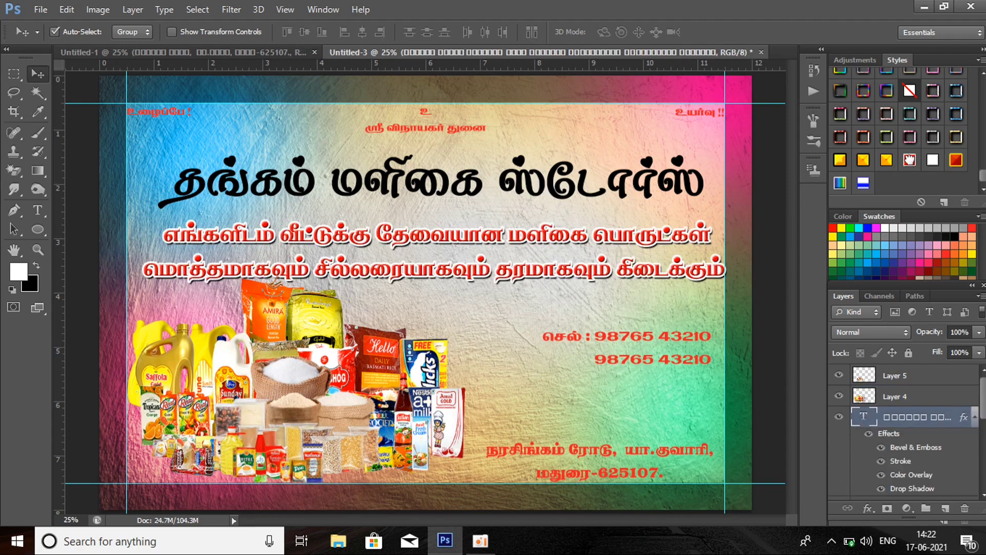
key("shift+Up")
key("shift+Up")
key("shift+Up")
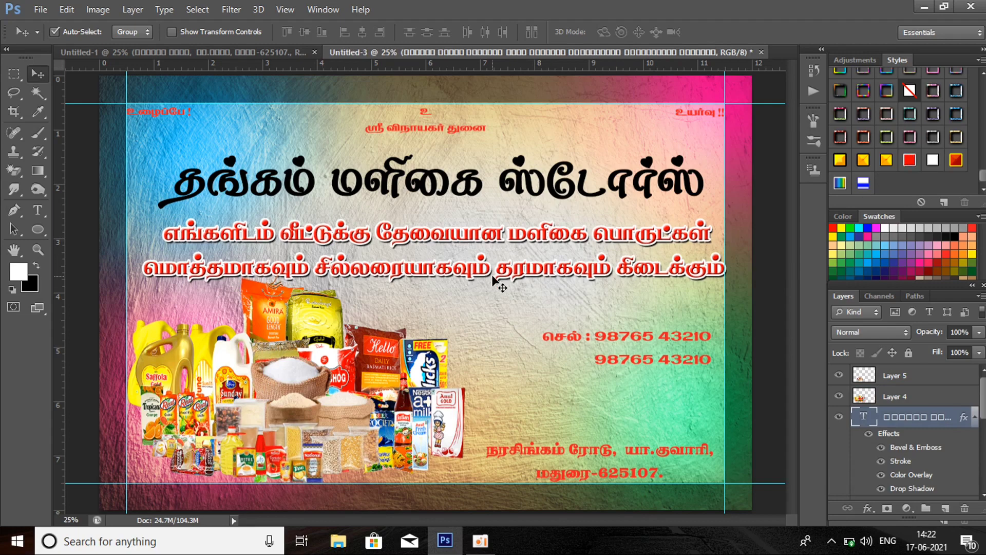
Step: Apply the yellow style to the phone numbers with a 10 px black stroke, and the white style to the address text
left_click(570, 340)
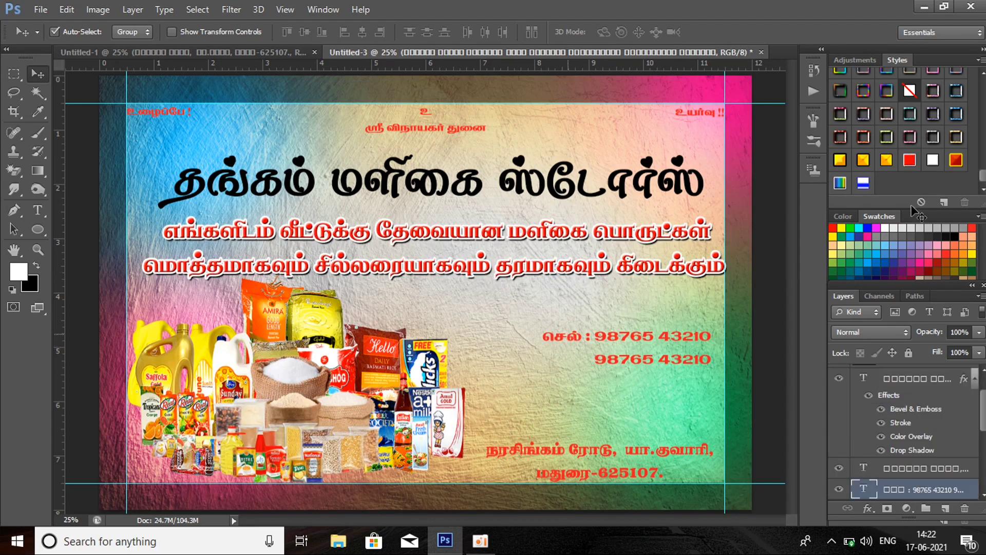
left_click(841, 160)
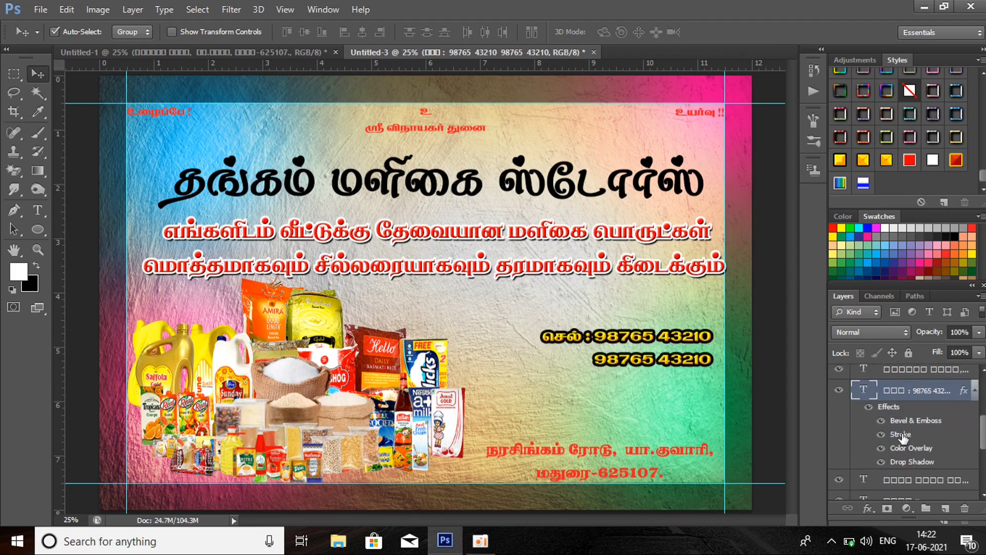
double_click(902, 436)
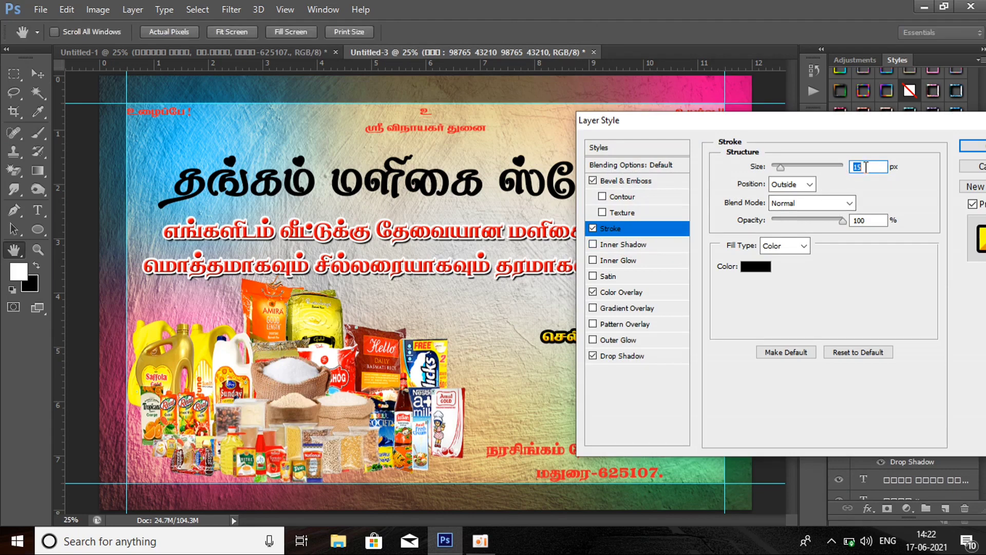
type("10")
key("Return")
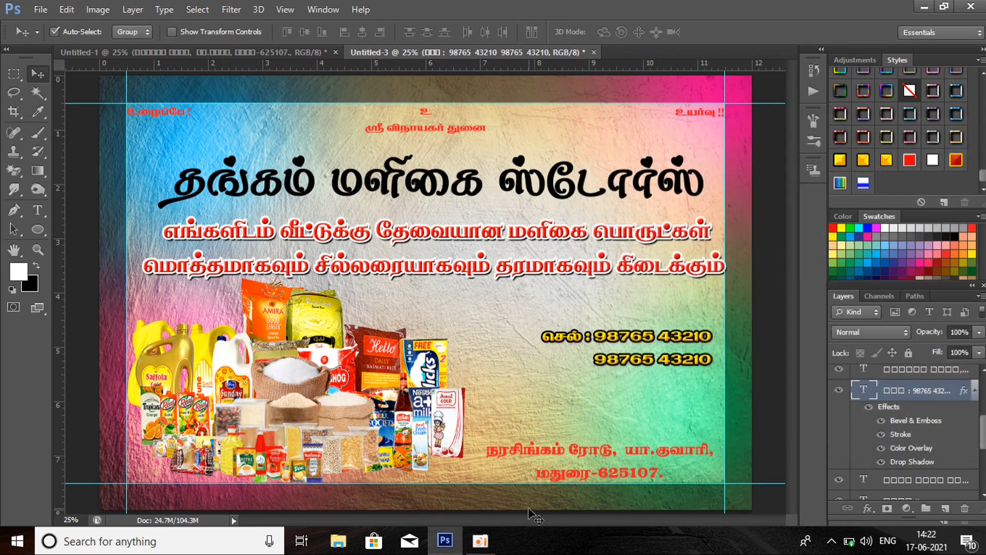
left_click(647, 452)
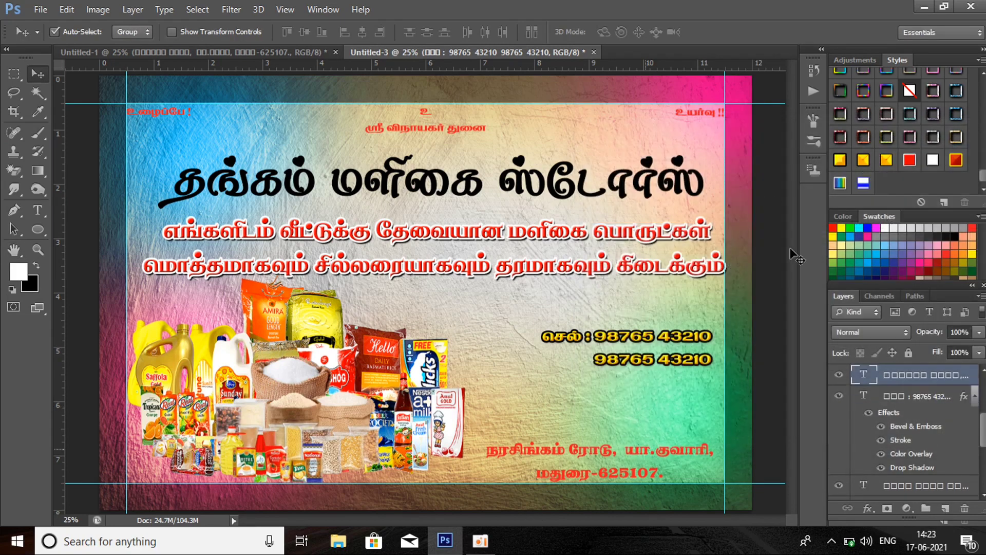
left_click(932, 159)
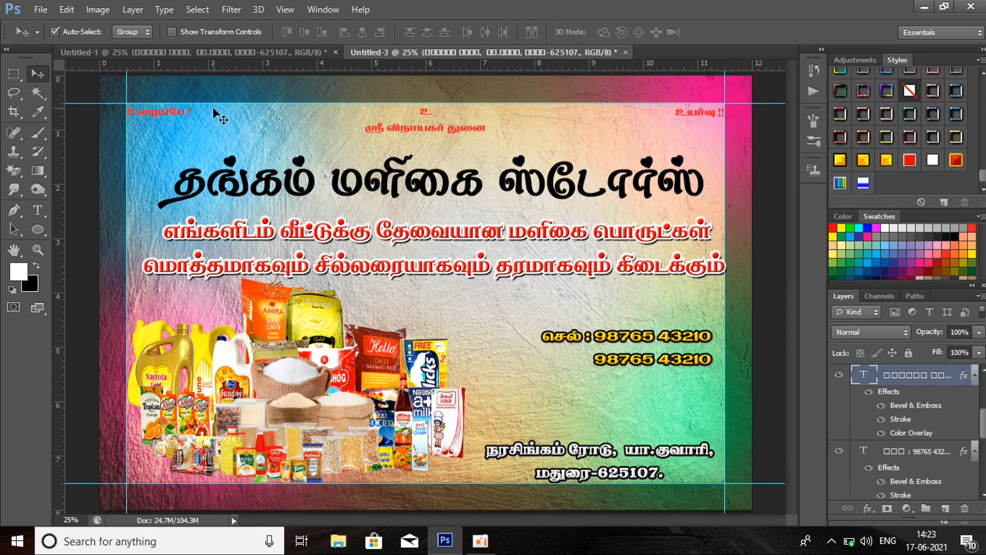
Step: Copy the layer style of text layer "1" in Untitled-1 and paste it onto the shop title in Untitled-3
left_click(312, 188)
left_click_drag(311, 188, 191, 492)
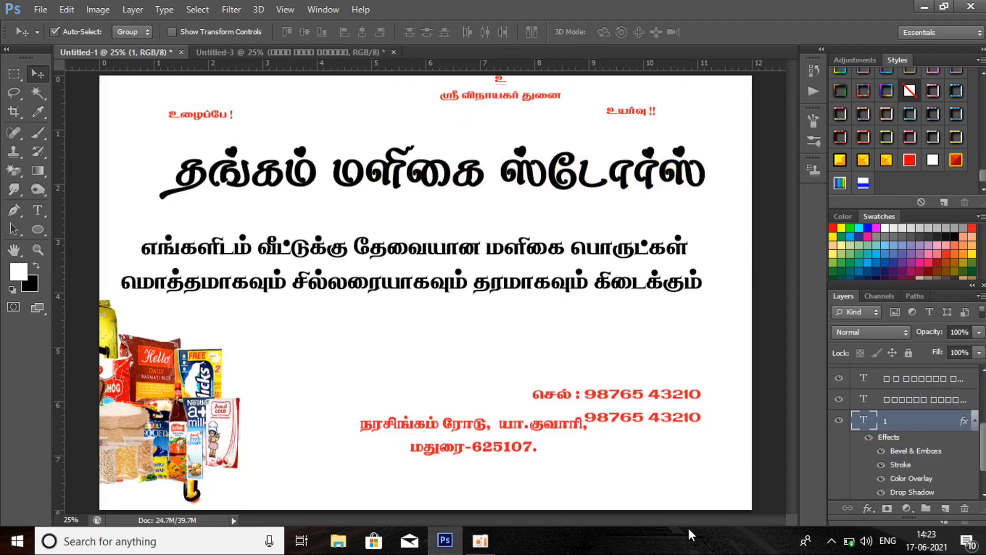
right_click(940, 426)
left_click(718, 399)
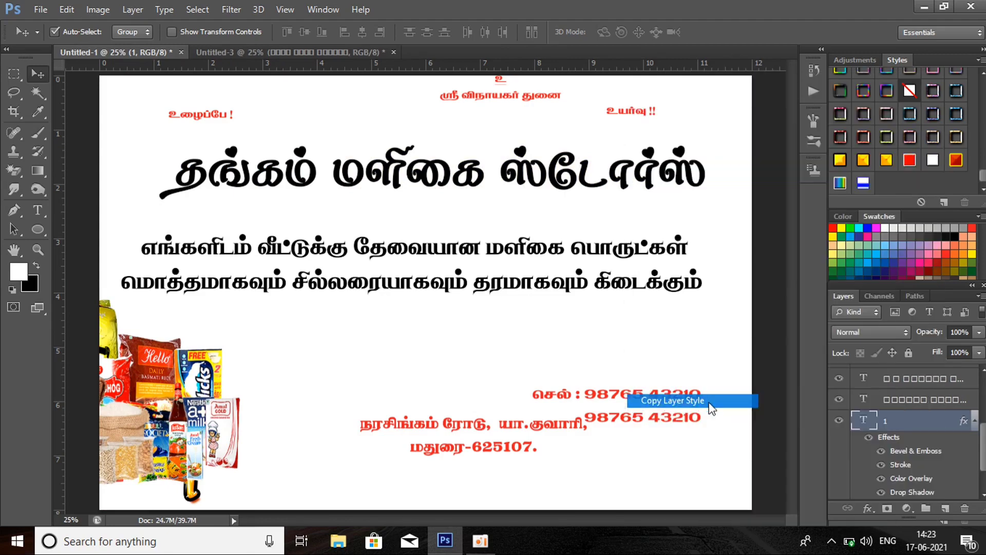
left_click(369, 52)
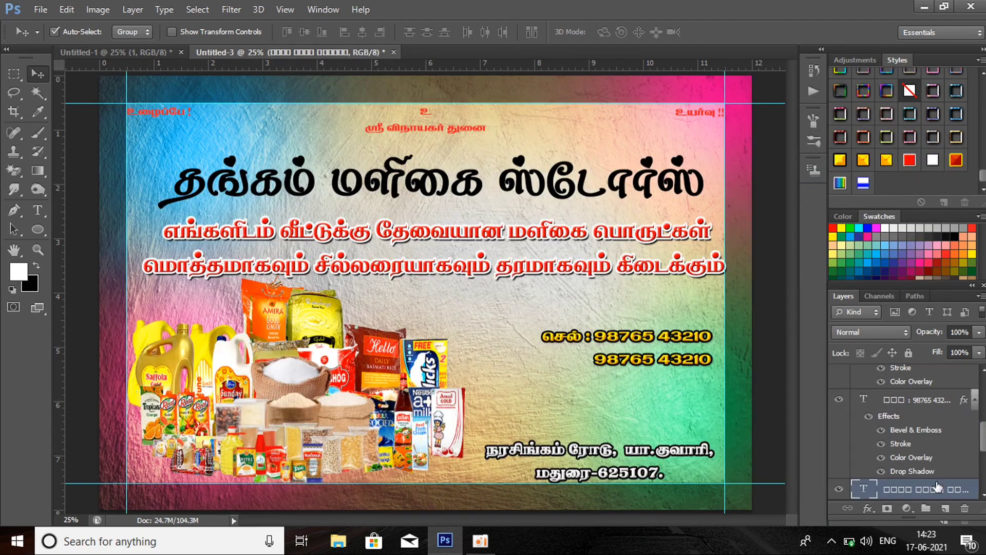
right_click(935, 488)
left_click(717, 372)
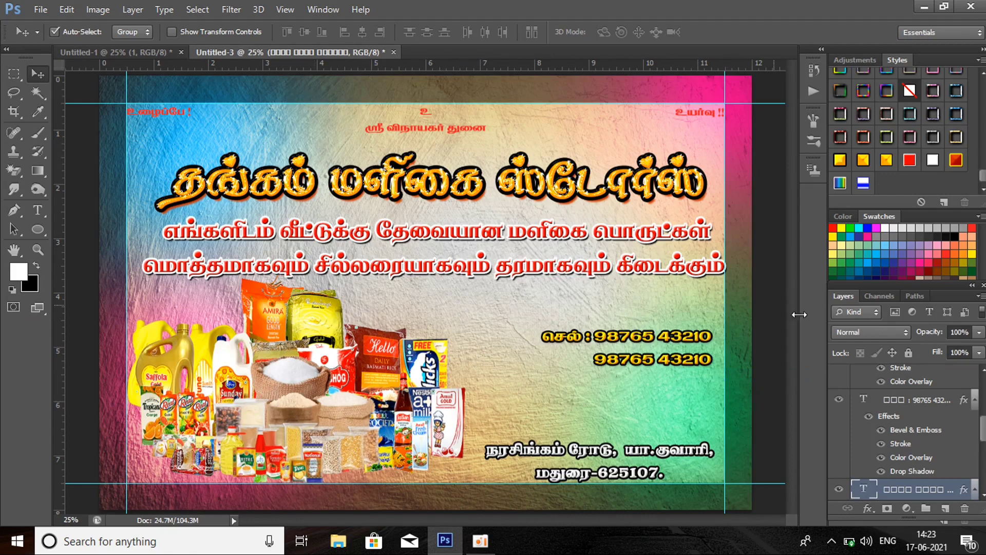
Step: Add a new top layer with a 10 px white inside stroke around the whole canvas, deselect, and apply the white style to it
left_click_drag(972, 408, 984, 362)
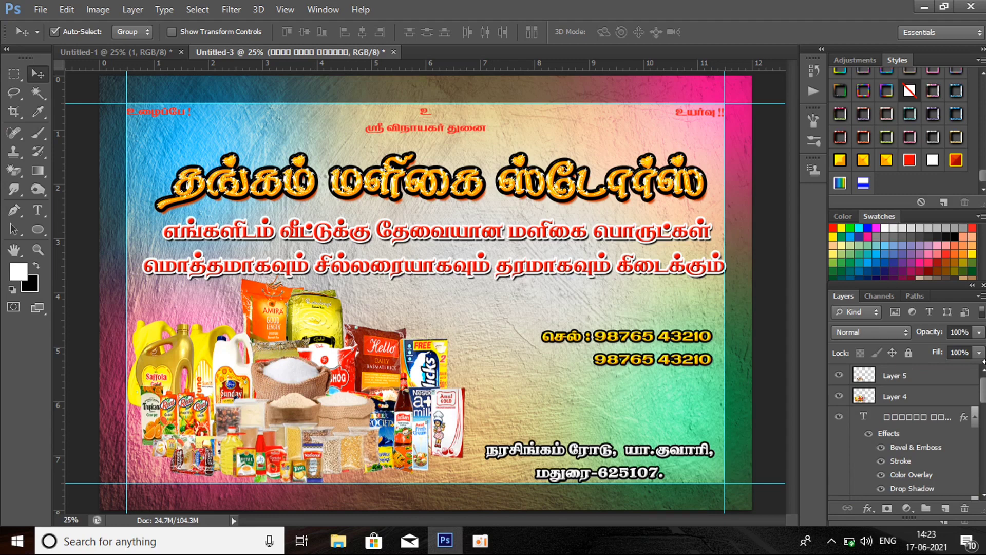
left_click(940, 372)
left_click(945, 509)
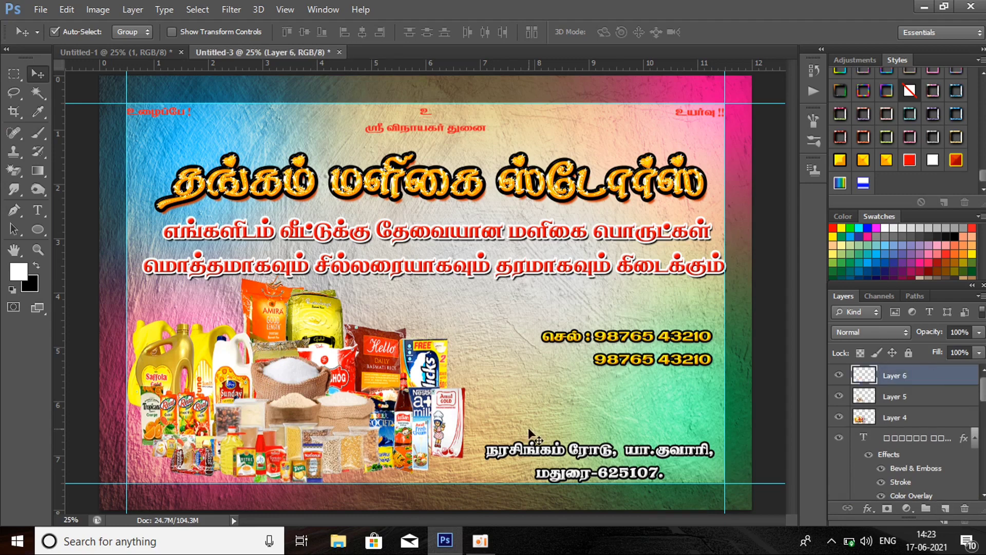
left_click(205, 8)
left_click(214, 30)
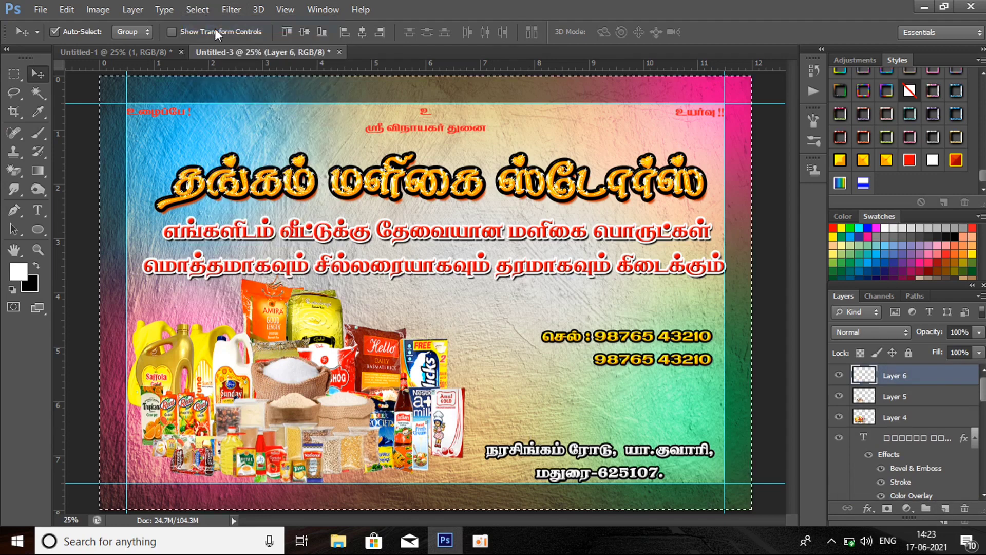
left_click(67, 9)
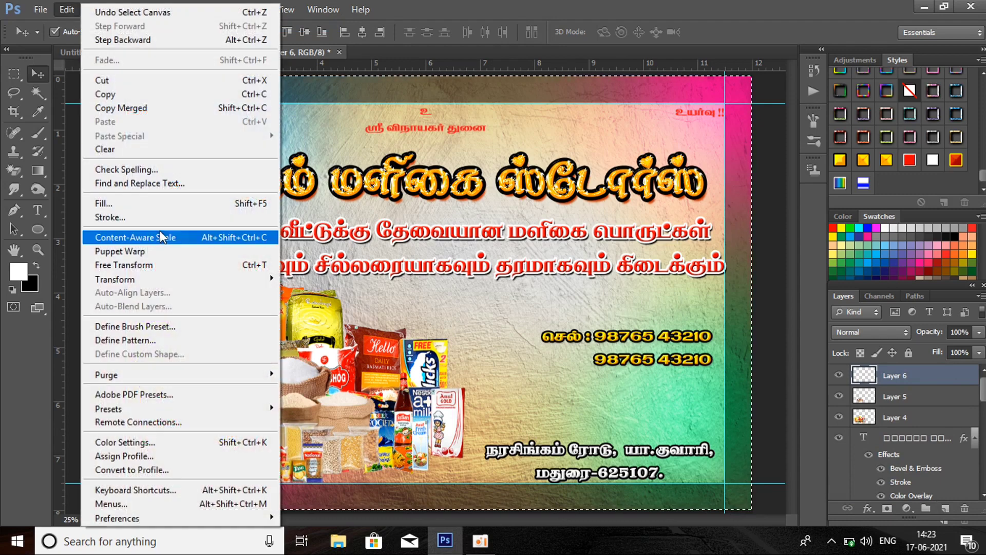
left_click(99, 147)
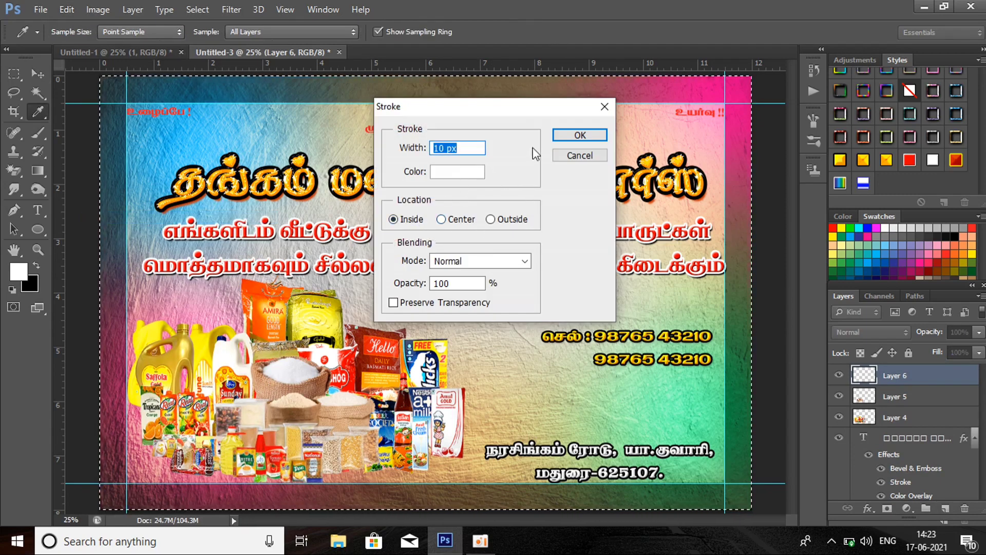
left_click(565, 137)
key("v")
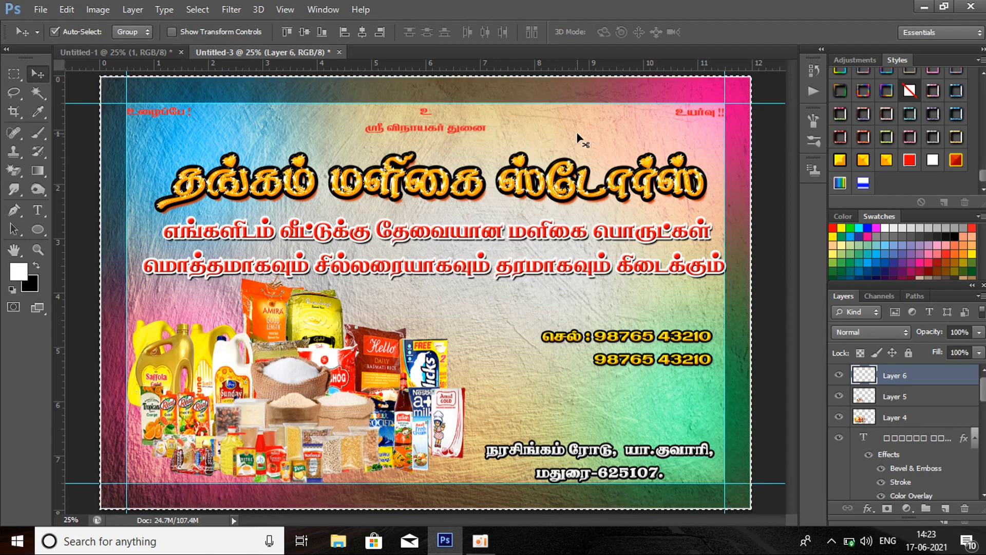
key("ctrl+d")
left_click(932, 160)
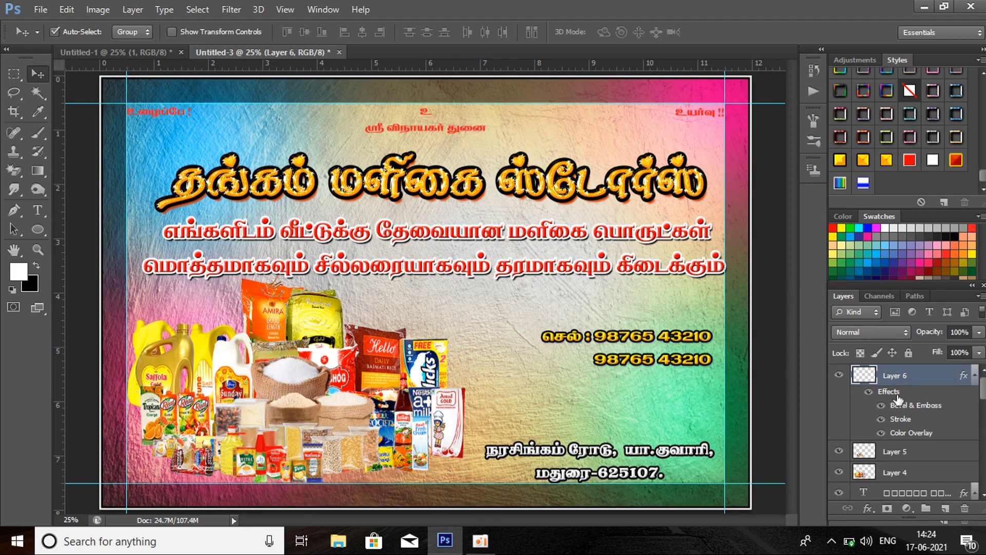
Step: Load Layer 2's border frame as a selection and invert it to select the inner rectangle along the guides
left_click(121, 231)
scroll(930, 474, "down", 3)
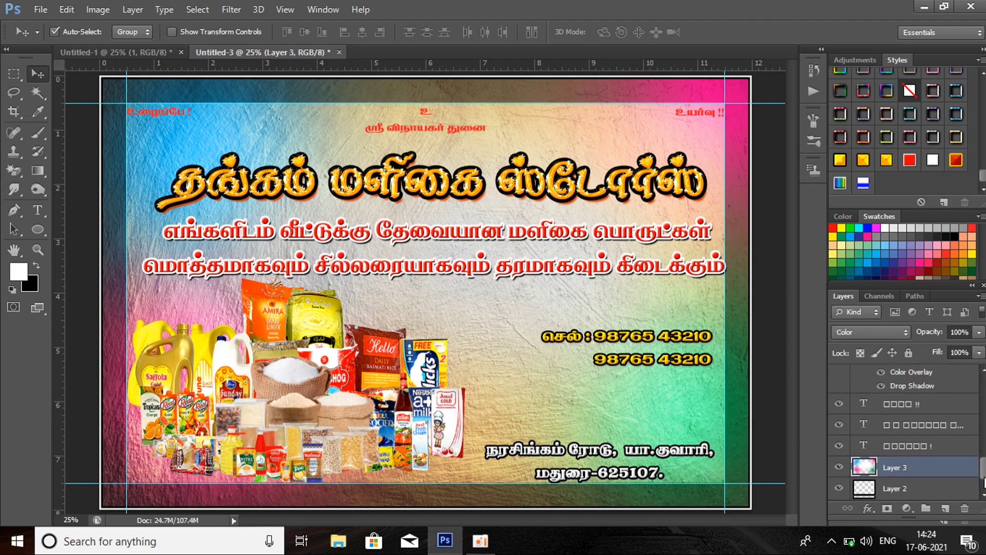
left_click(920, 457)
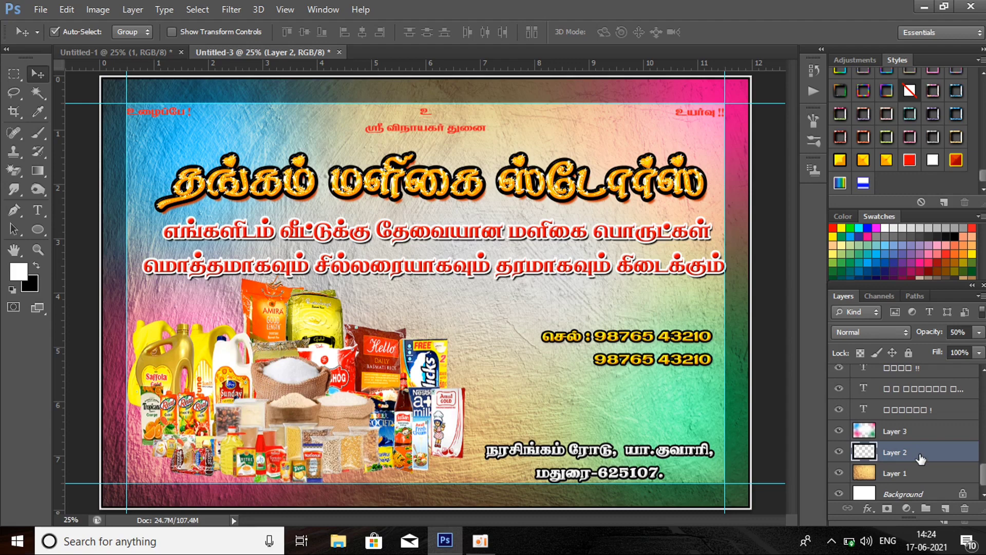
left_click(920, 459, "ctrl")
left_click(877, 451, "ctrl")
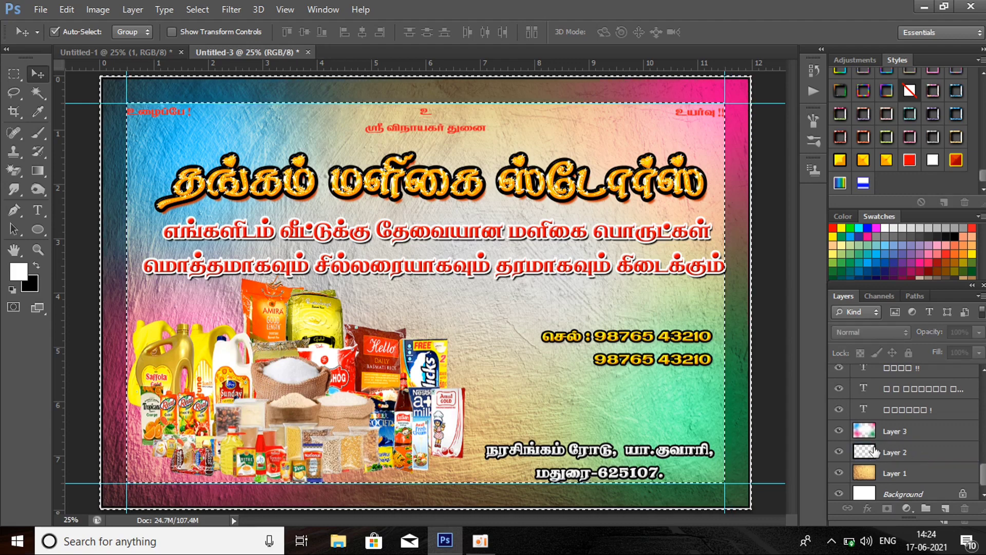
key("ctrl+shift+i")
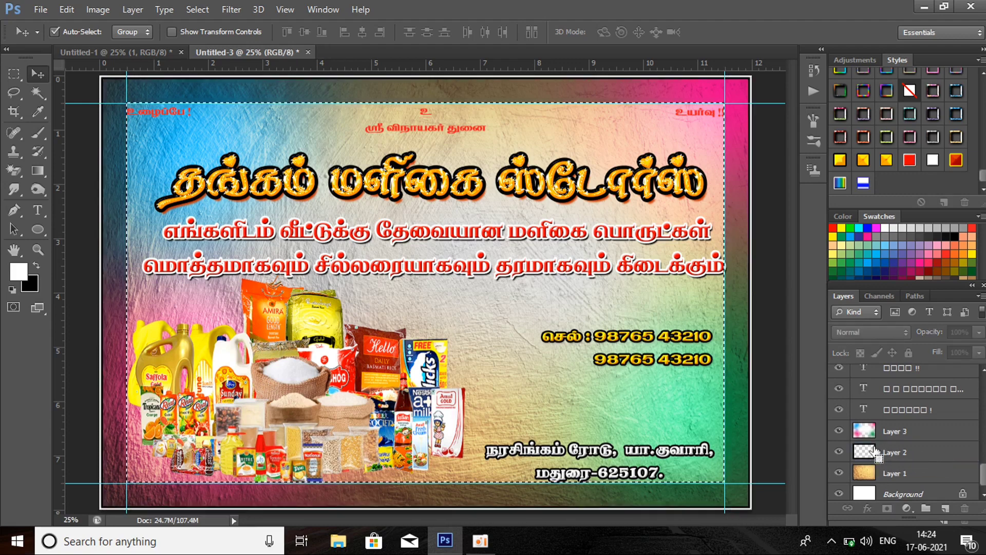
Step: Add a new empty layer above Layer 6 at the top of the layer stack
left_click(68, 12)
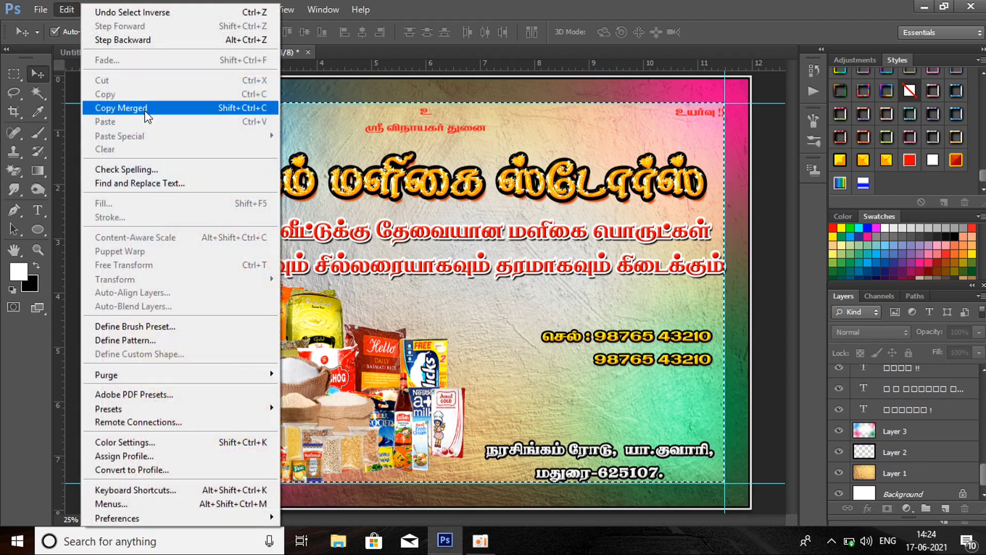
left_click(78, 5)
left_click(78, 7)
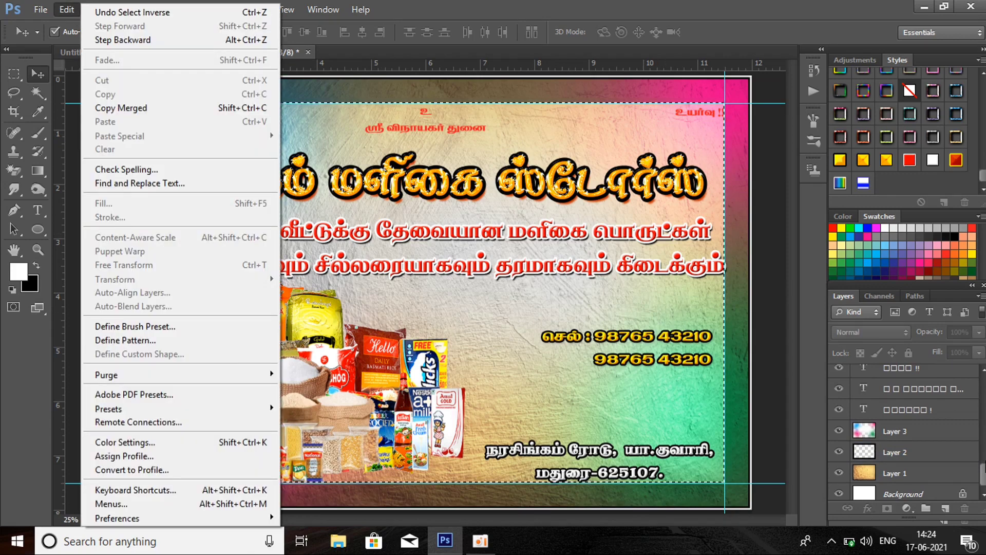
left_click_drag(983, 470, 982, 383)
left_click(954, 376)
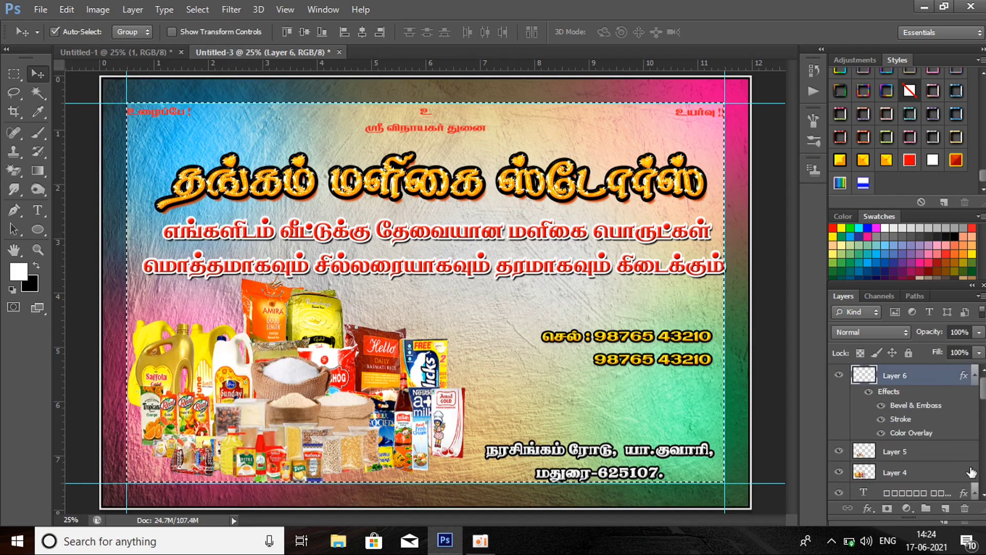
left_click(945, 508)
Step: Stroke the inner rectangle selection on the new layer with 10 px black, outside, Normal mode, and hide the guides and selection outline
left_click(67, 9)
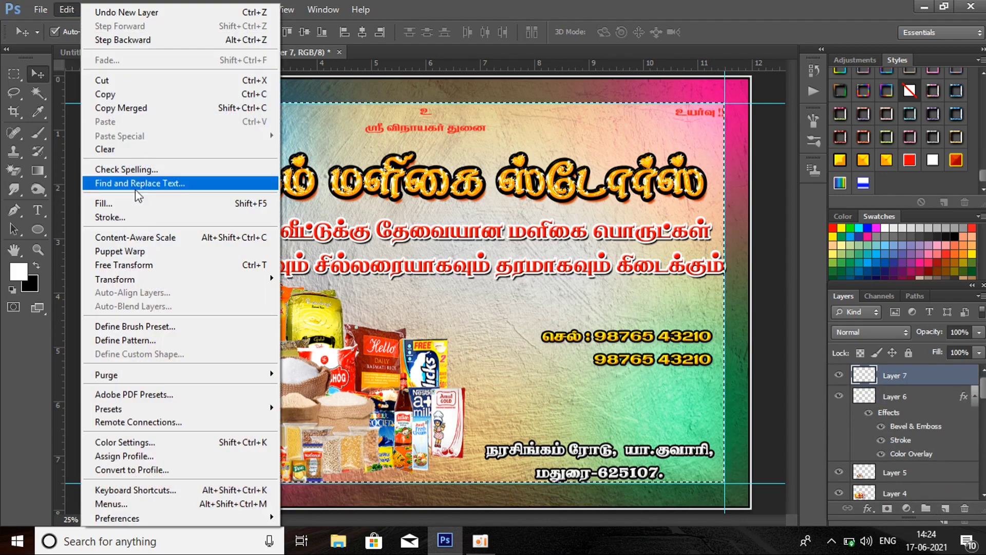
left_click(131, 214)
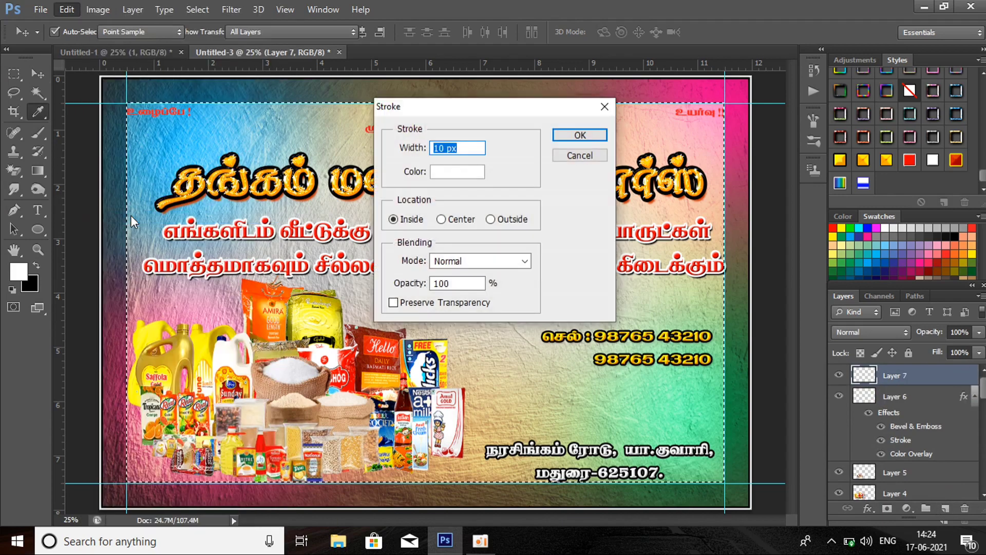
left_click(491, 219)
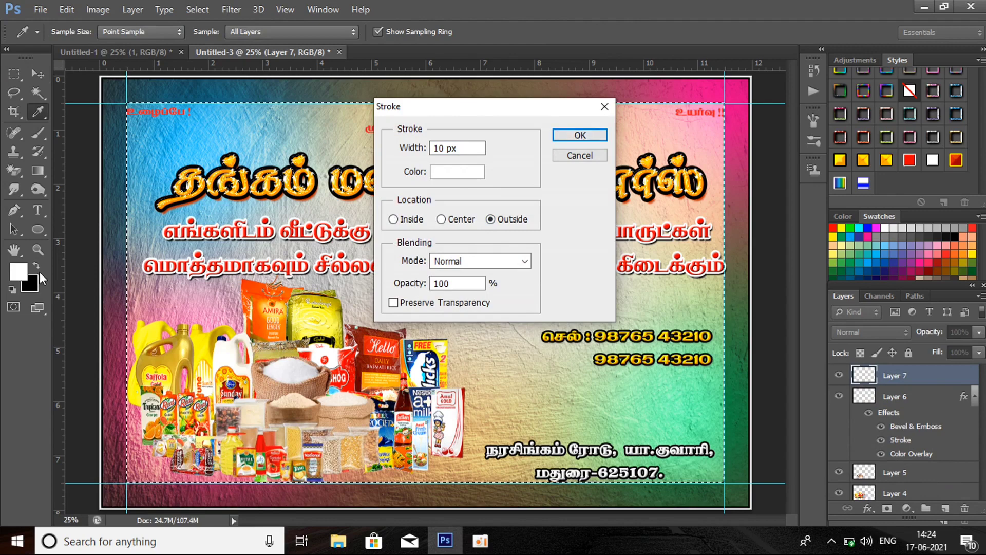
left_click(523, 261)
left_click(522, 266)
left_click(524, 260)
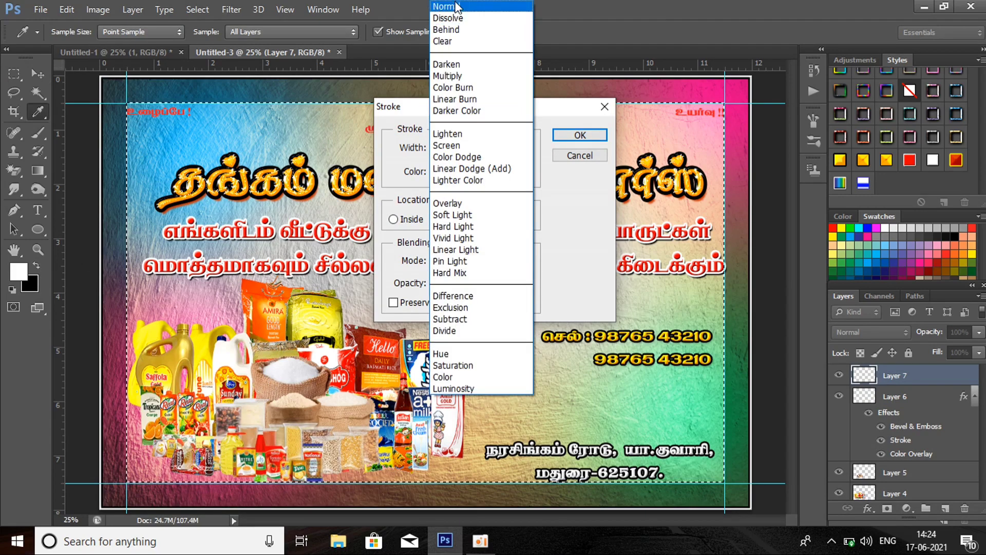
left_click(456, 9)
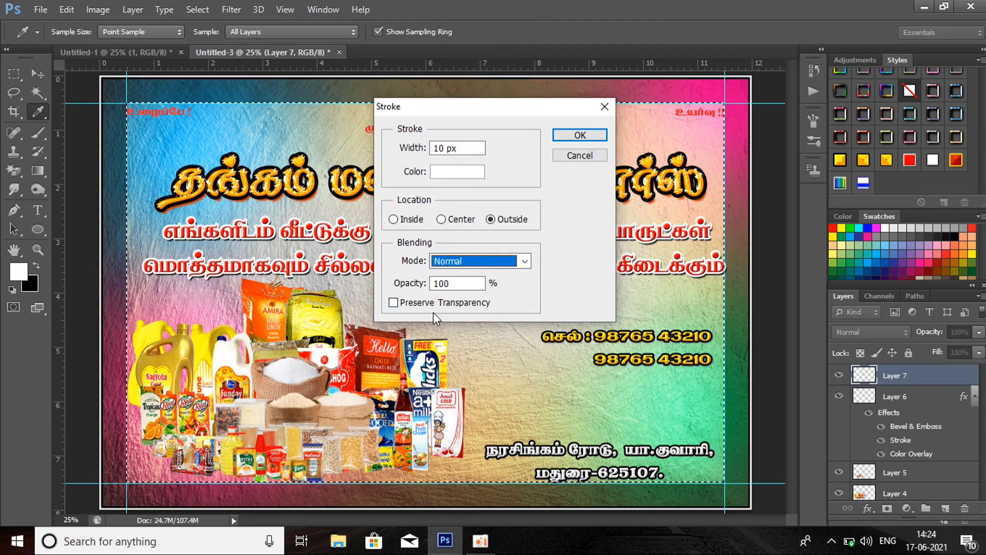
left_click(448, 178)
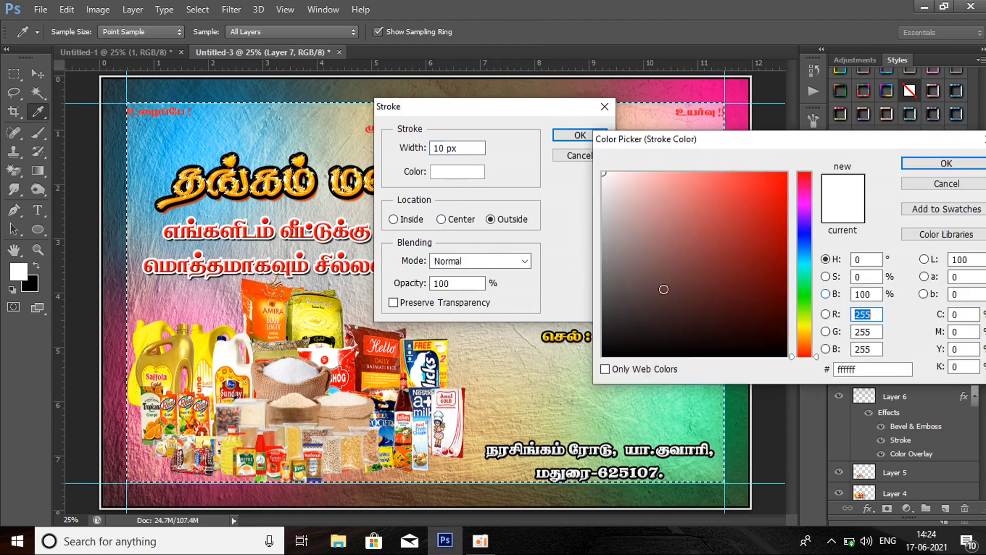
left_click(551, 442)
key("Return")
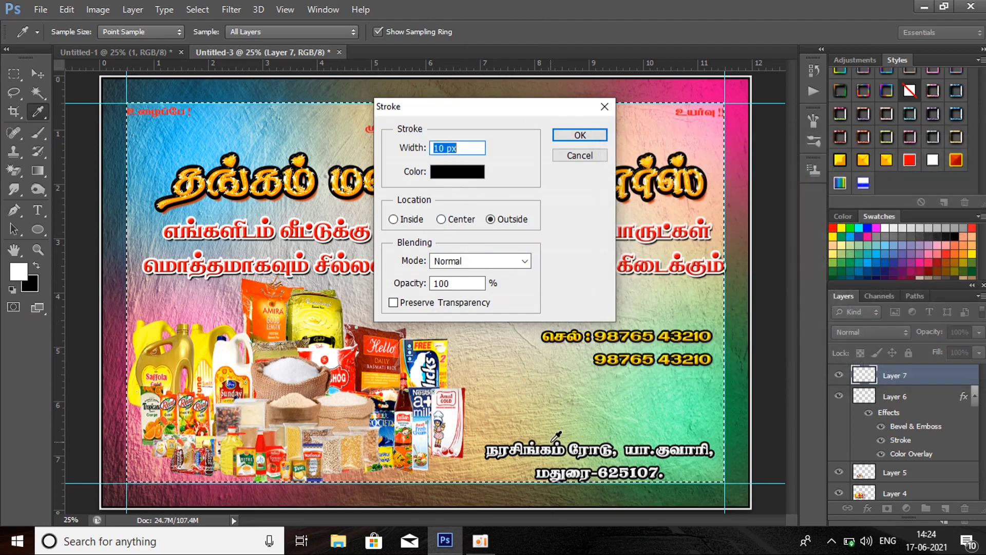
left_click(578, 135)
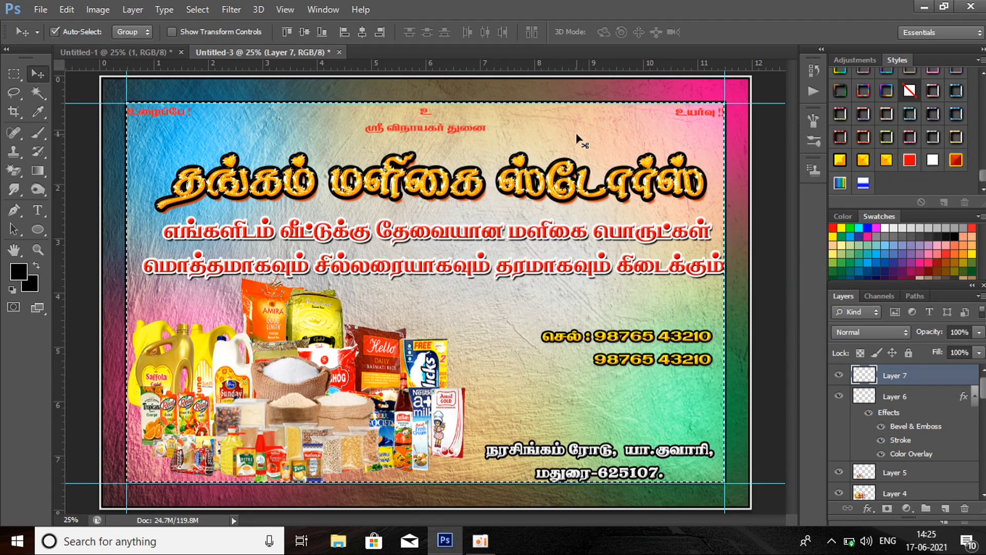
key("ctrl+h")
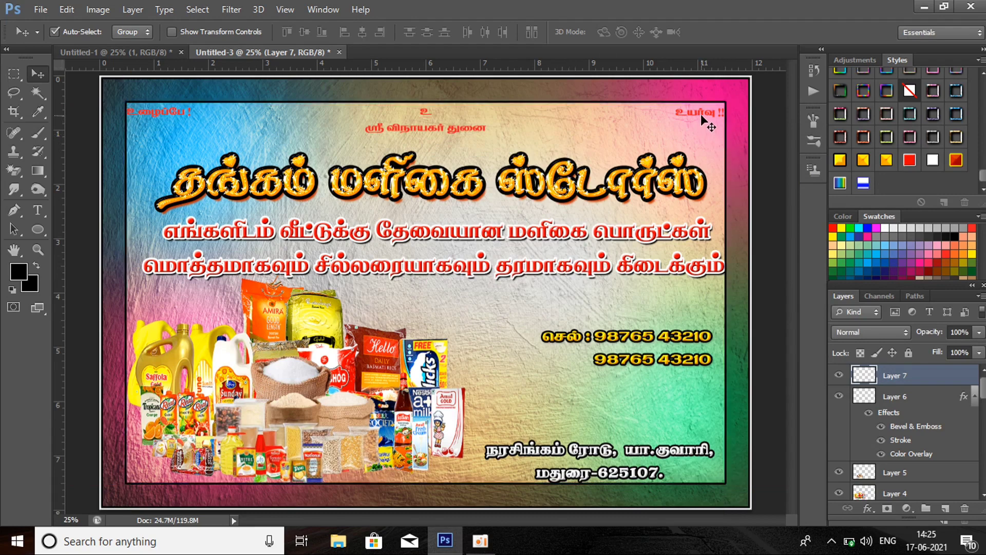
Step: Shift the two top corner texts slightly inward and the address text slightly up, away from the black frame
left_click_drag(704, 120, 700, 119)
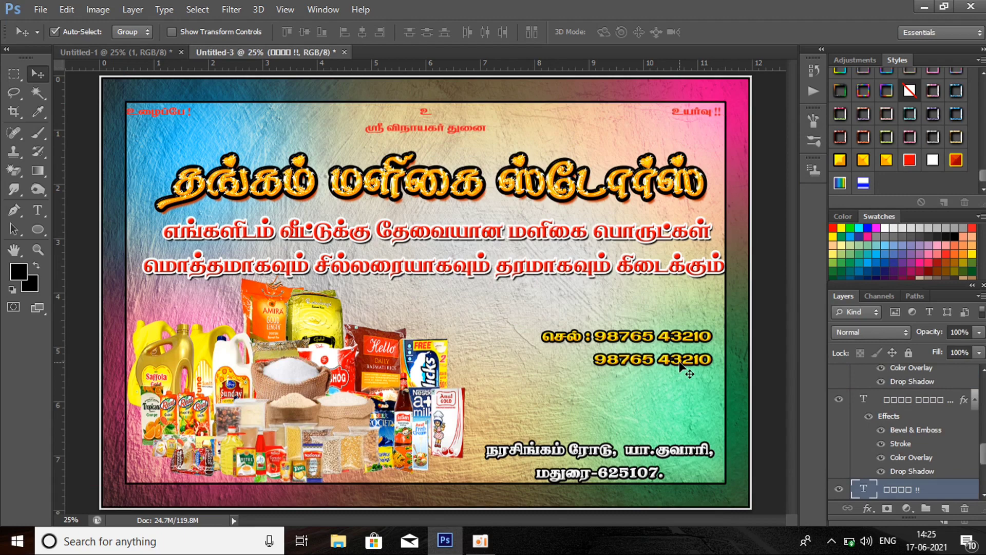
left_click(148, 116)
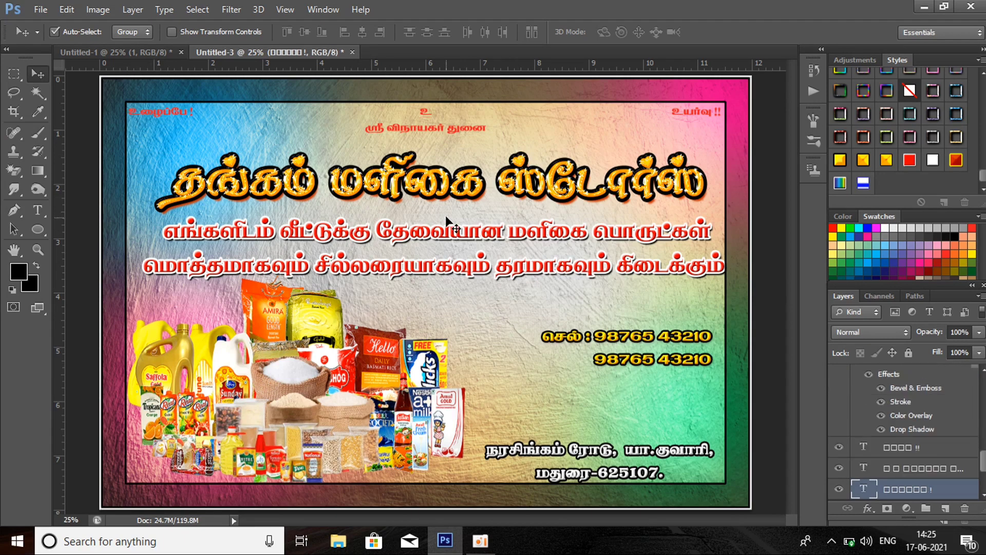
left_click_drag(597, 452, 597, 450)
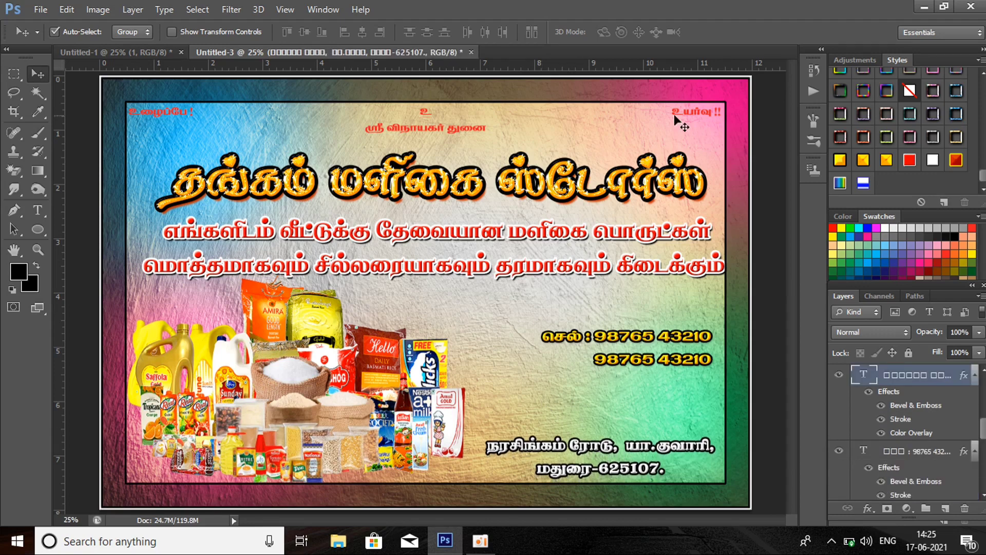
Step: Run the recorded logo action and move the inserted JEYAM logo to the banner's lower-left corner
left_click(811, 91)
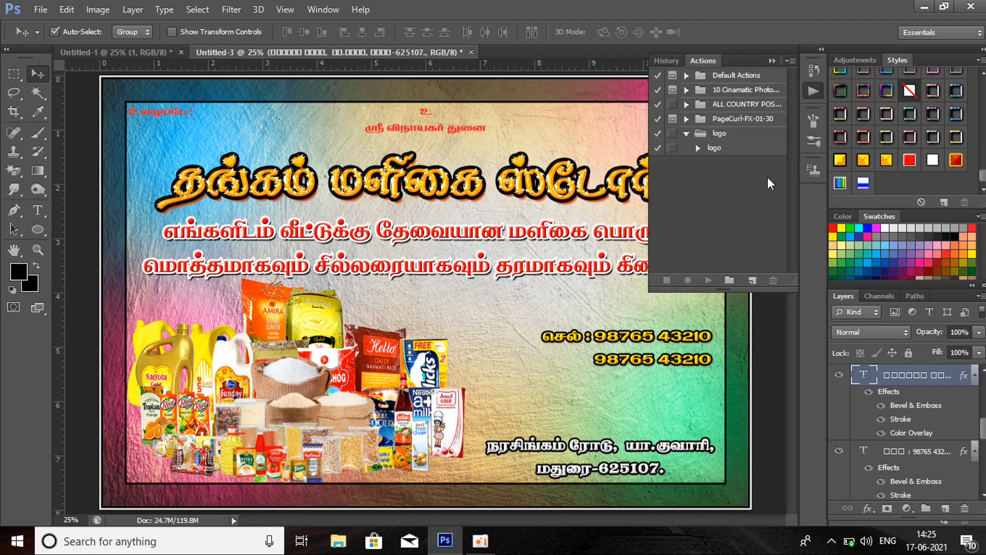
left_click(723, 150)
left_click(710, 280)
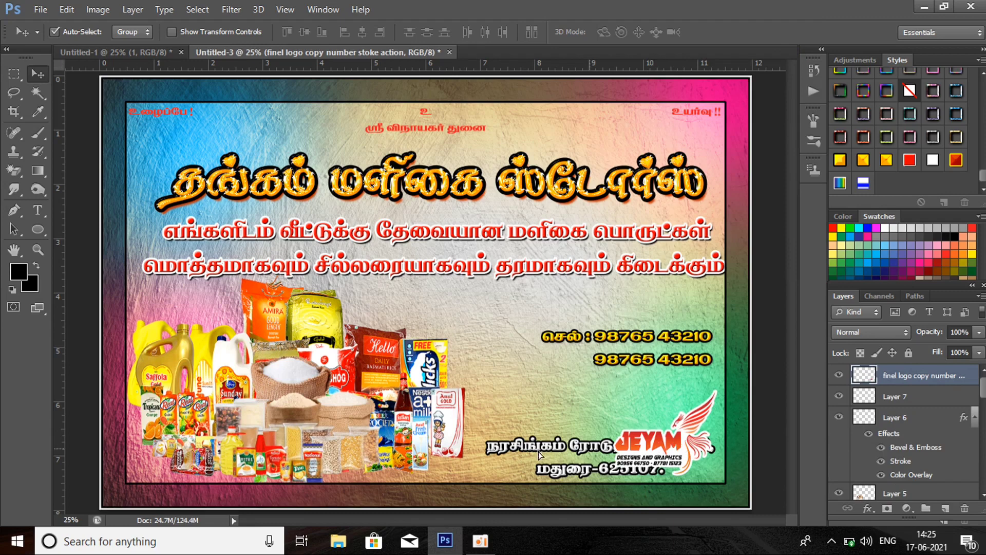
left_click_drag(539, 455, 175, 483)
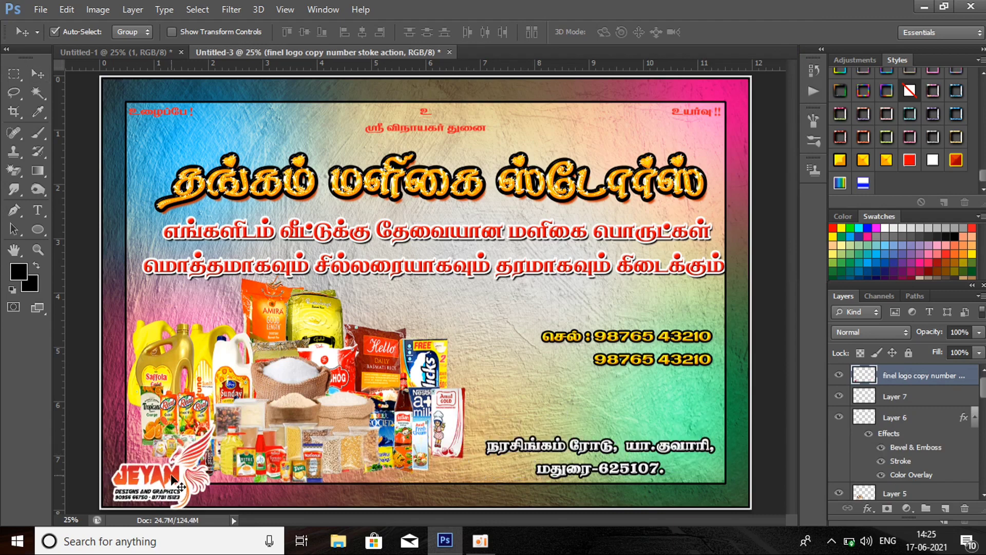
Step: Scale the JEYAM logo down to about 54% and position it over the frame's lower-left corner
key("ctrl+t")
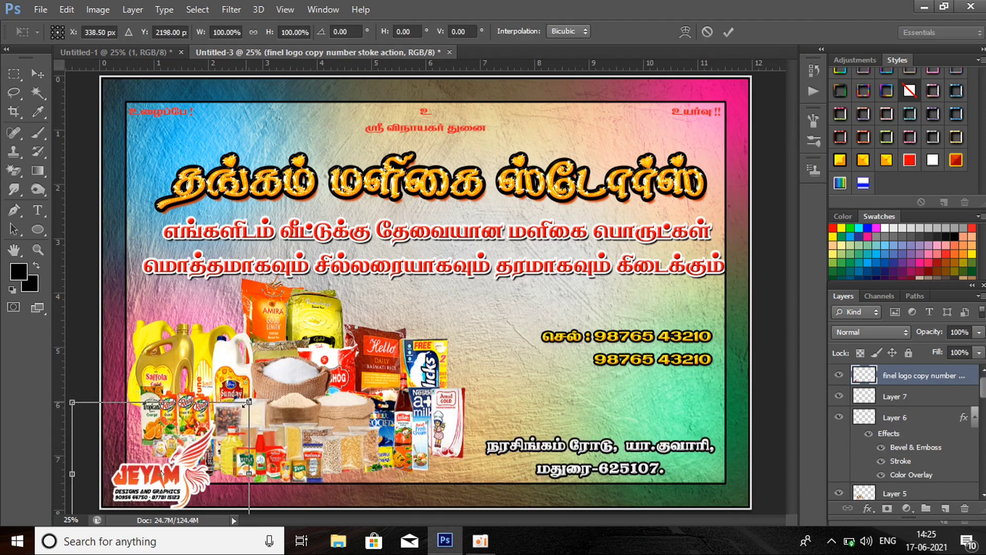
left_click_drag(247, 402, 205, 434)
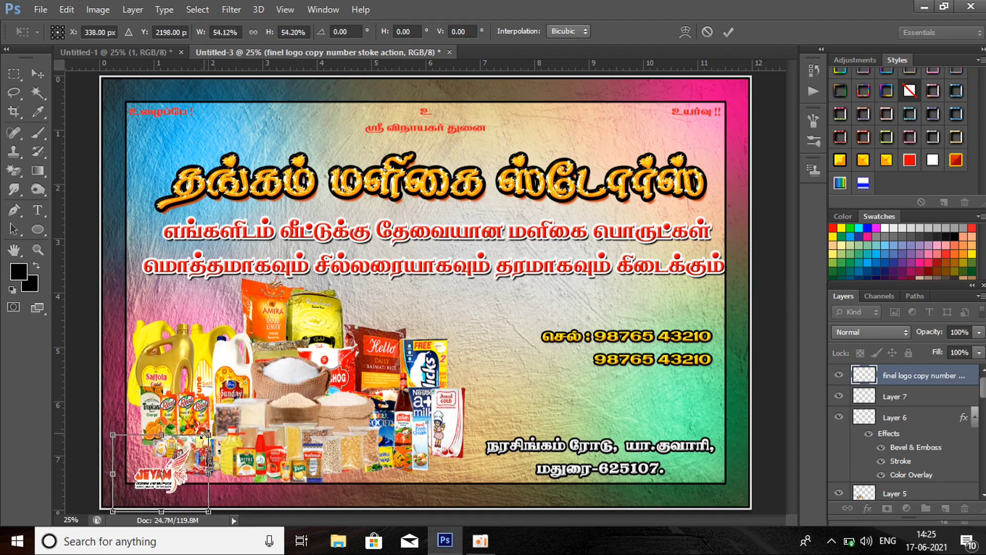
left_click_drag(171, 485, 152, 493)
left_click_drag(148, 491, 146, 478)
key("Return")
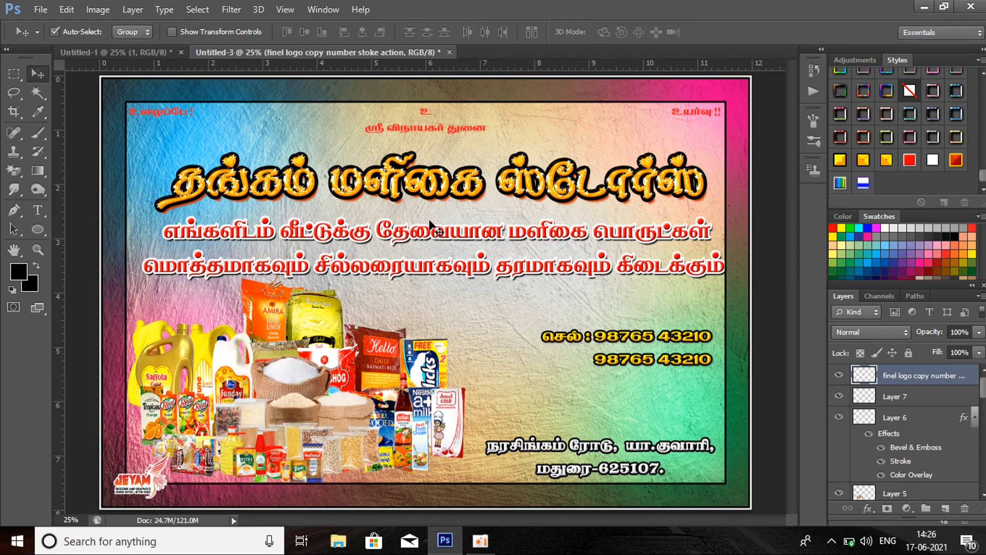
Step: Open the file "Vinayagar and murugar lakshmi" from the vinayagar folder, accepting the missing fonts
key("ctrl+o")
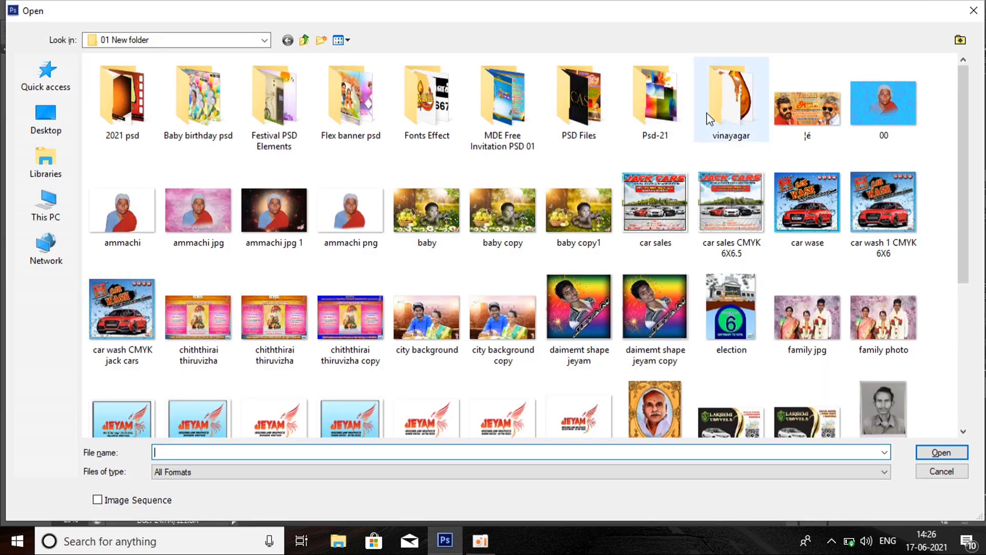
double_click(709, 118)
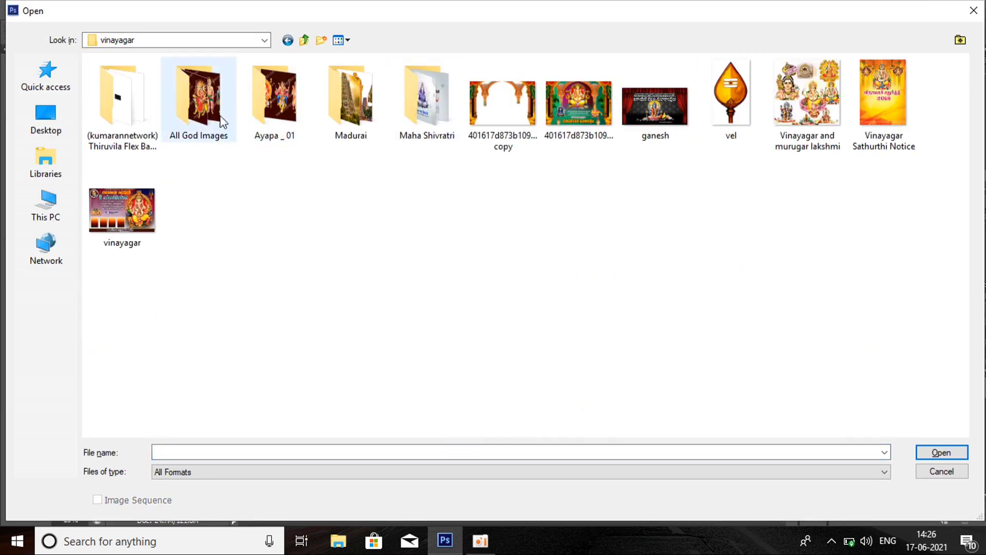
double_click(221, 121)
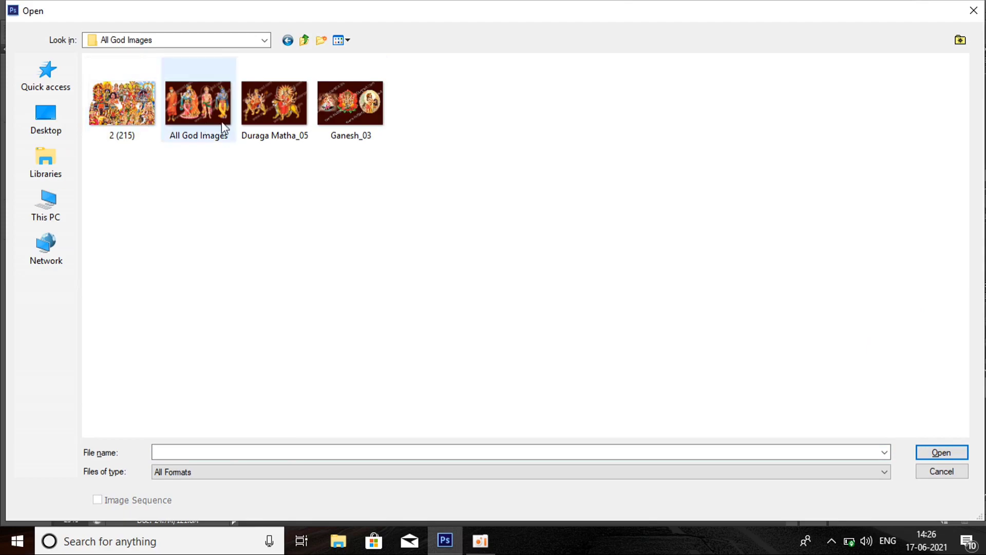
key("BackSpace")
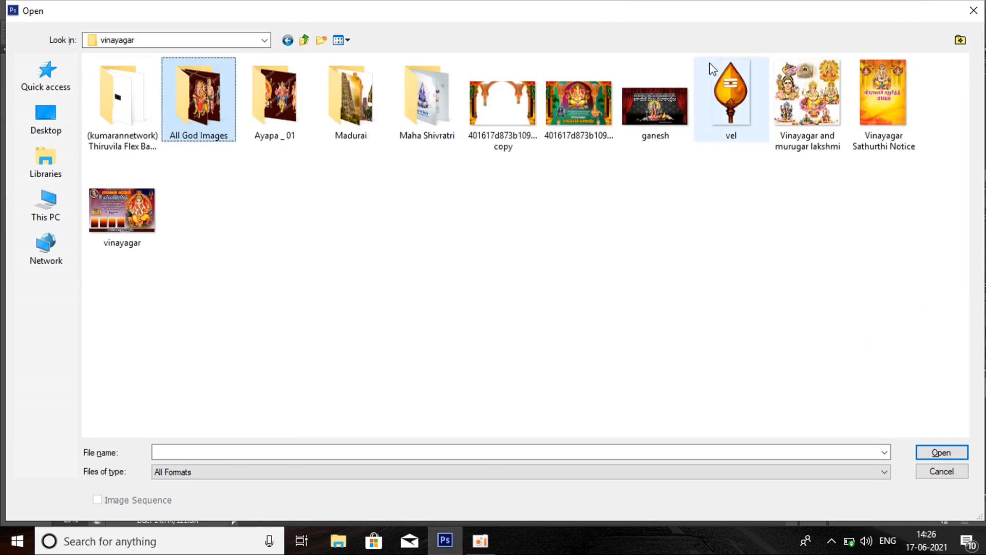
left_click(778, 91)
double_click(779, 91)
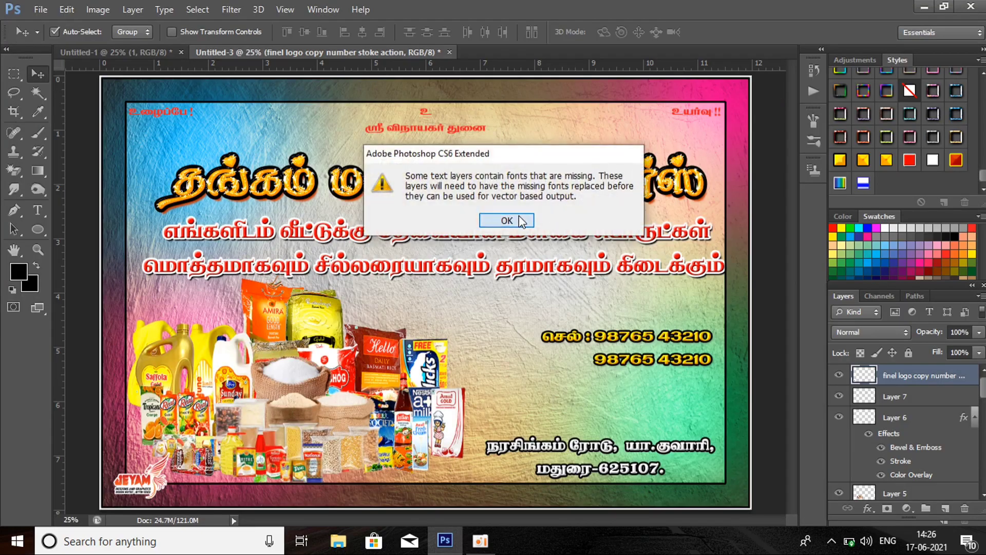
left_click(518, 221)
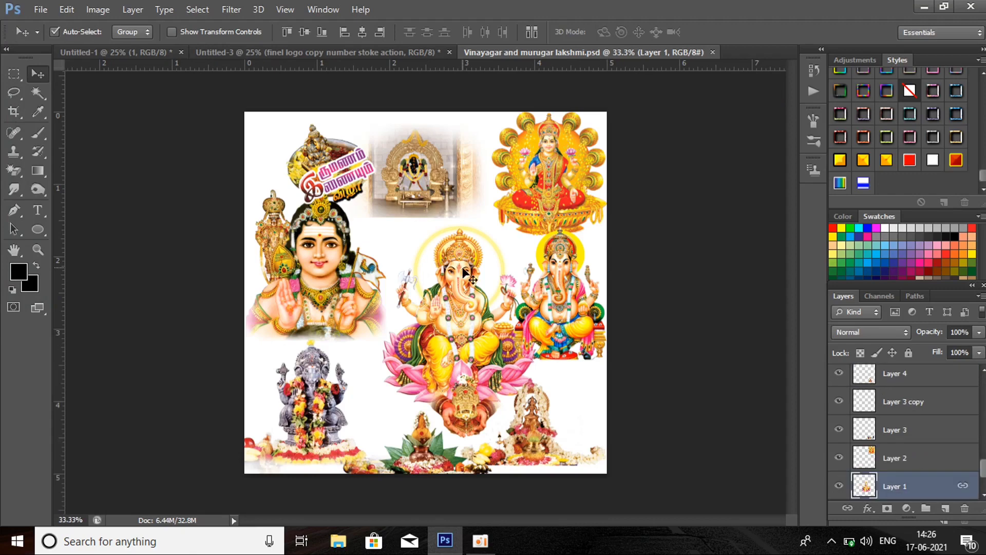
Step: Copy the Murugan image into Untitled-3 near the shop title's right end and move its layer directly above Layer 3
left_click_drag(434, 297, 616, 164)
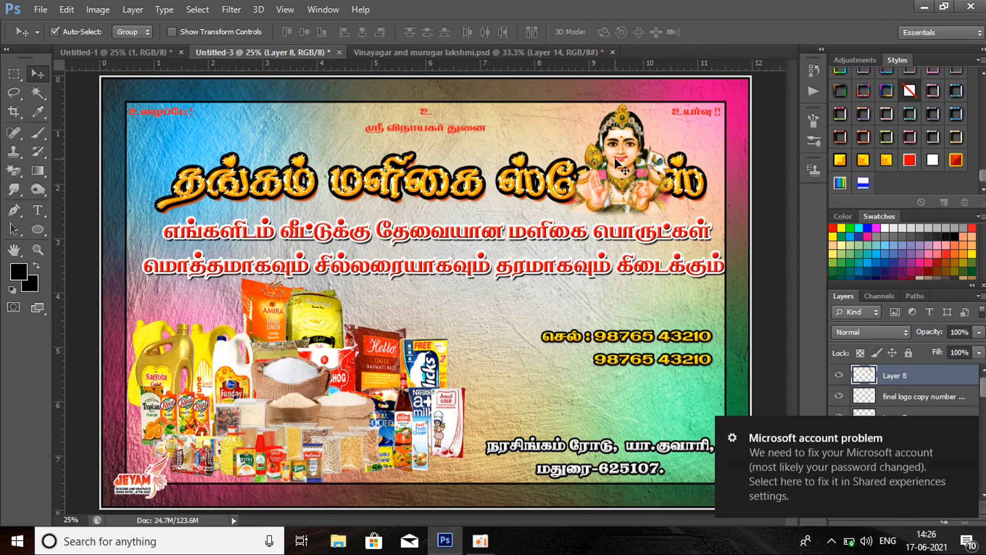
key("ctrl+shift+[")
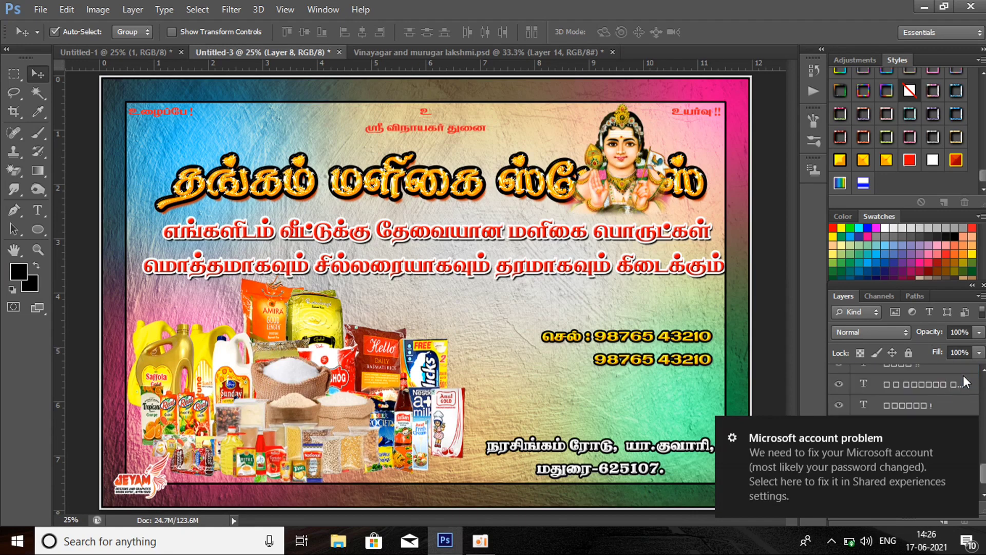
key("ctrl+]")
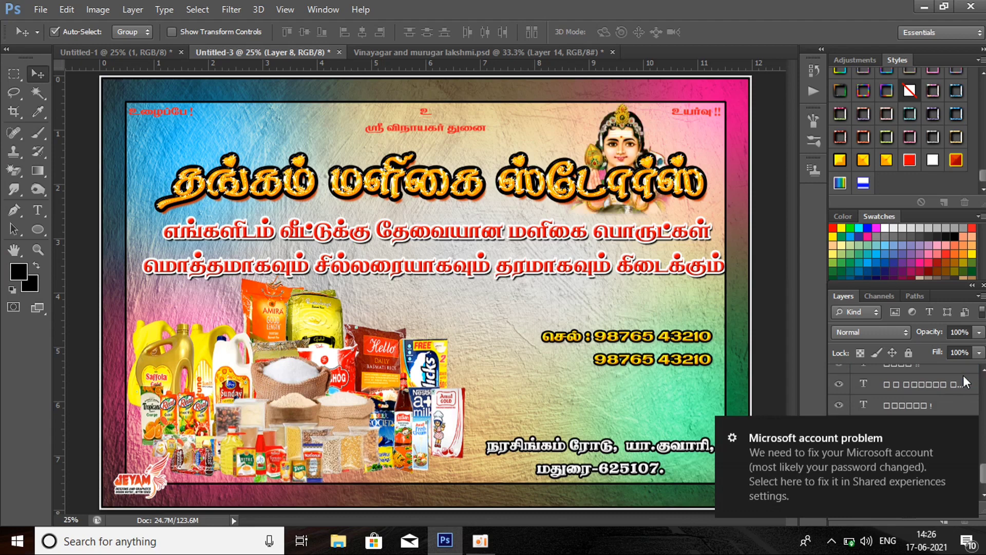
left_click(969, 429)
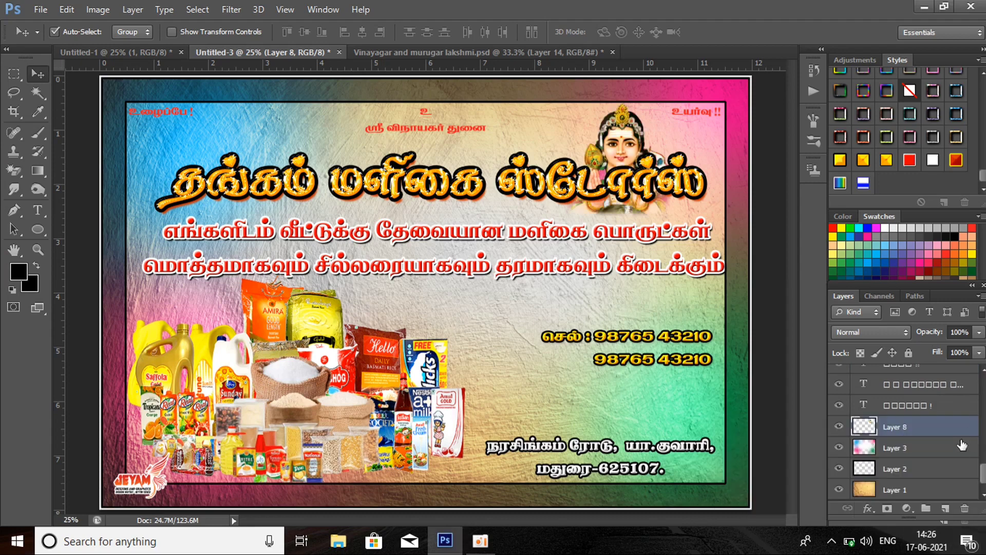
left_click(840, 427)
left_click(839, 426)
Step: Shrink the Murugan image proportionally to about two-thirds of its size
key("ctrl+t")
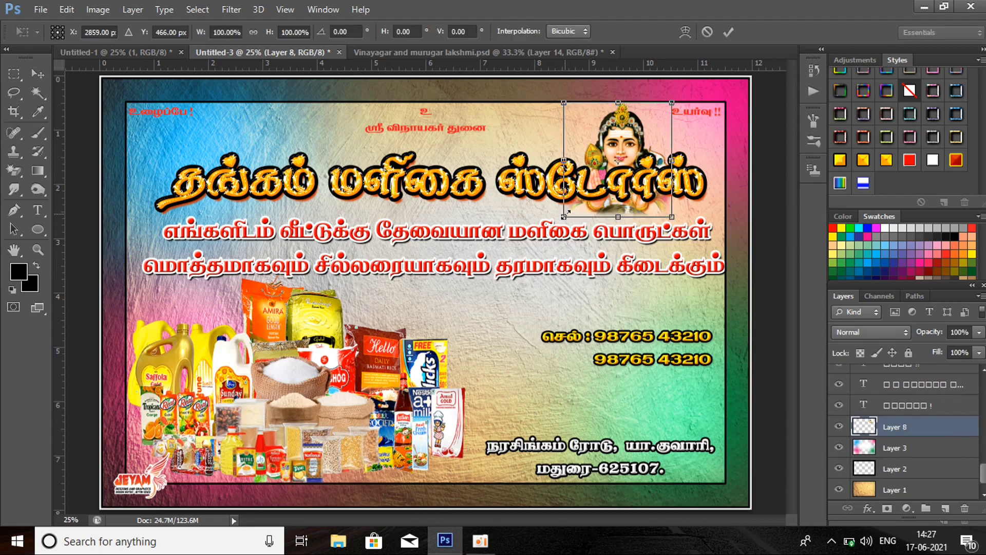
left_click_drag(575, 205, 615, 162)
key("Return")
Step: Move the Murugan image up to the inner frame's upper edge and rightward, to about X 2927 px, Y 358 px
key("ctrl+t")
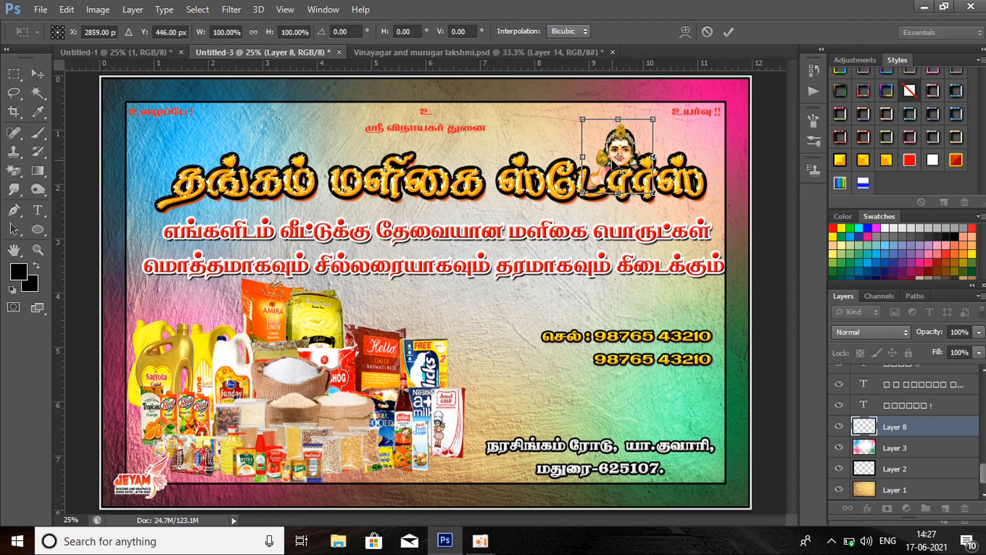
key("Up")
key("Up")
key("Up")
key("Up")
key("Up")
key("Up")
key("Up")
key("Up")
key("Up")
key("Up")
key("Up")
key("Up")
key("Up")
key("Up")
key("Up")
key("Up")
key("Up")
key("Up")
key("Up")
key("Up")
key("Right")
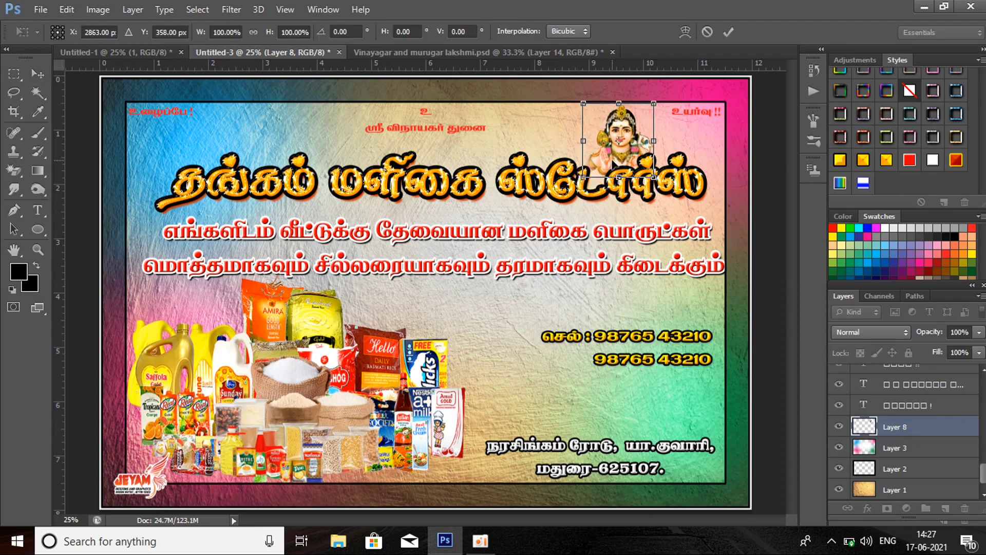
key("Right")
key("Right")
key("Right")
key("Right")
key("Right")
key("Right")
key("Right")
key("Right")
key("Right")
key("Right")
key("Right")
key("Right")
key("Right")
key("Right")
key("Right")
key("Right")
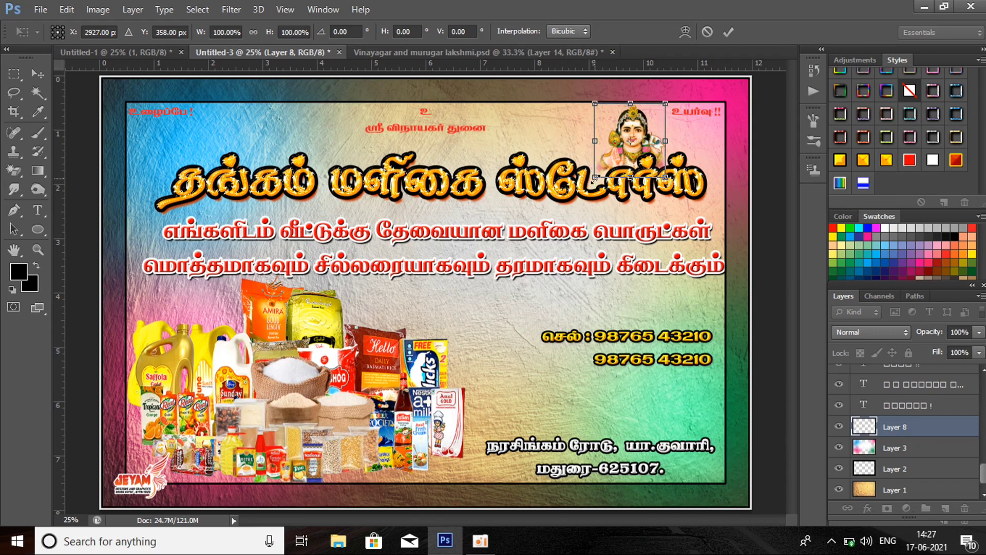
Step: Shrink the Murugan image proportionally to roughly half size and move it up and slightly right, just under the inner frame's upper edge
left_click_drag(594, 177, 610, 162)
key("Return")
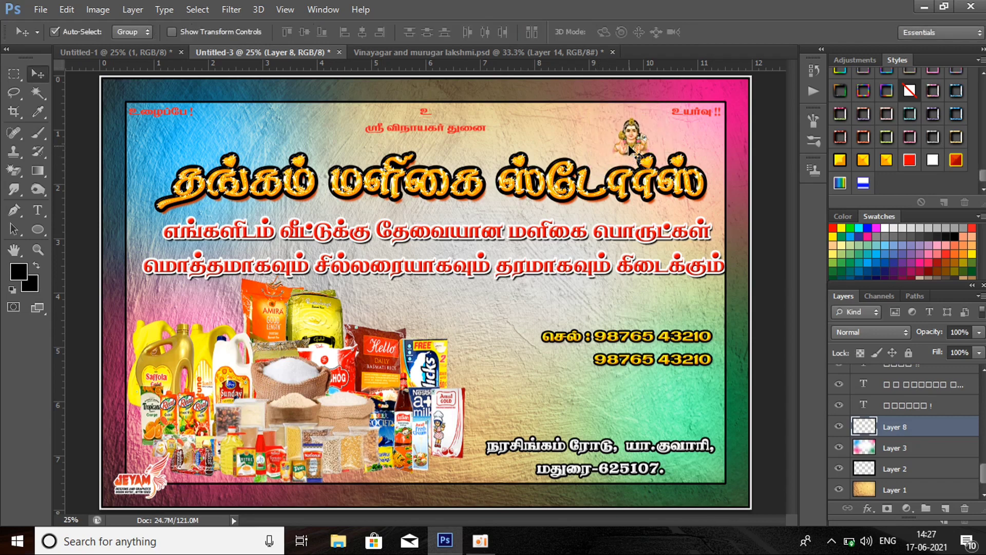
key("shift+Up")
key("shift+Up")
key("shift+Up")
key("shift+Up")
key("shift+Up")
key("shift+Up")
key("shift+Up")
key("shift+Up")
key("shift+Up")
key("shift+Up")
key("shift+Right")
key("shift+Right")
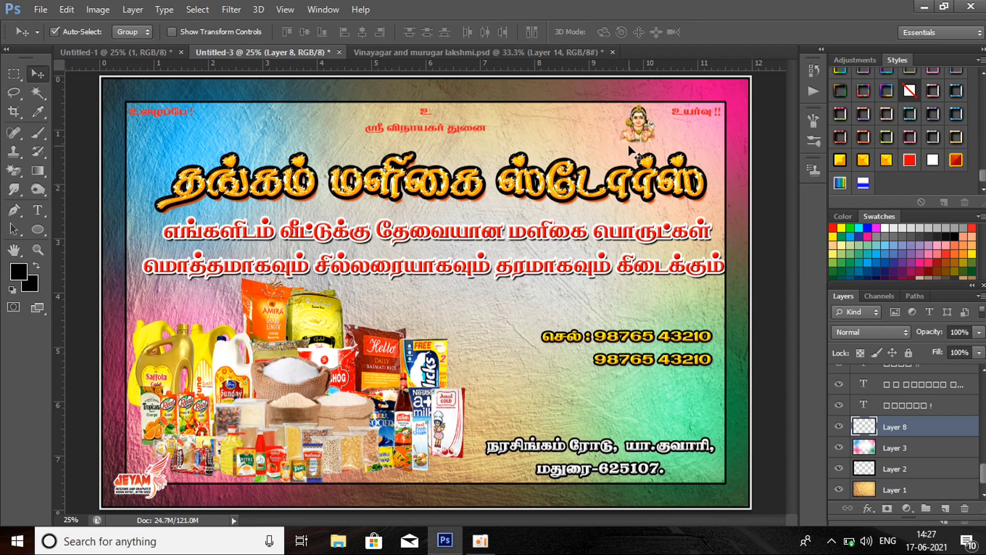
Step: Enlarge the Murugan image slightly, growing it down and leftward toward the shop title
key("ctrl+t")
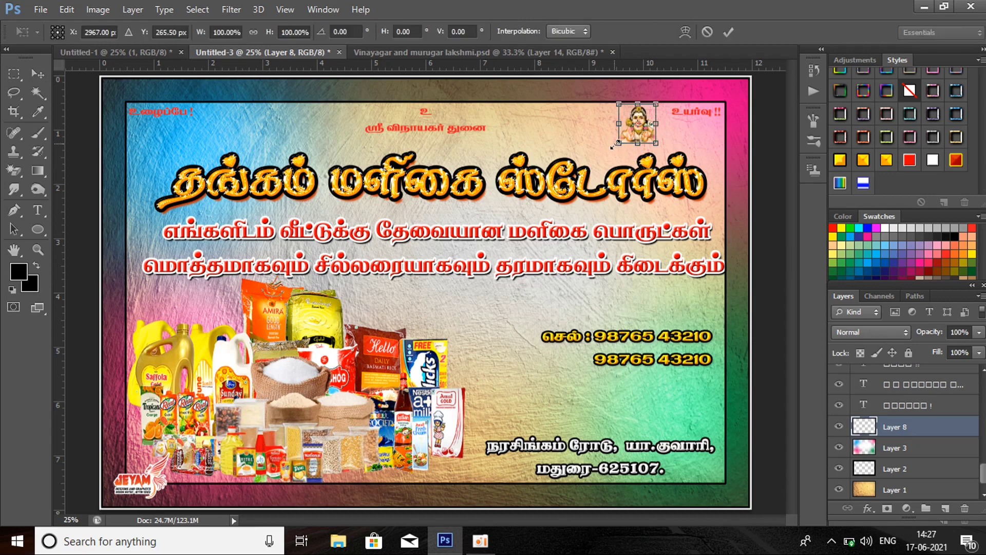
left_click_drag(618, 145, 610, 150)
key("Return")
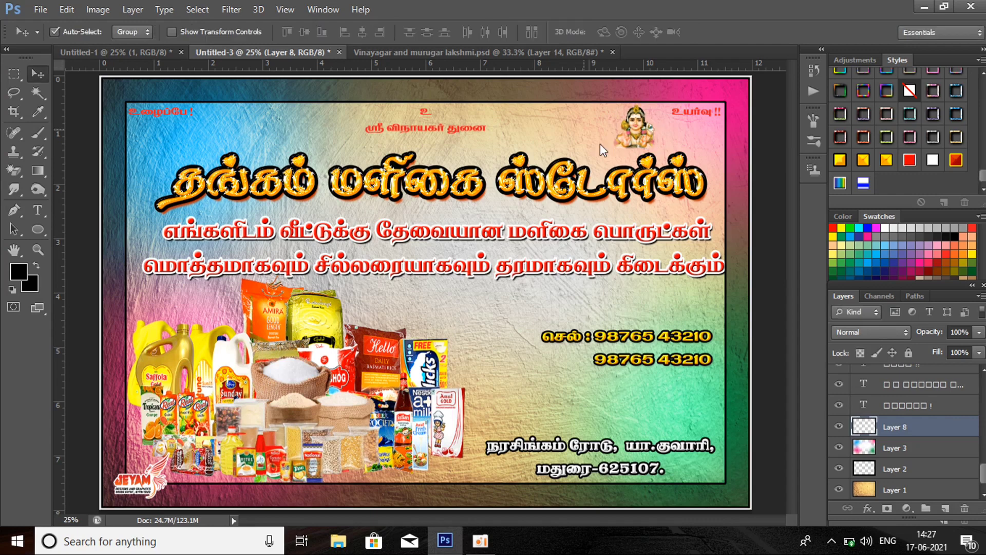
Step: Copy the Vinayagar image seated on the pink lotus from the deity file into Untitled-3, over the shop title
left_click(411, 52)
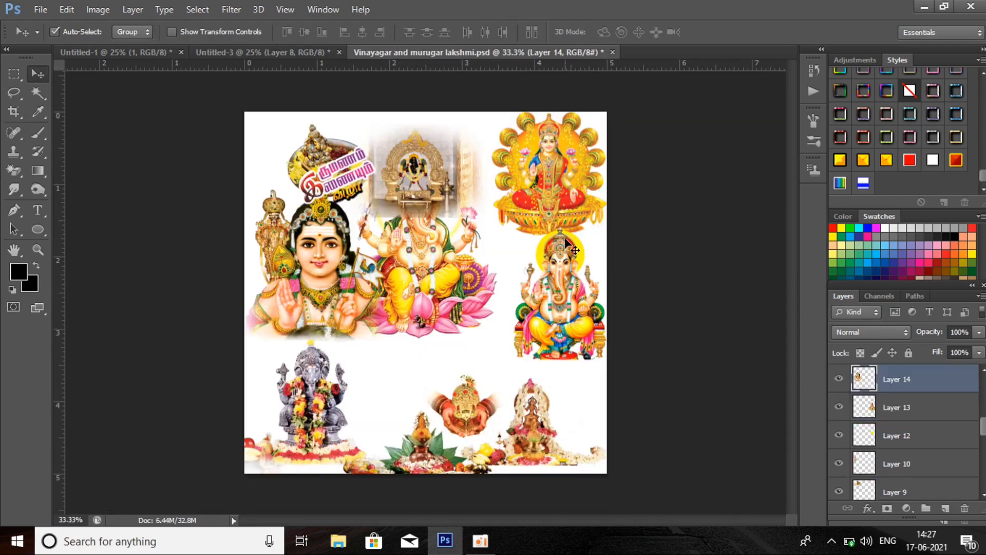
left_click(416, 297)
left_click_drag(417, 297, 386, 191)
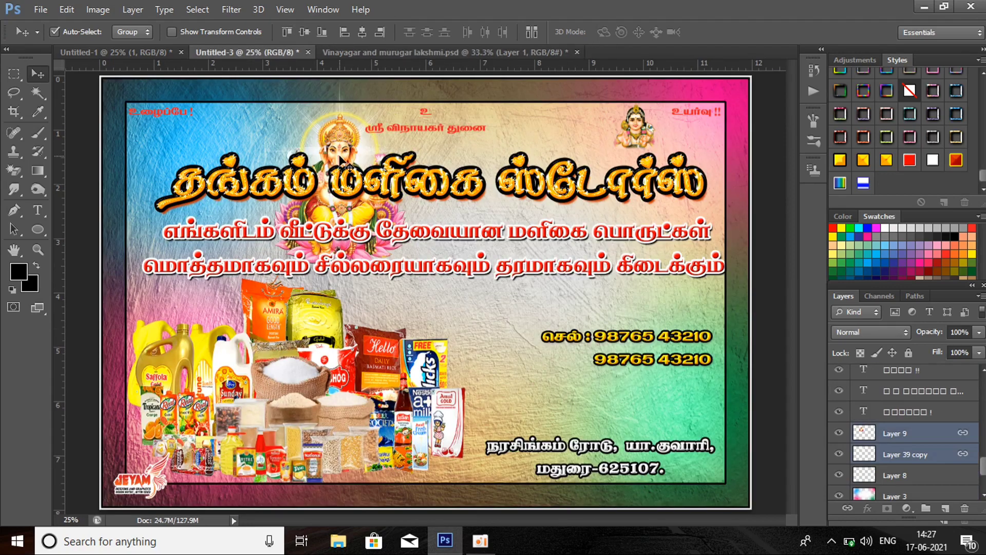
left_click_drag(335, 157, 275, 148)
key("ctrl+z")
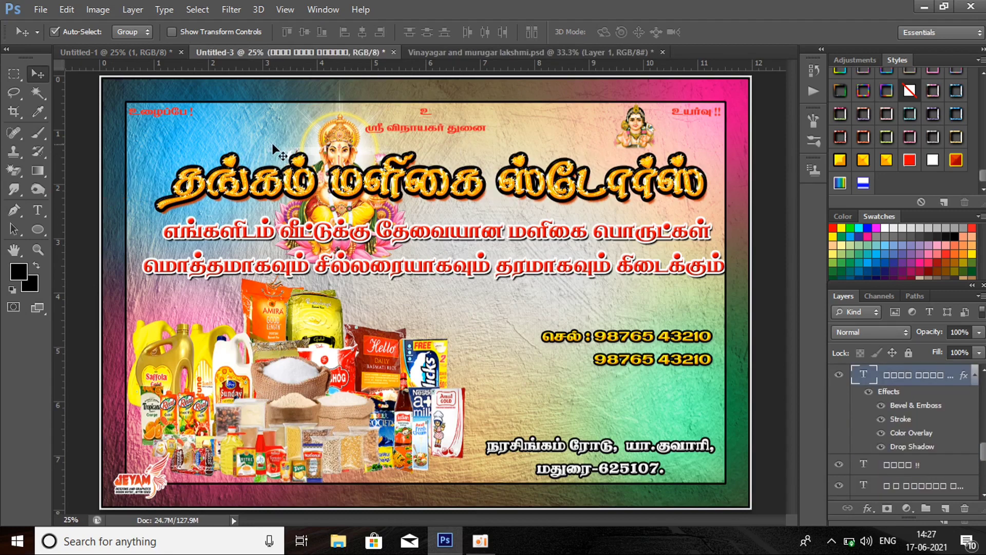
Step: Scale the Vinayagar image to about 54.6%, place it above the start of the shop title, and shrink it a little further
left_click(341, 151)
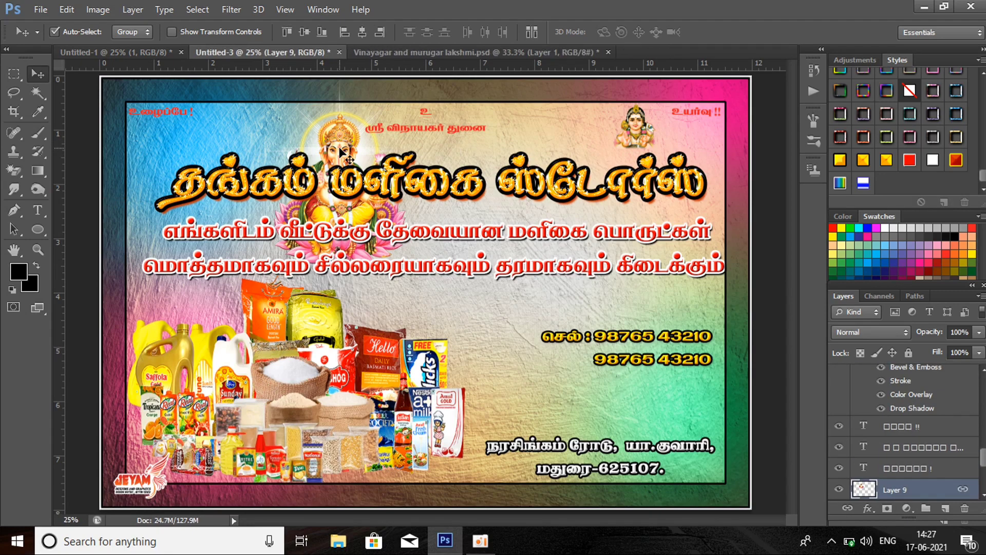
key("ctrl+t")
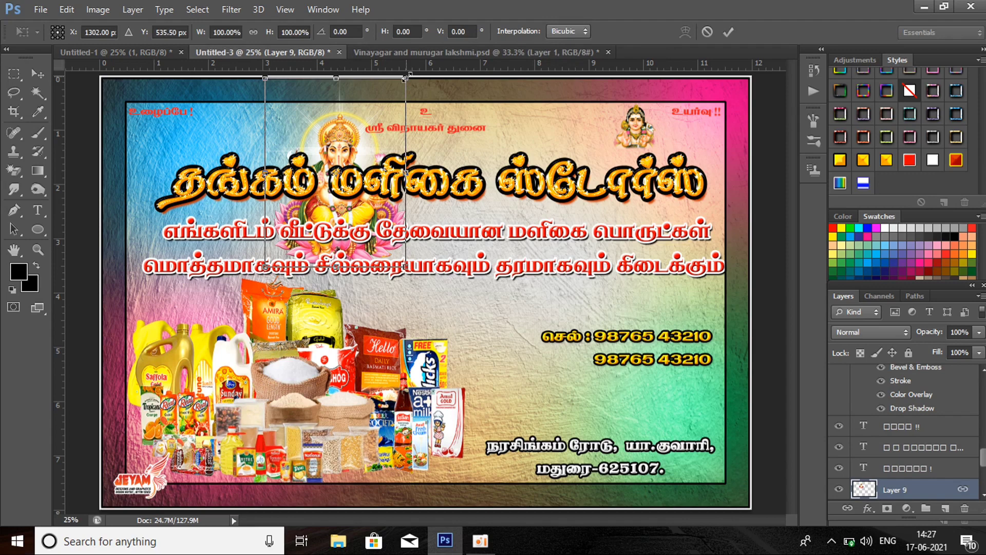
left_click_drag(405, 78, 381, 125)
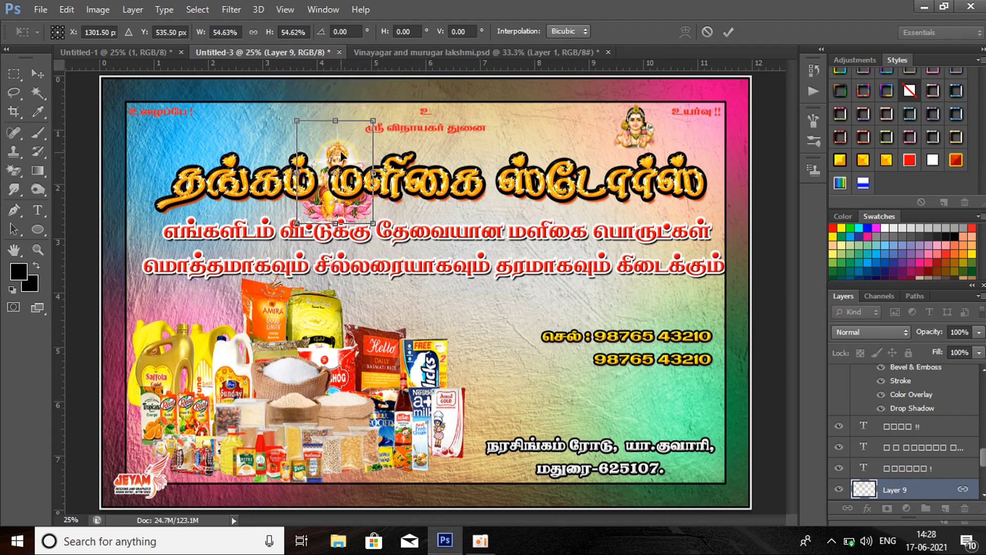
left_click_drag(343, 155, 246, 121)
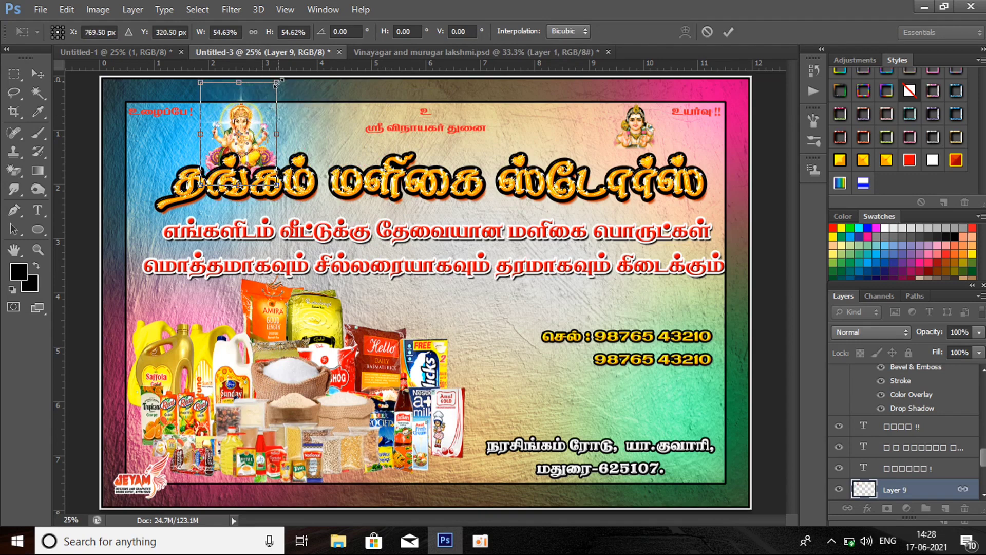
left_click_drag(278, 82, 265, 105)
key("Return")
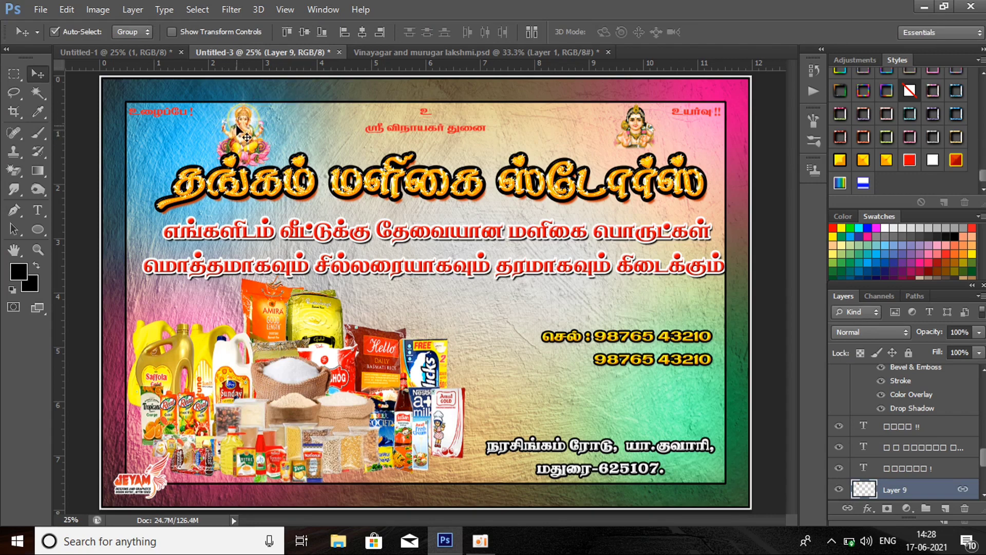
Step: Add a layer mask to the Vinayagar layer and set up a soft round brush at 300 px
key("ctrl+plus")
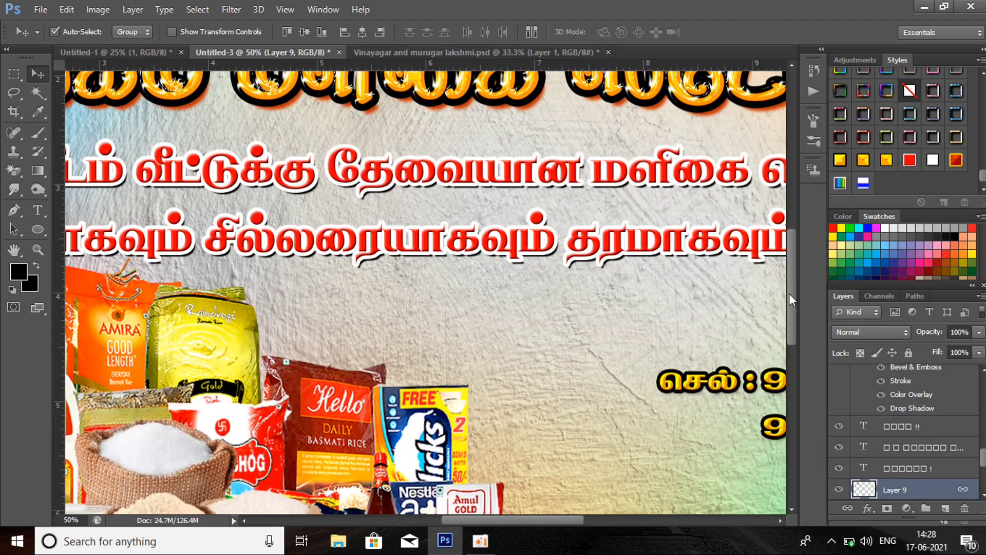
left_click_drag(789, 293, 794, 233)
left_click_drag(549, 521, 483, 522)
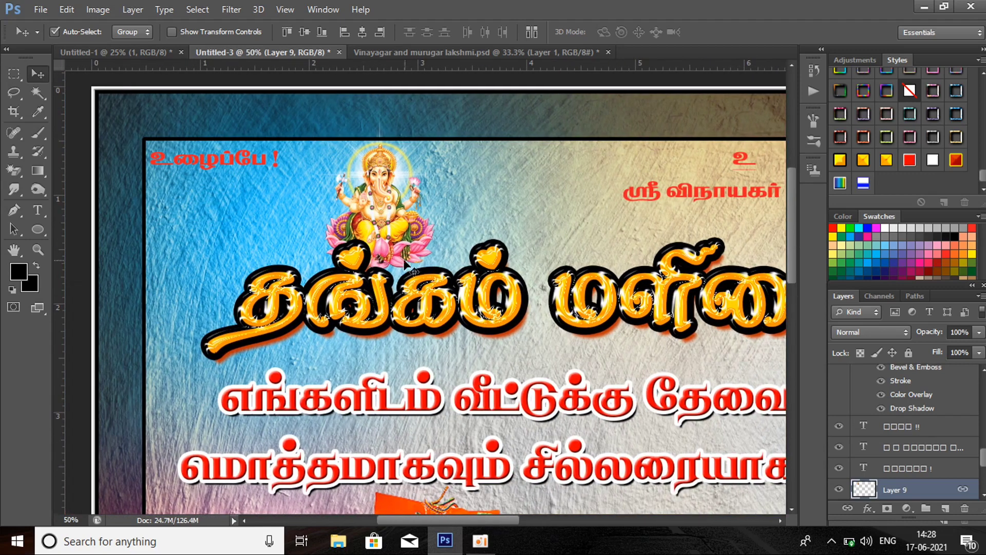
left_click(887, 508)
key("b")
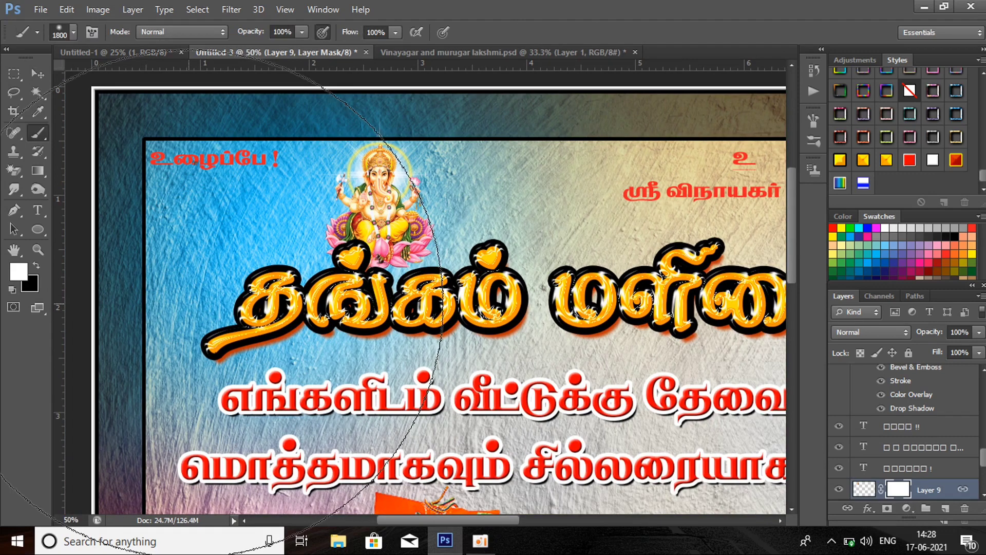
right_click(198, 313)
double_click(453, 464)
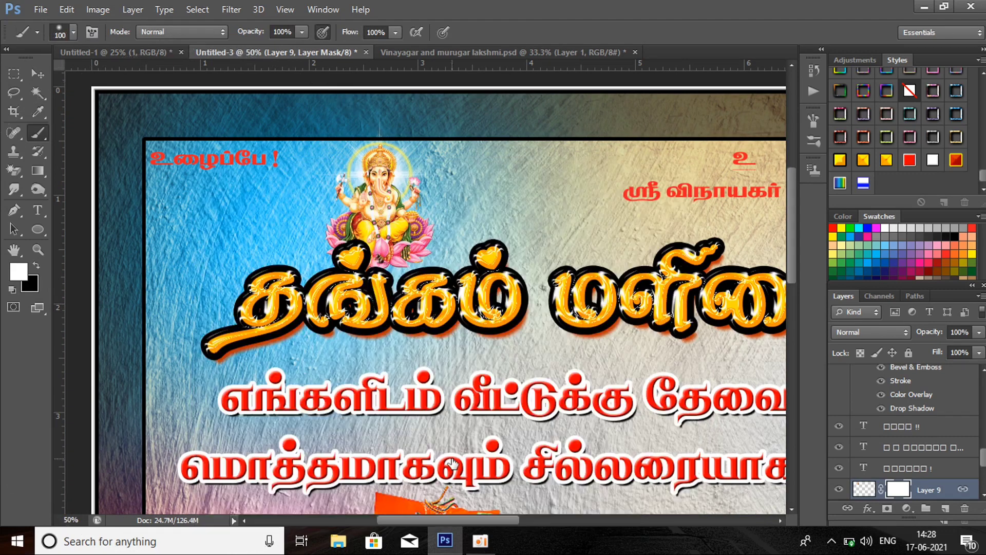
key("bracketright")
key("bracketright")
key("bracketright")
key("bracketright")
key("bracketright")
key("bracketright")
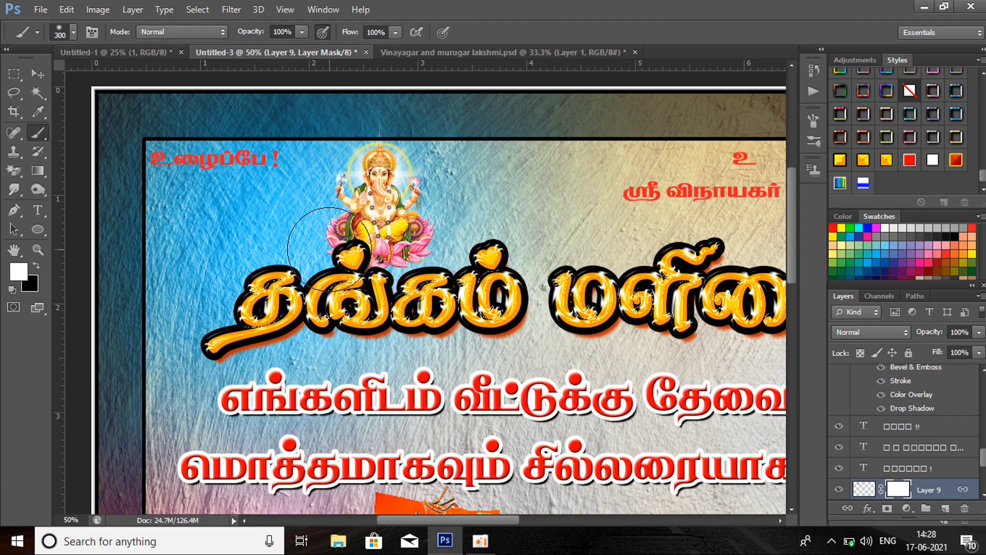
Step: Hide the Vinayagar image's lotus base by painting black on the mask with a 150 px brush
key("x")
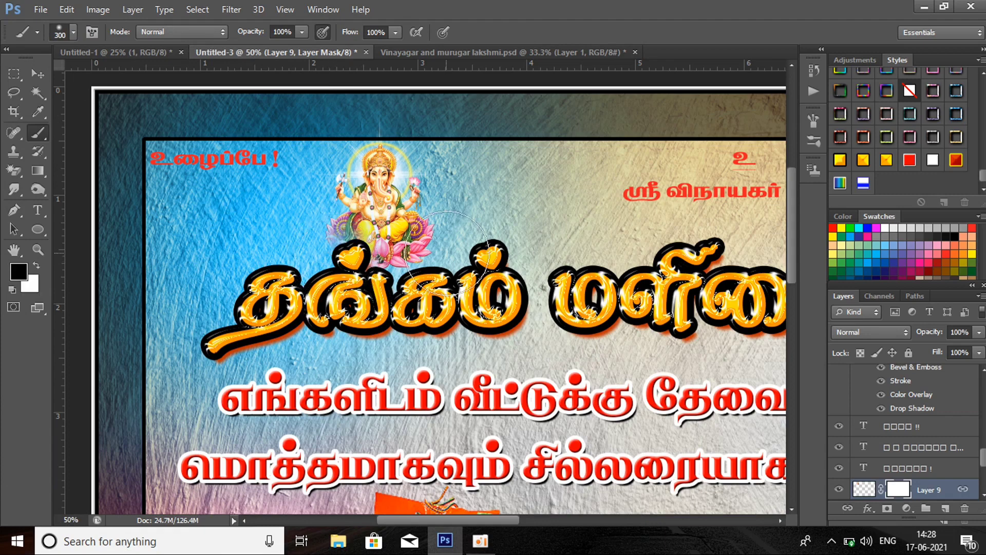
left_click_drag(355, 252, 446, 256)
key("ctrl+z")
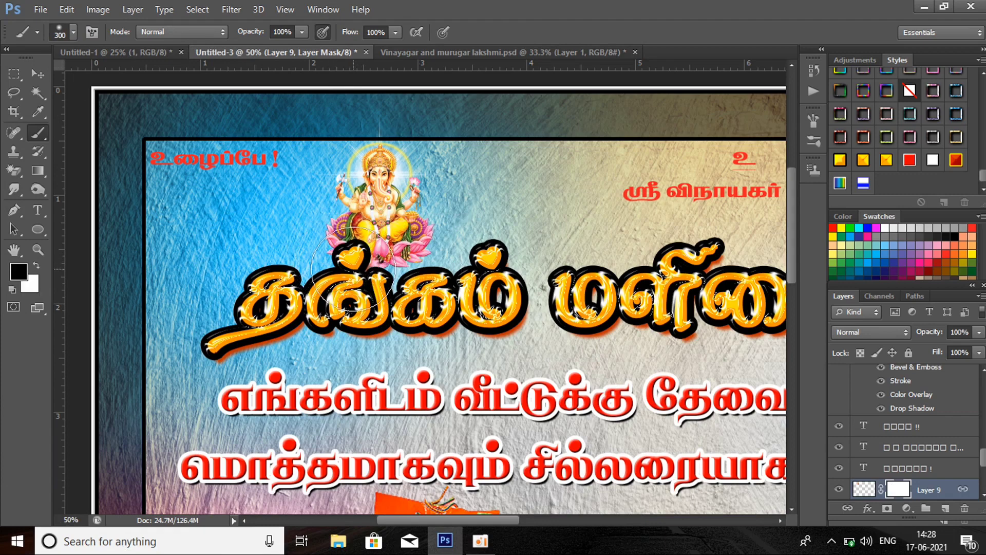
key("bracketleft")
key("bracketleft")
key("bracketleft")
key("bracketleft")
mouse_move(341, 249)
left_mouse_down()
mouse_move(364, 236)
mouse_move(449, 250)
mouse_move(329, 251)
mouse_move(341, 242)
mouse_move(431, 242)
left_mouse_up()
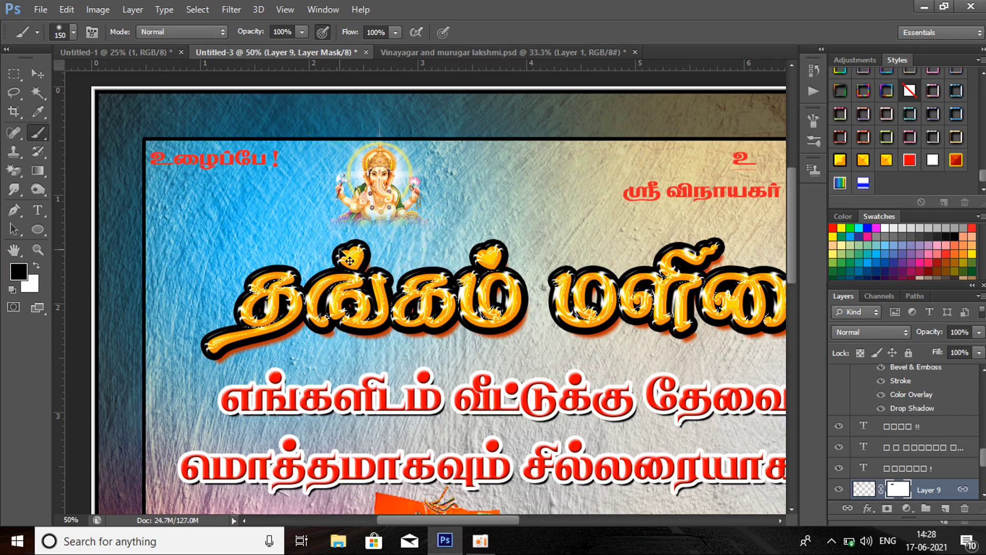
Step: Nudge the masked Vinayagar image down and slightly right, to about X 787 px, Y 301 px
key("ctrl+t")
key("Down")
key("Down")
key("Down")
key("Down")
key("Down")
key("Down")
key("Down")
key("Down")
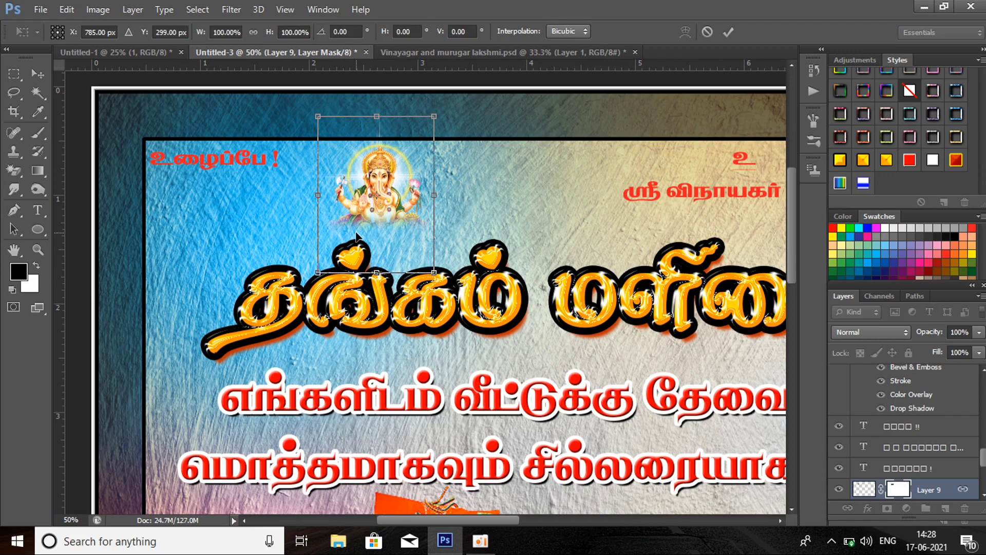
key("Right")
key("Right")
key("Return")
key("ctrl+0")
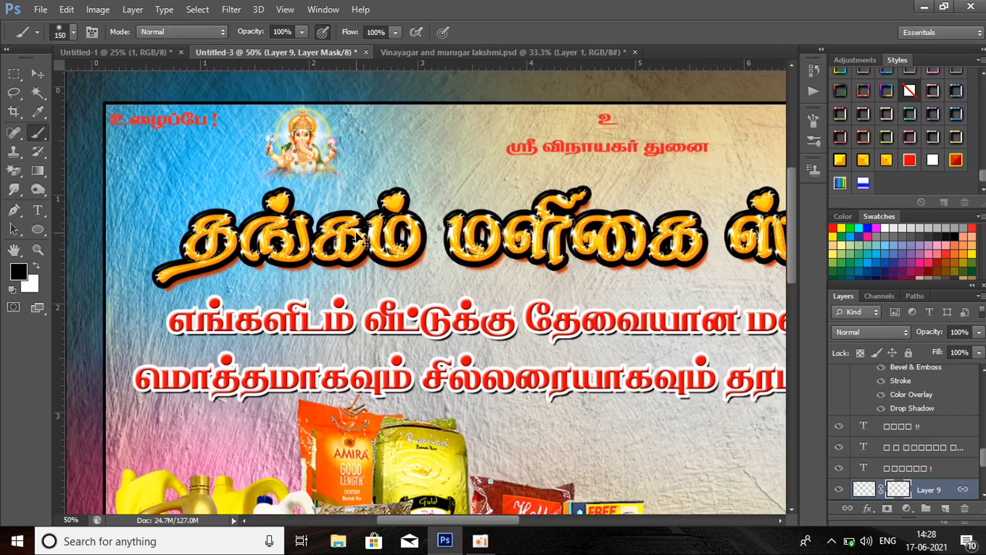
Step: Enlarge the Vinayagar image slightly so its size balances the Murugan image
left_click(38, 74)
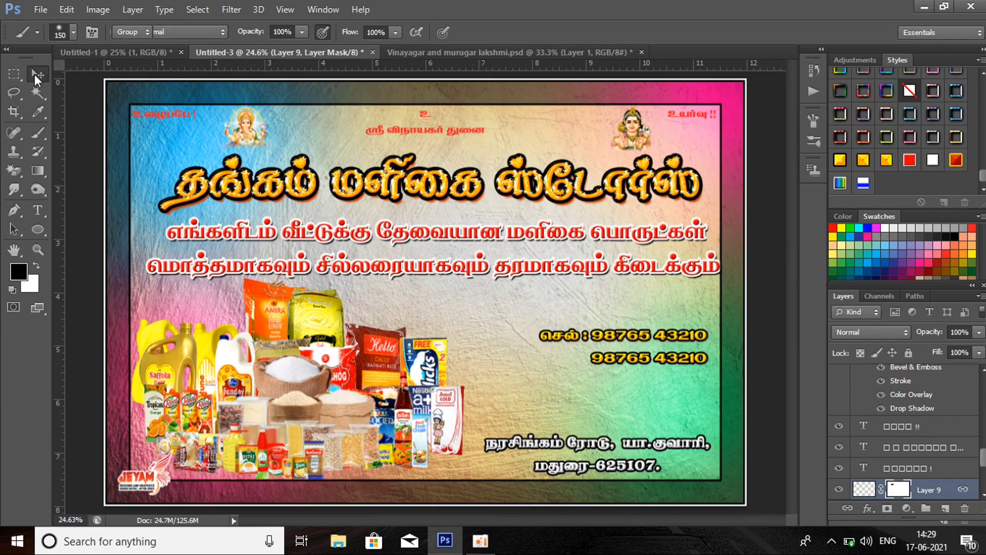
key("ctrl+t")
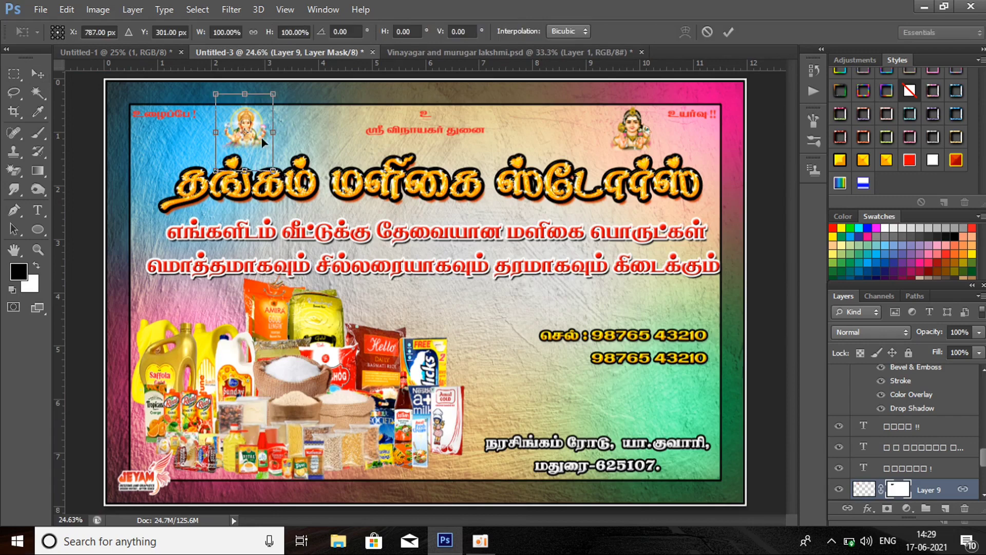
left_click_drag(274, 171, 280, 182)
key("Return")
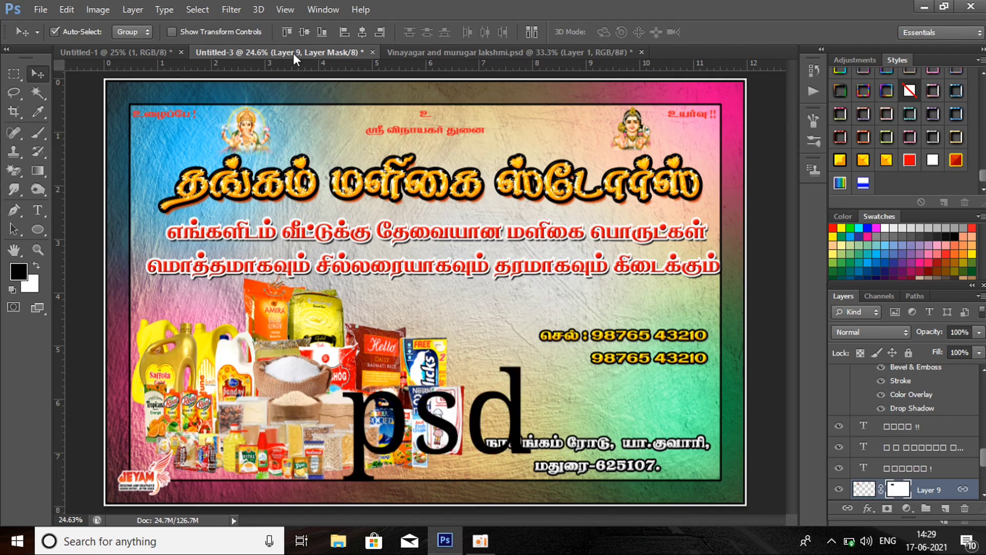
left_click(418, 53)
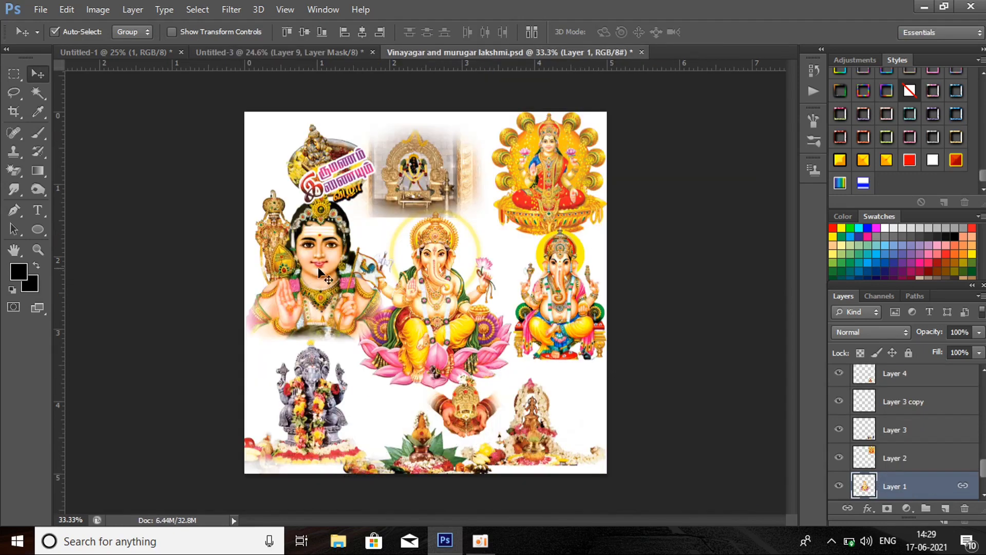
left_click(265, 52)
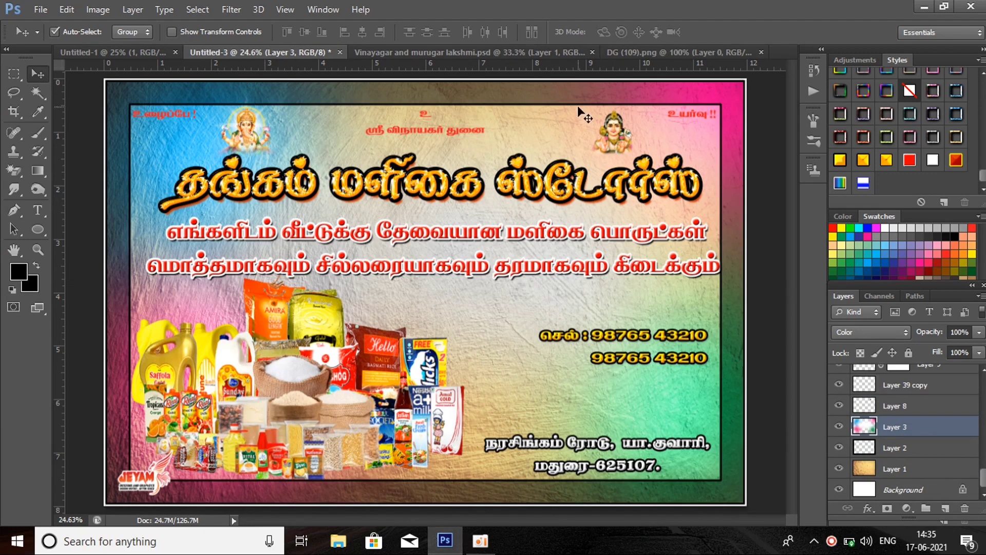
Step: Copy the orange swirl ornament from DG (109).png into Untitled-3 and enlarge it from the inner frame's lower-right corner to behind the phone numbers
left_click(625, 49)
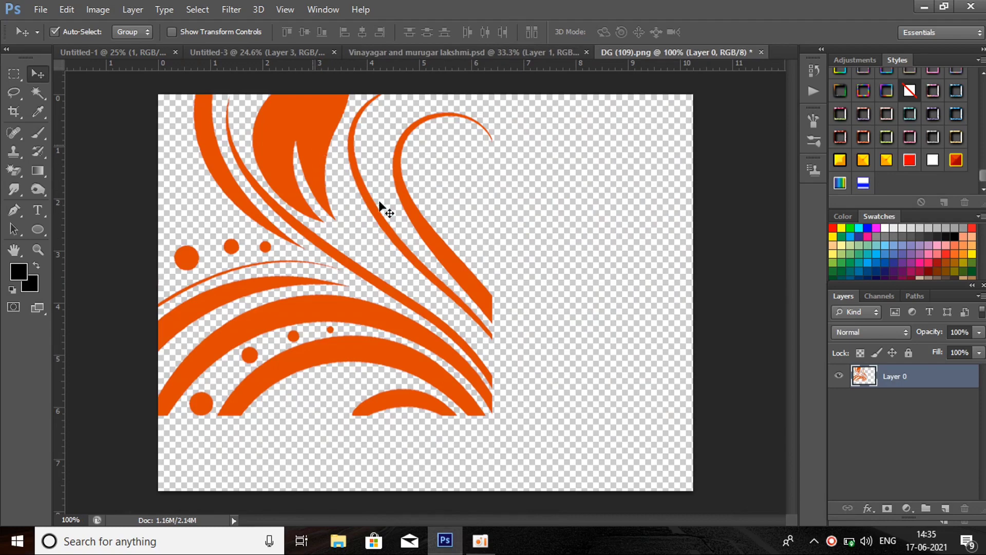
left_click_drag(379, 202, 678, 419)
key("ctrl+t")
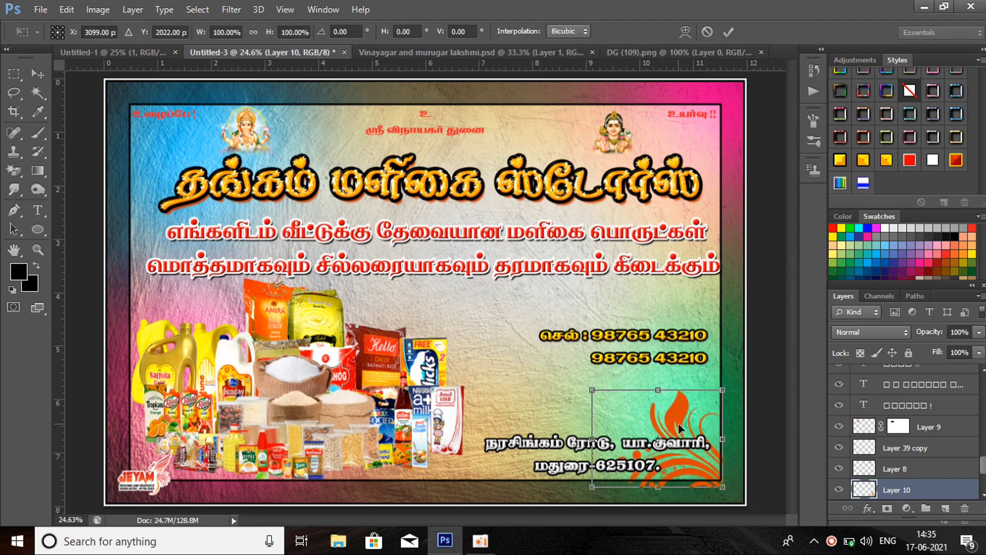
left_click_drag(678, 414, 676, 411)
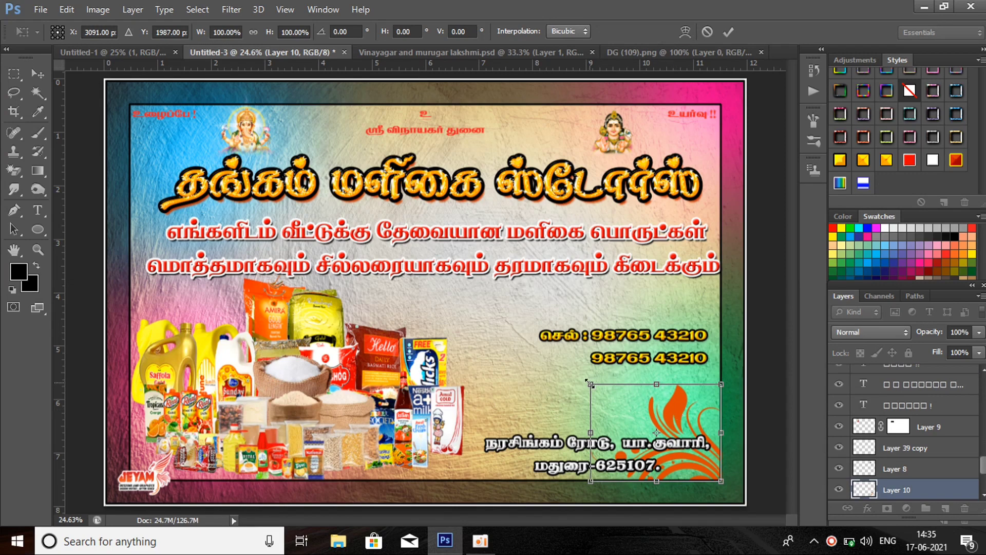
left_click_drag(551, 354, 449, 275)
key("Return")
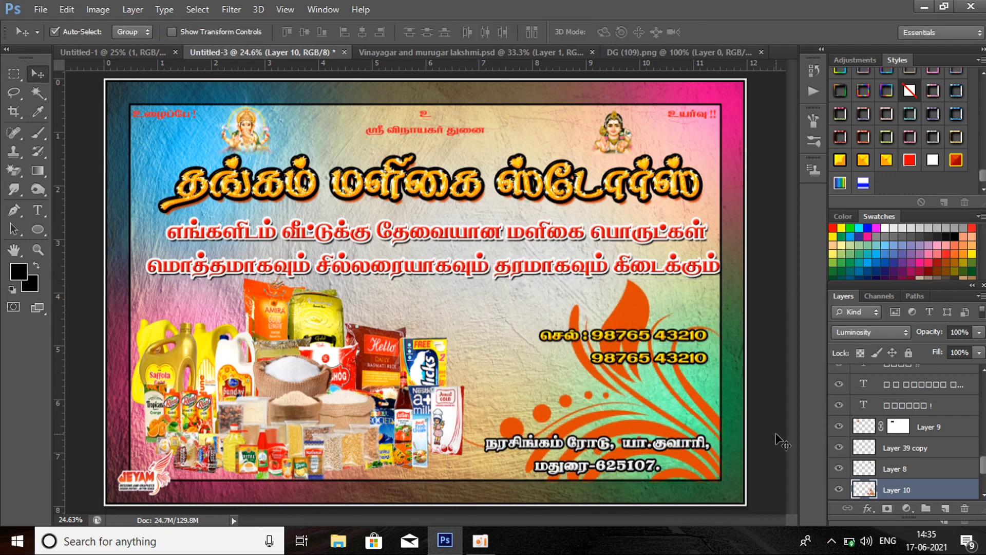
Step: Set the swirl ornament layer's blend mode to Luminosity and its opacity to 20%
key("2")
key("3")
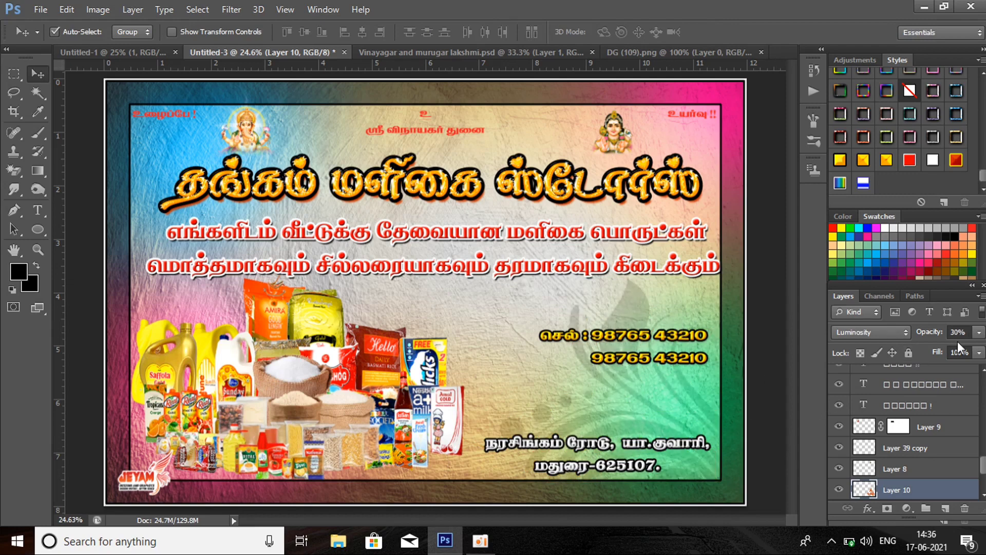
key("2")
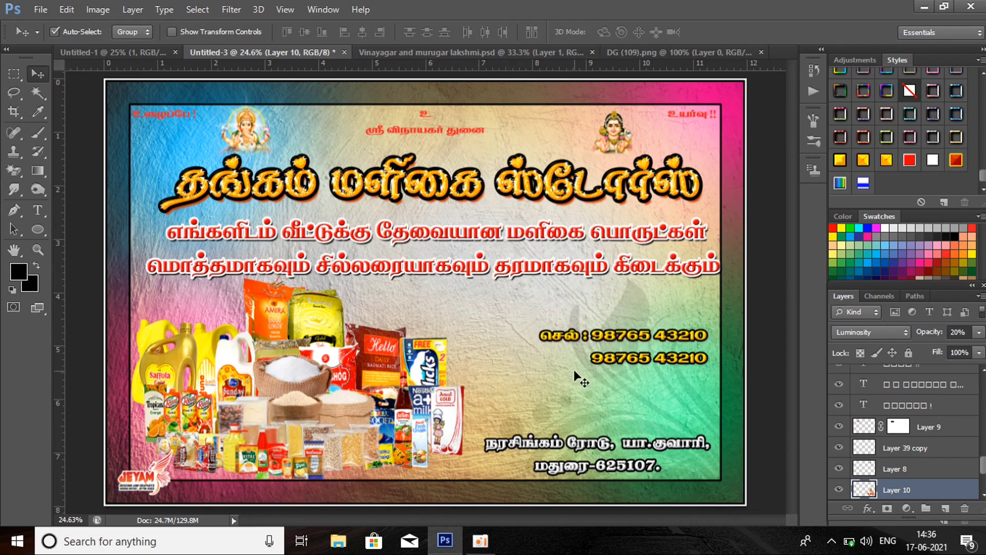
left_click(480, 540)
left_click(447, 80)
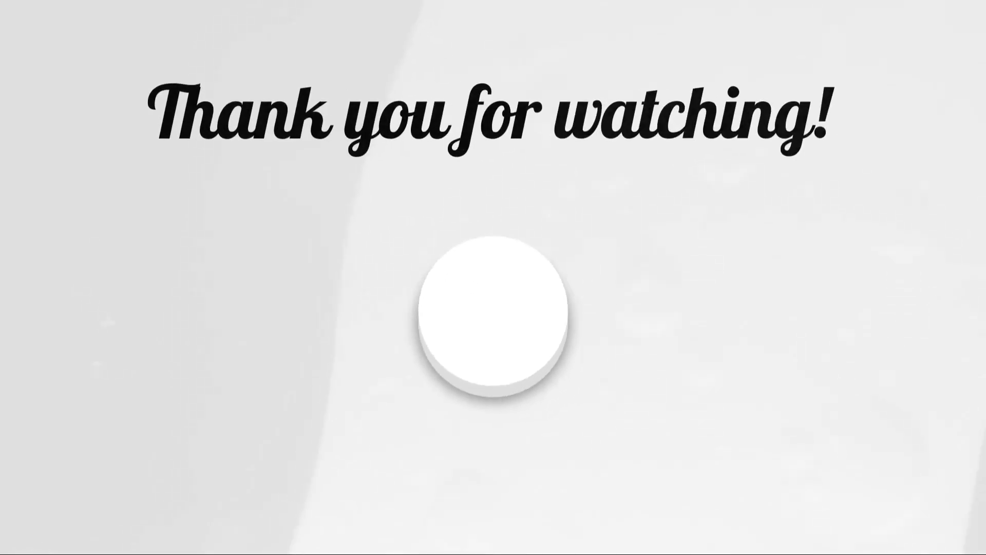